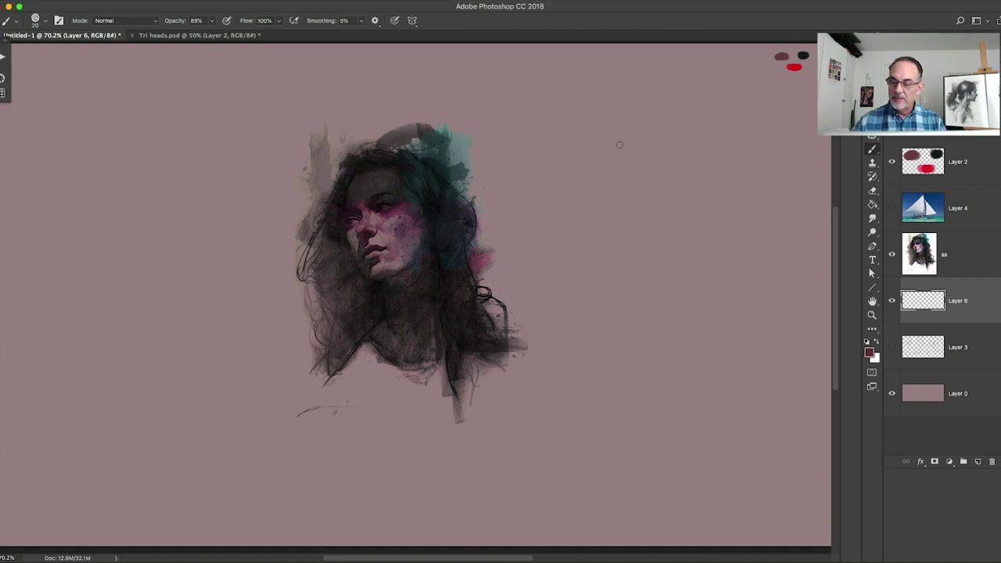
Sketch a striding stick figure with an outstretched arm and a circular head beside the portrait, using brownish-red brush strokes on Layer 6.
left_click_drag(602, 136, 635, 295)
mouse_move(591, 162)
left_mouse_down()
mouse_move(629, 305)
mouse_move(576, 414)
left_mouse_up()
mouse_move(641, 252)
left_mouse_down()
mouse_move(668, 304)
mouse_move(680, 405)
mouse_move(664, 418)
left_mouse_up()
left_click_drag(613, 164, 715, 219)
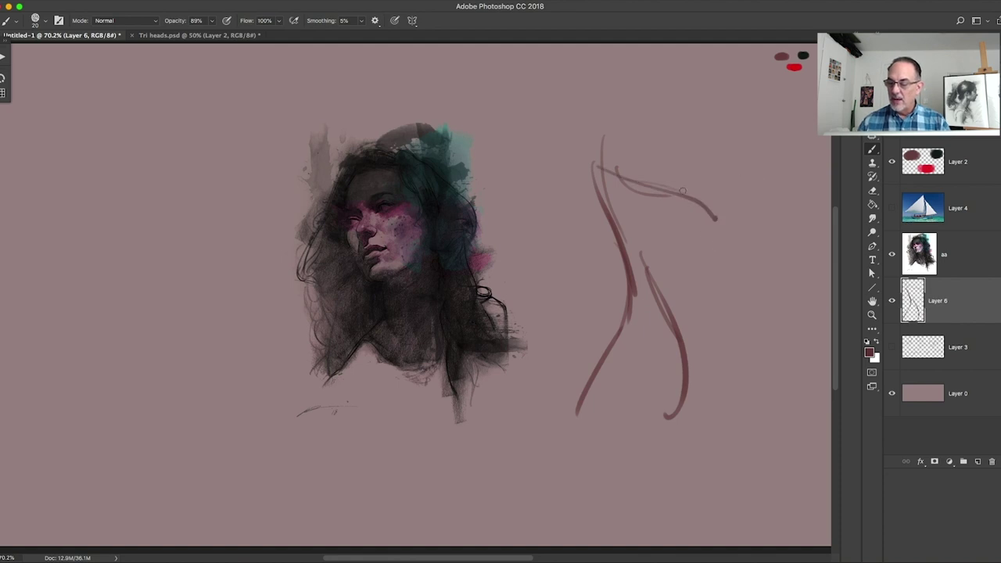
left_click(601, 139)
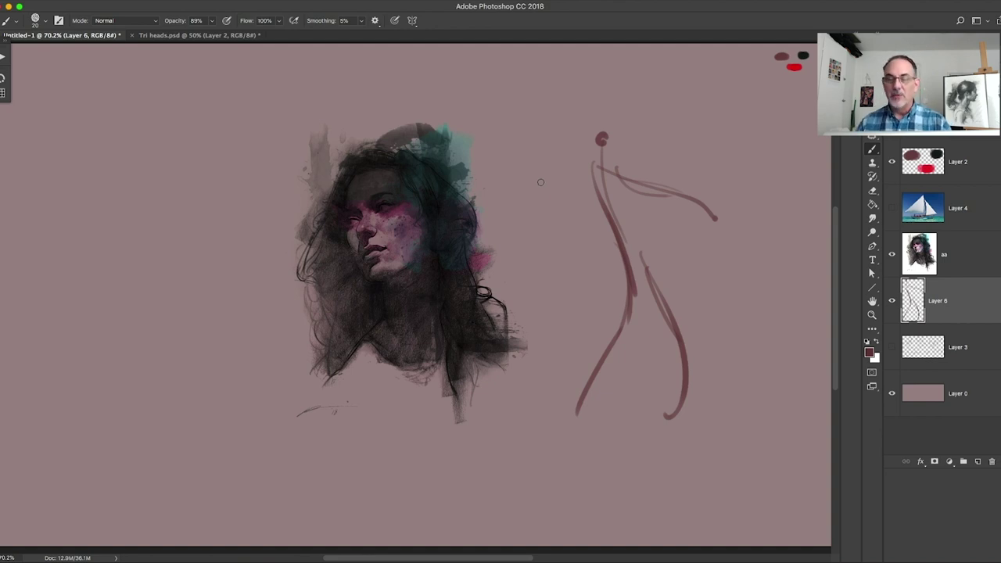
mouse_move(575, 139)
left_mouse_down()
mouse_move(602, 161)
mouse_move(635, 96)
left_mouse_up()
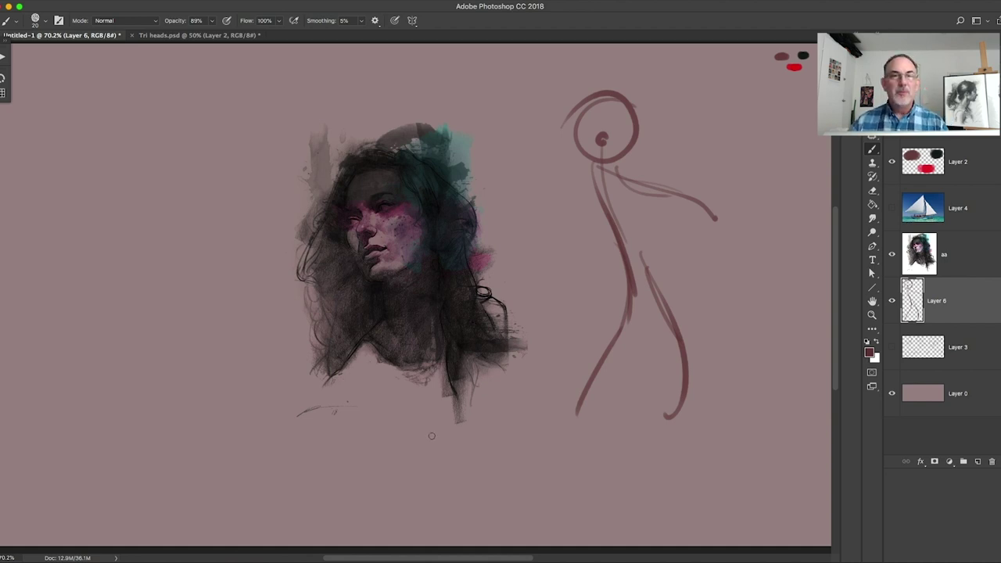
Undo every stroke of the stick figure, leaving Layer 6 empty.
key("super+alt+z")
key("super+alt+z")
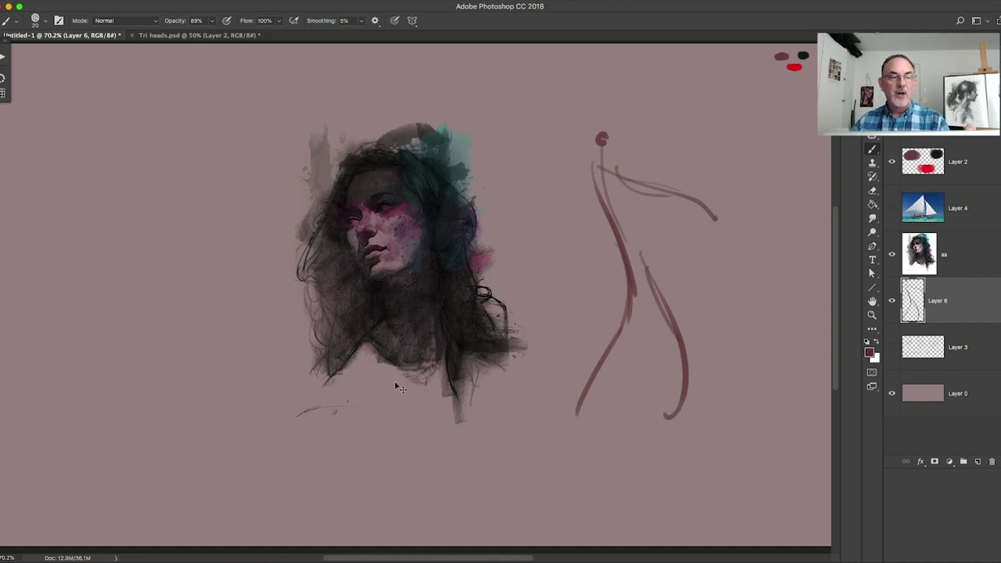
key("super+alt+z")
key("super+alt+z")
key("super+alt+z")
key("super+alt+z")
key("super+alt+z")
key("super+alt+z")
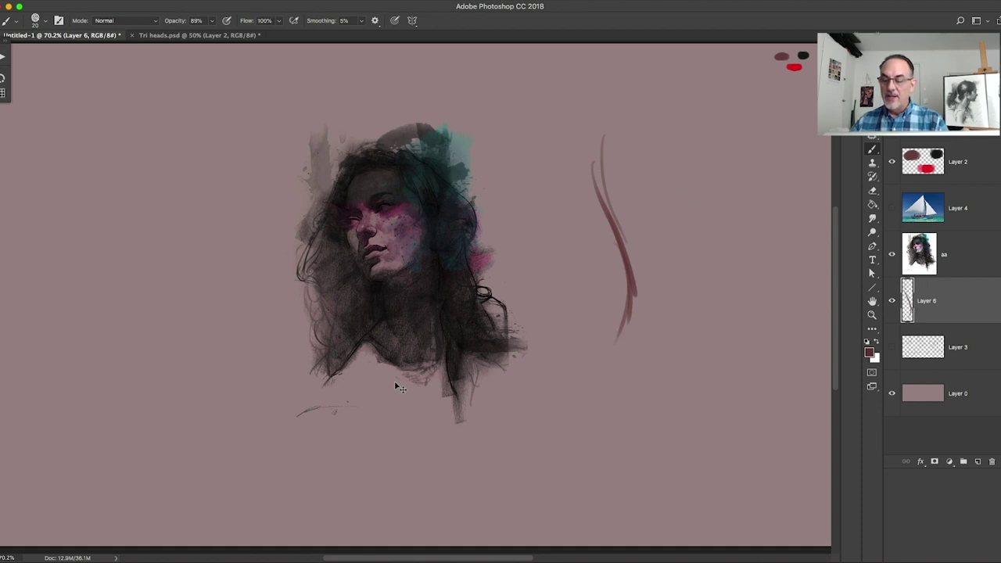
key("super+alt+z")
key("super+alt+z")
key("super+alt+z")
key("super+alt+z")
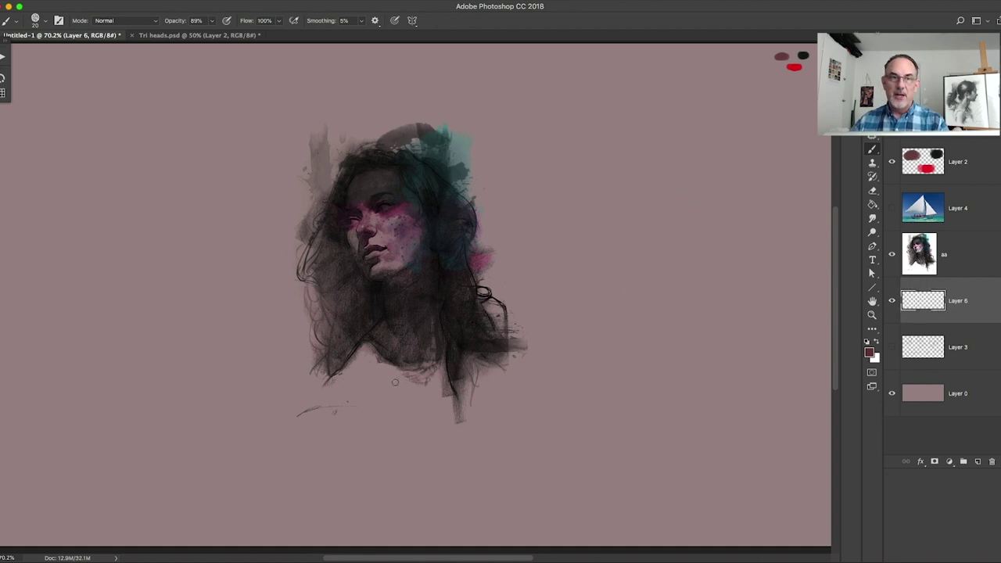
Hide the portrait layer "aa" and make Layer 5 the active layer.
scroll(395, 382, "down", 5)
scroll(395, 381, "up", 5)
scroll(395, 381, "right", 1)
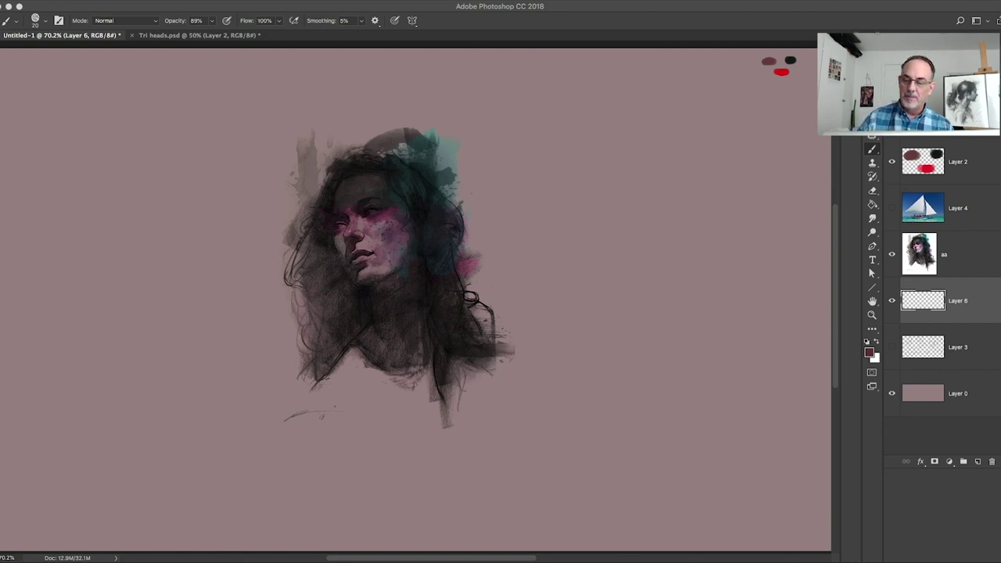
left_click(891, 254)
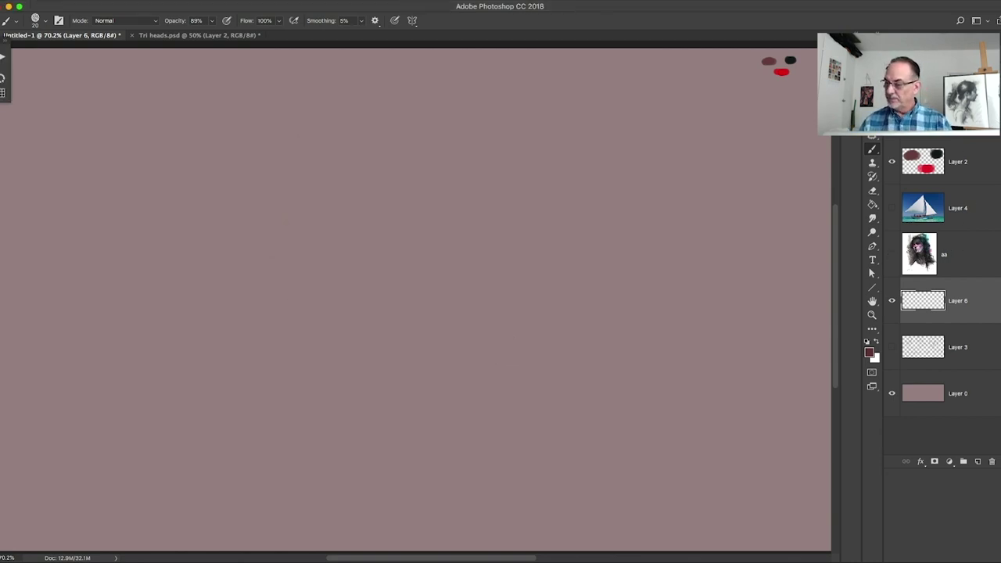
key("alt+period")
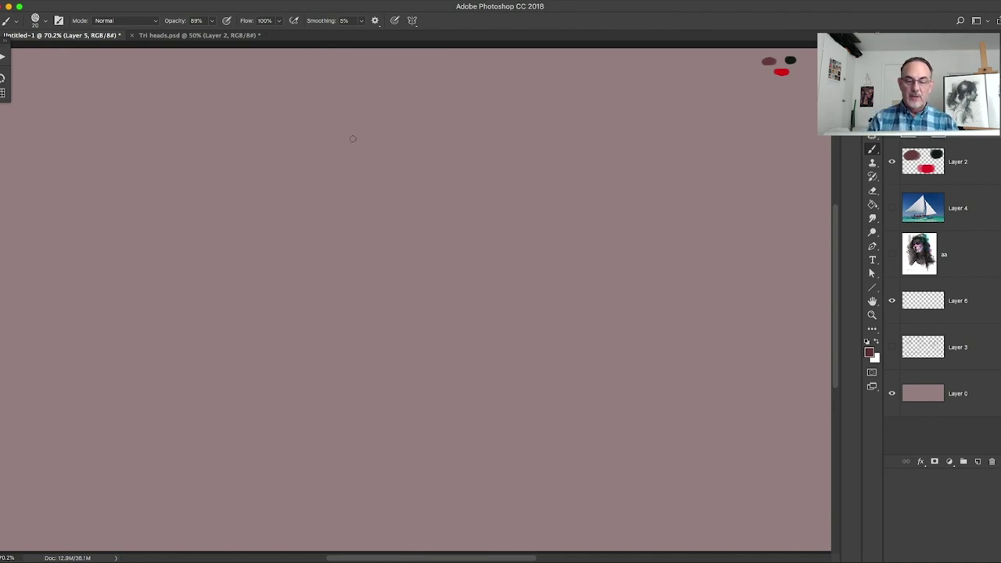
Sketch a Pac-Man-like circle with a wedge cut out, and beside it an upright ellipse overlapping a horizontal one.
mouse_move(165, 182)
left_mouse_down()
mouse_move(306, 252)
mouse_move(180, 263)
mouse_move(224, 230)
left_mouse_up()
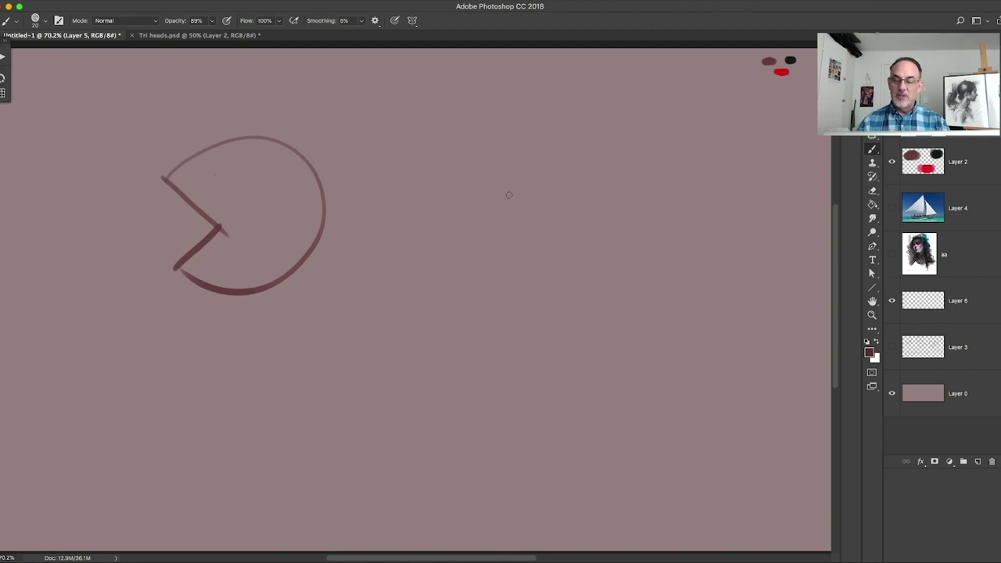
mouse_move(455, 157)
left_mouse_down()
mouse_move(396, 299)
mouse_move(422, 165)
left_mouse_up()
left_click_drag(383, 191, 380, 254)
left_click_drag(518, 179, 393, 196)
left_click_drag(460, 157, 395, 199)
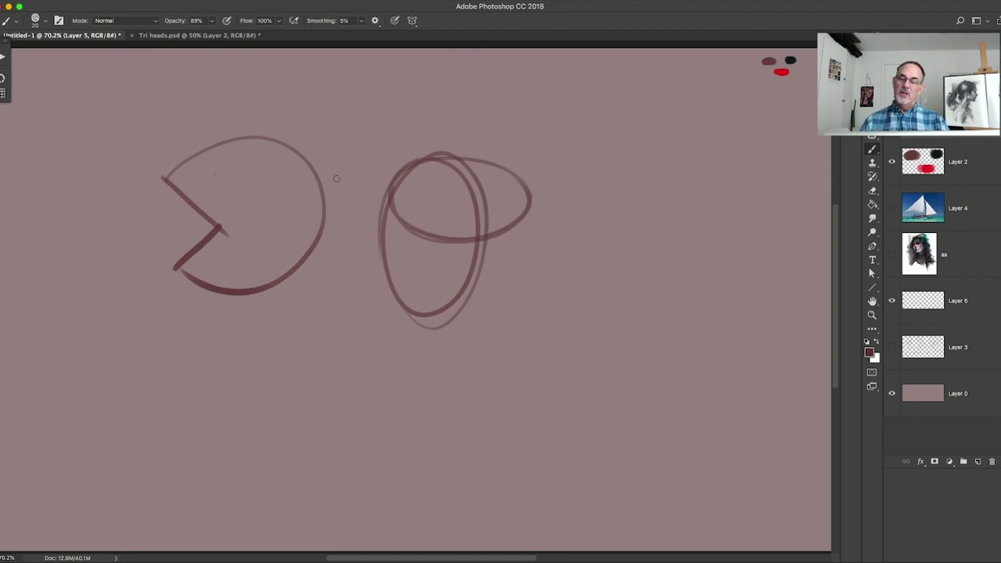
Sketch a horizontal oval with a tapering cone beneath it, to the right of the overlapping ellipses.
left_click_drag(503, 311, 404, 303)
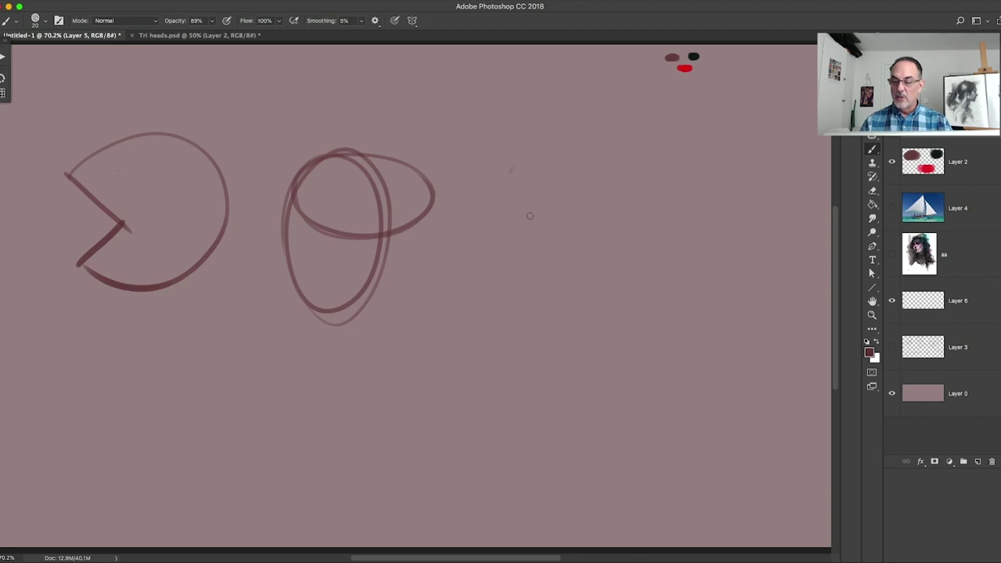
mouse_move(529, 215)
left_mouse_down()
mouse_move(498, 192)
mouse_move(635, 200)
mouse_move(637, 166)
left_mouse_up()
mouse_move(494, 182)
left_mouse_down()
mouse_move(505, 272)
mouse_move(548, 261)
mouse_move(585, 217)
mouse_move(508, 297)
mouse_move(589, 222)
left_mouse_up()
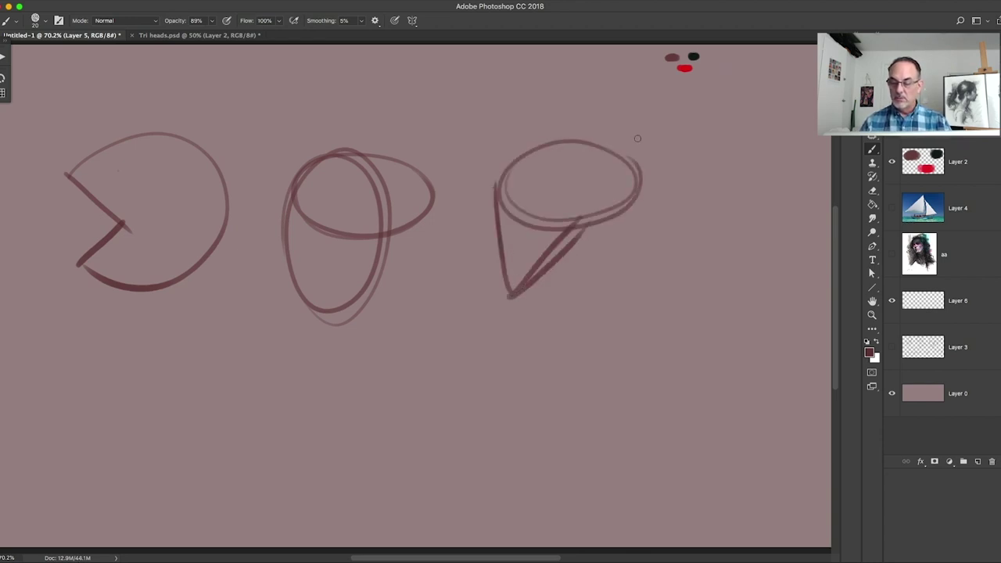
left_click_drag(623, 299, 478, 307)
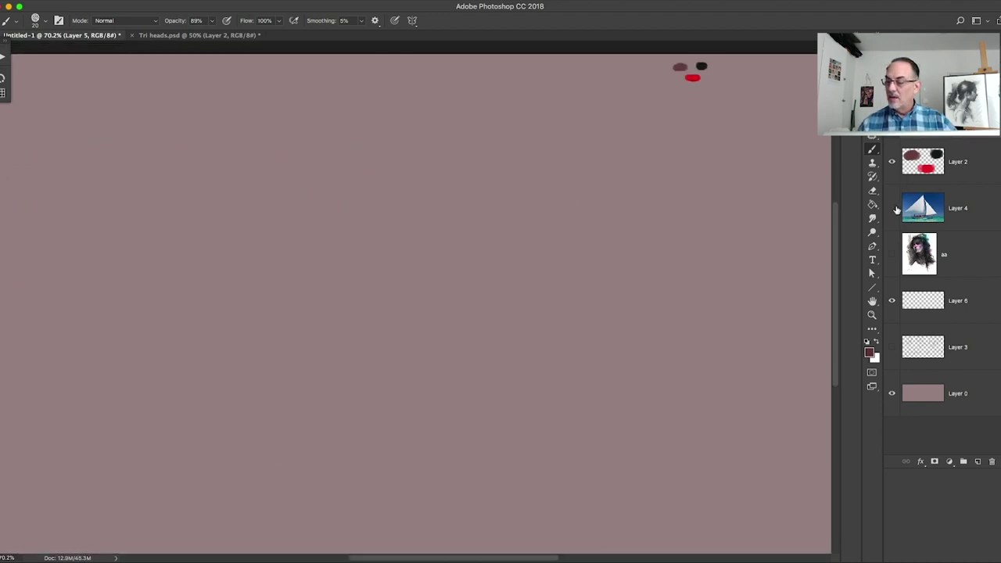
View the sailboat photo on Layer 4, and move the colour swatch layer, Layer 2, directly below Layer 6.
left_click(891, 208)
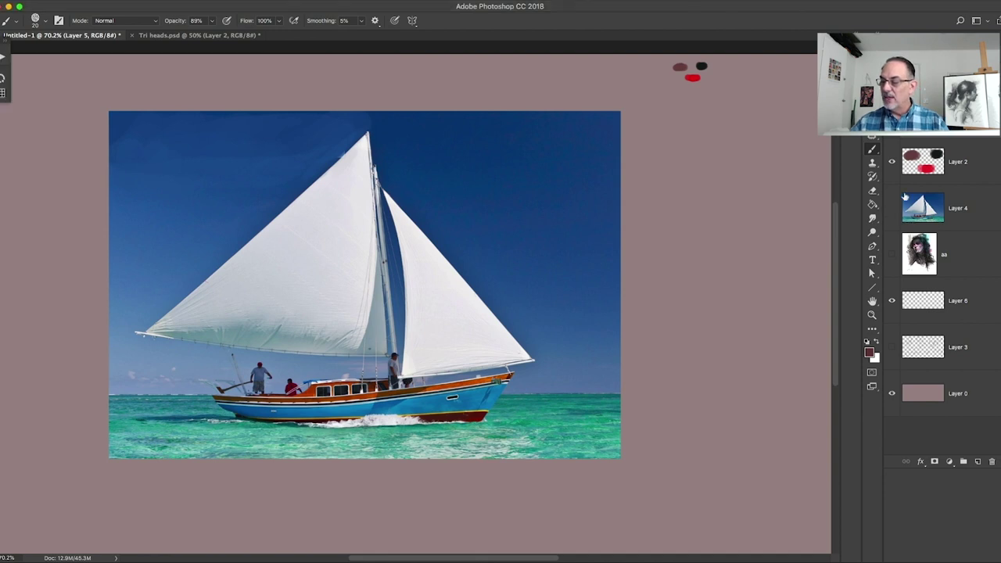
left_click_drag(983, 168, 981, 328)
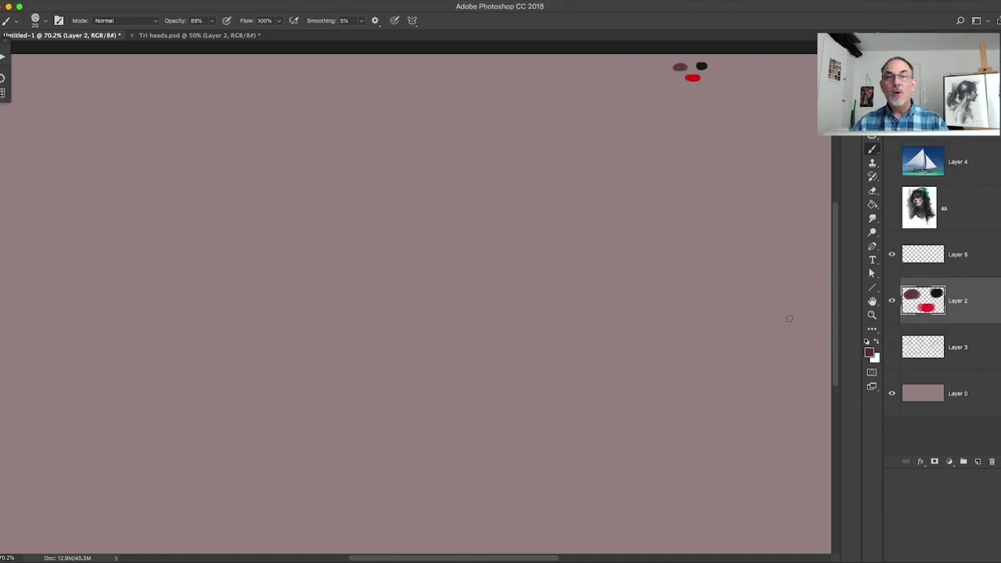
Add a new empty layer and place it directly above Layer 6.
left_click(977, 461)
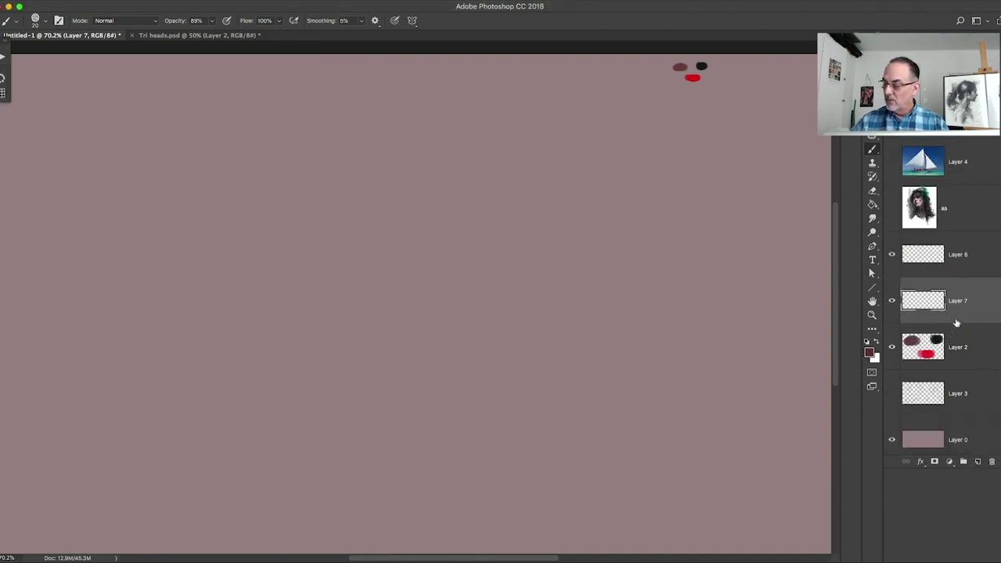
left_click_drag(955, 322, 950, 240)
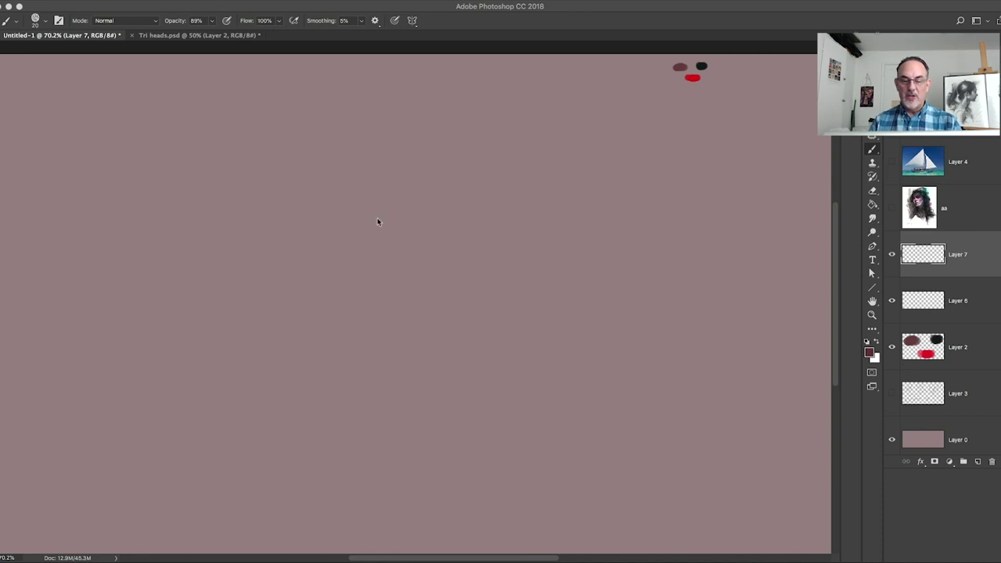
Sketch a three-sided, sail-like shape with bowed edges and its point at the lower left, in the upper-left part of the canvas.
left_click_drag(534, 239, 664, 229)
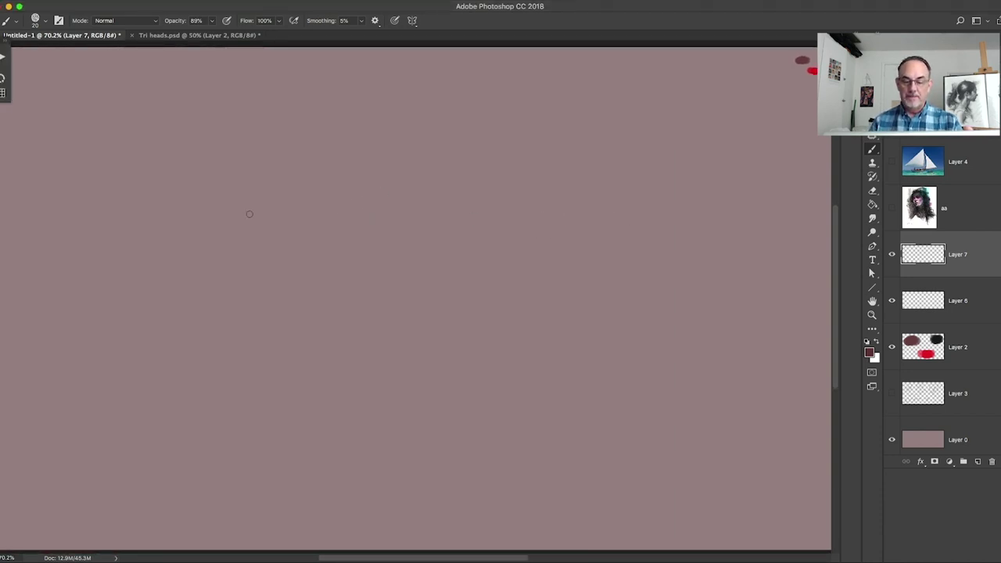
left_click_drag(136, 143, 133, 289)
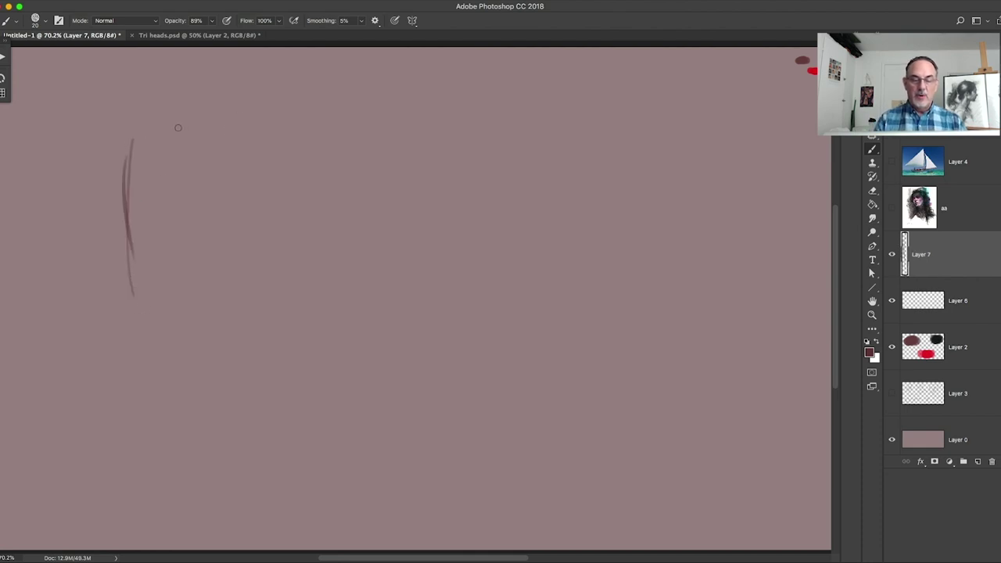
mouse_move(129, 141)
left_mouse_down()
mouse_move(339, 139)
mouse_move(292, 138)
left_mouse_up()
left_click_drag(296, 223, 275, 249)
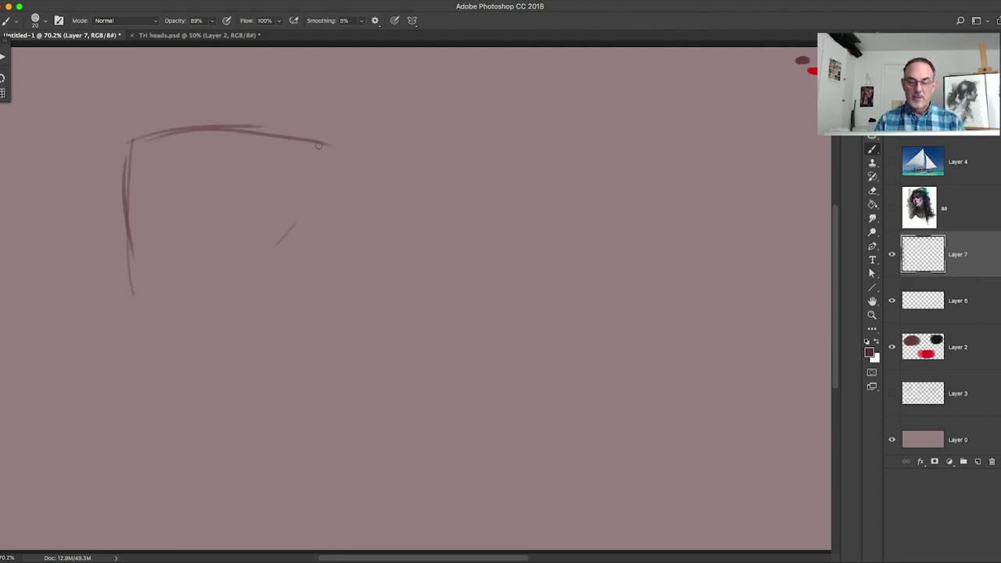
left_click_drag(321, 161, 145, 315)
mouse_move(125, 141)
left_mouse_down()
mouse_move(157, 328)
mouse_move(140, 154)
mouse_move(248, 119)
mouse_move(241, 123)
mouse_move(305, 126)
mouse_move(239, 254)
mouse_move(150, 316)
left_mouse_up()
mouse_move(308, 129)
left_mouse_down()
mouse_move(296, 176)
mouse_move(147, 319)
left_mouse_up()
left_click_drag(123, 143, 313, 126)
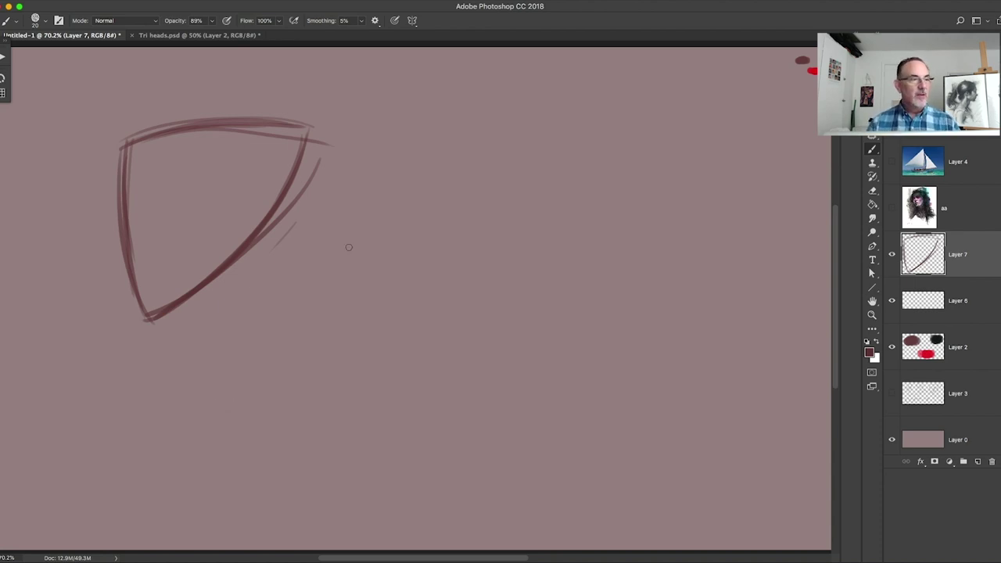
left_click_drag(307, 127, 305, 150)
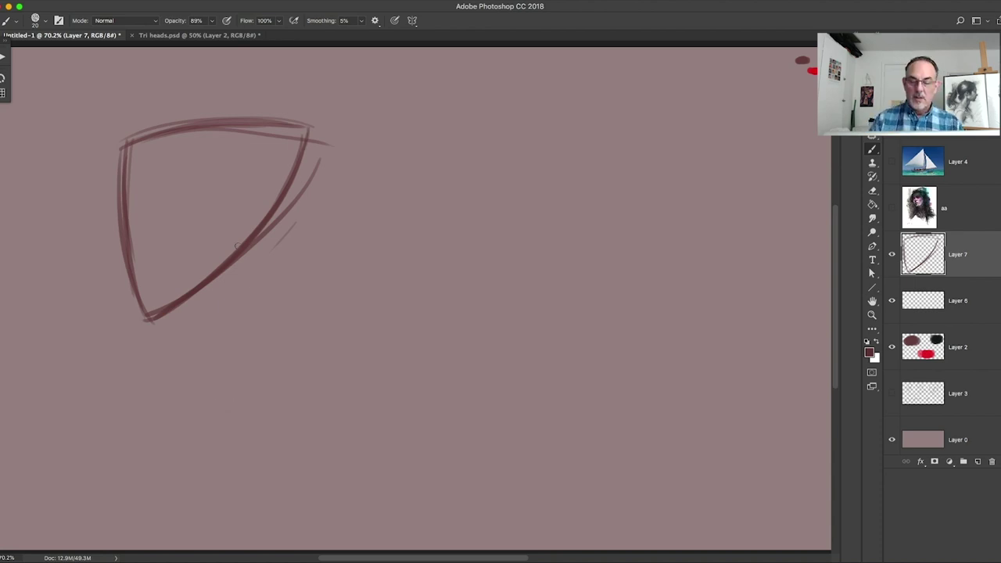
Number the shape's sides by hand: 1 above the top edge, 2 beside the left edge and 3 beside the slanted edge.
left_click_drag(208, 83, 208, 96)
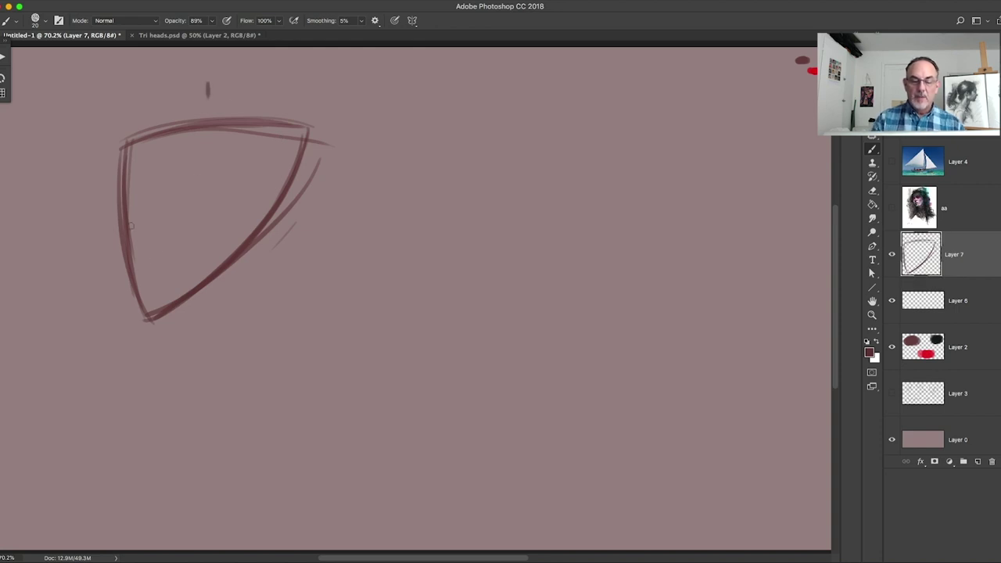
left_click_drag(87, 232, 102, 245)
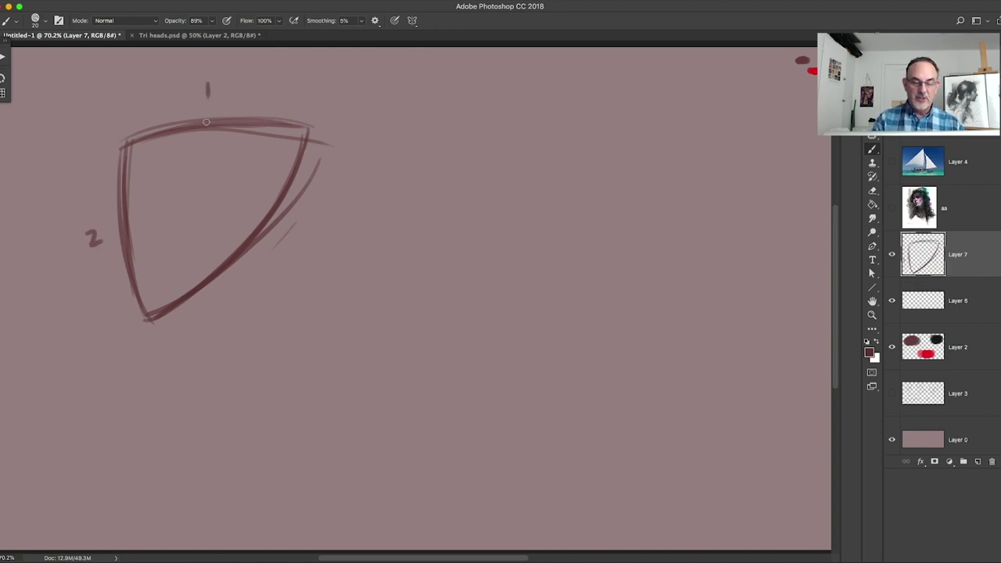
left_click_drag(254, 265, 258, 281)
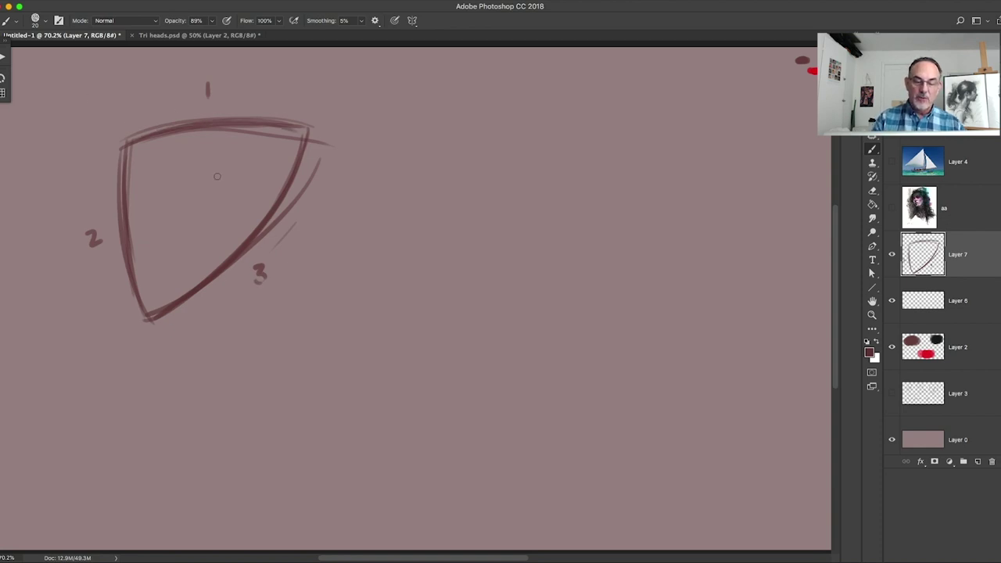
Draw an arrow pointing at each of the shape's two upper corners.
mouse_move(66, 86)
left_mouse_down()
mouse_move(105, 130)
mouse_move(106, 115)
left_mouse_up()
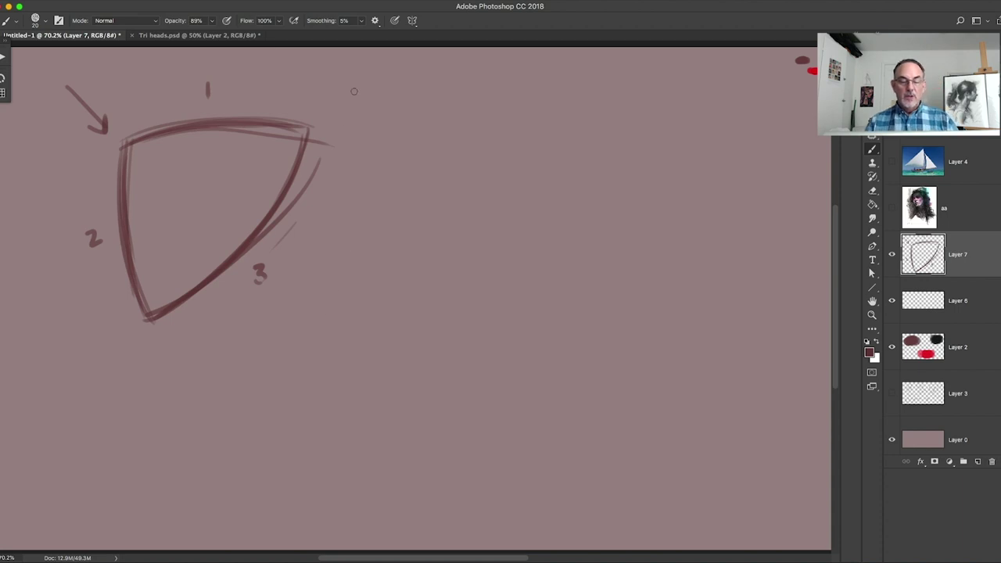
left_click_drag(357, 83, 317, 126)
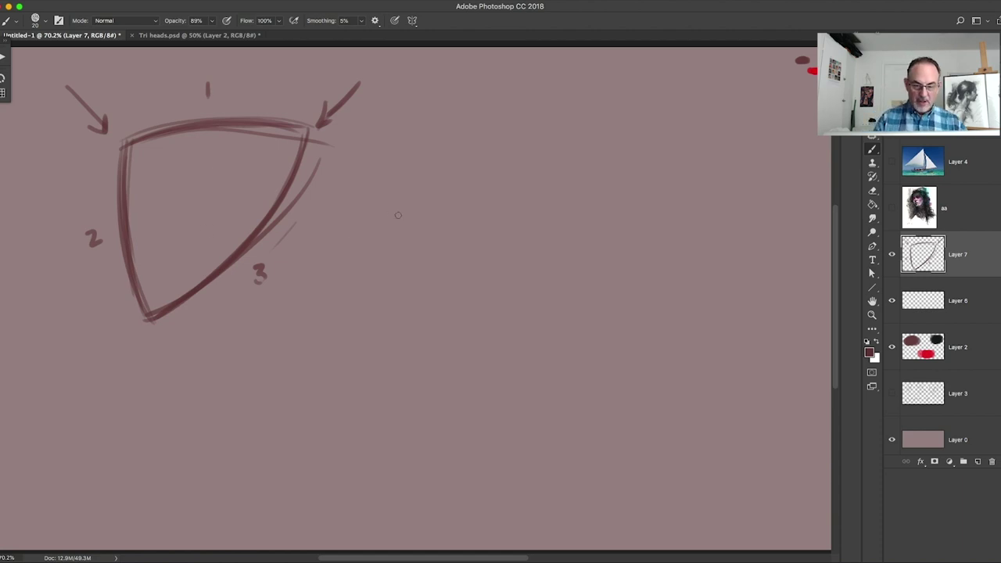
Undo the two corner arrows and the handwritten numbers 3 and 2.
key("super+alt+z")
key("super+alt+z")
key("super+alt+z")
key("super+alt+z")
key("super+alt+z")
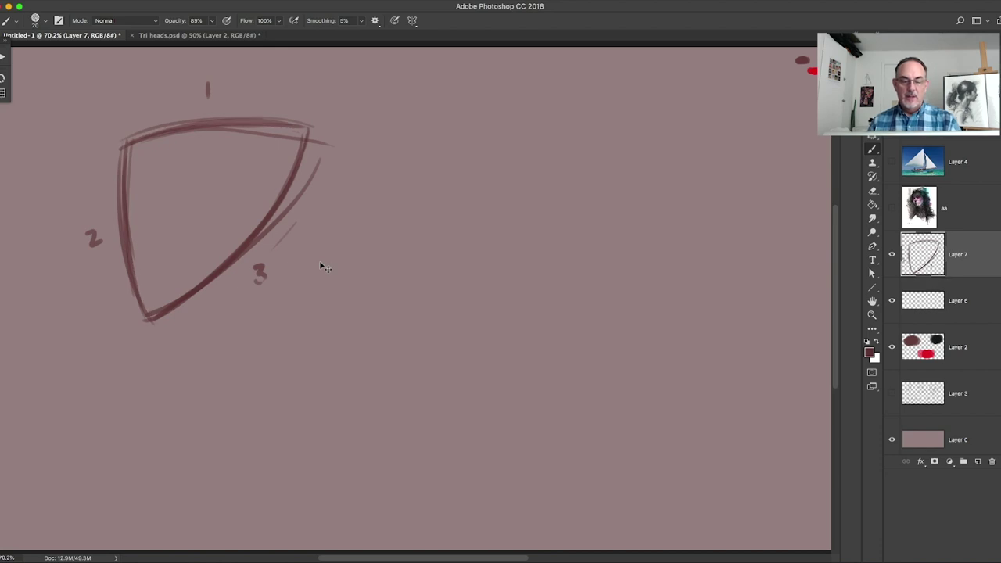
left_click_drag(262, 268, 257, 282)
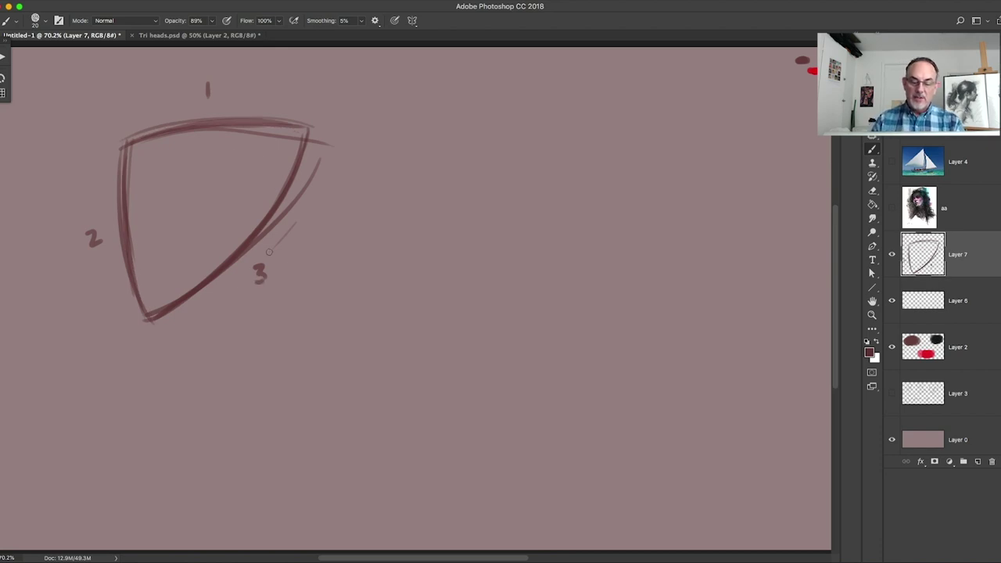
key("super+alt+z")
key("super+alt+z")
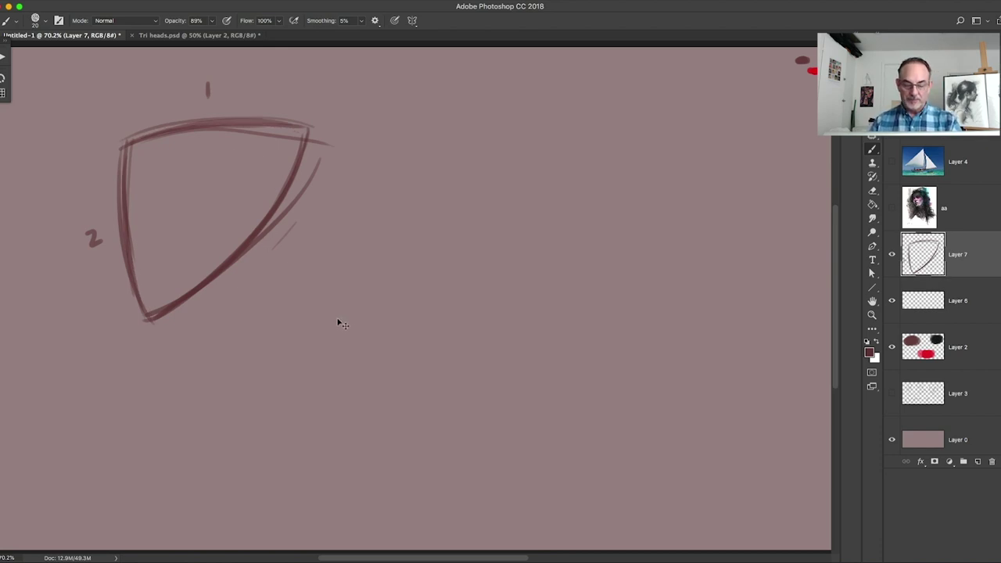
key("super+alt+z")
left_click_drag(208, 90, 207, 313)
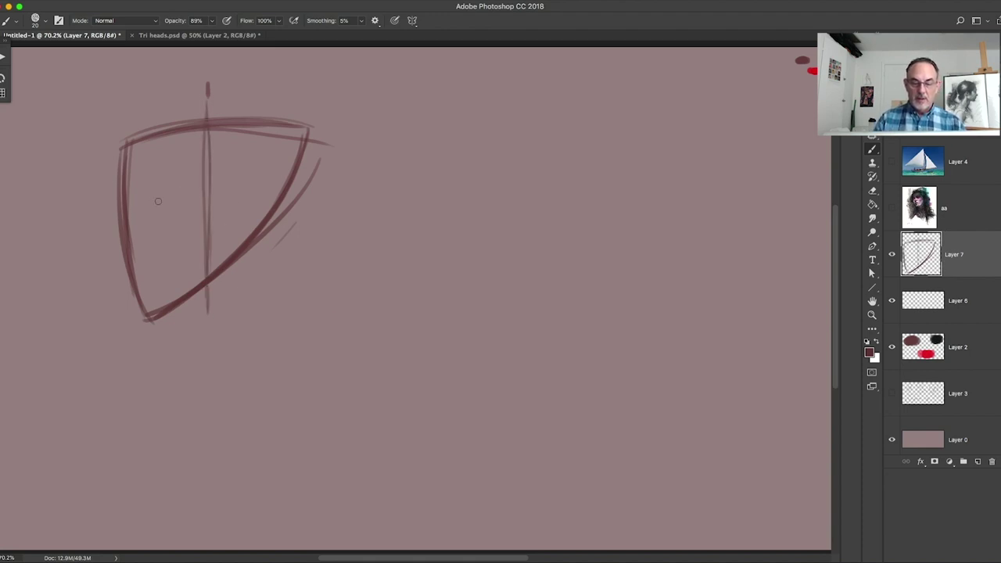
left_click_drag(113, 110, 115, 171)
key("super+alt+z")
key("super+alt+z")
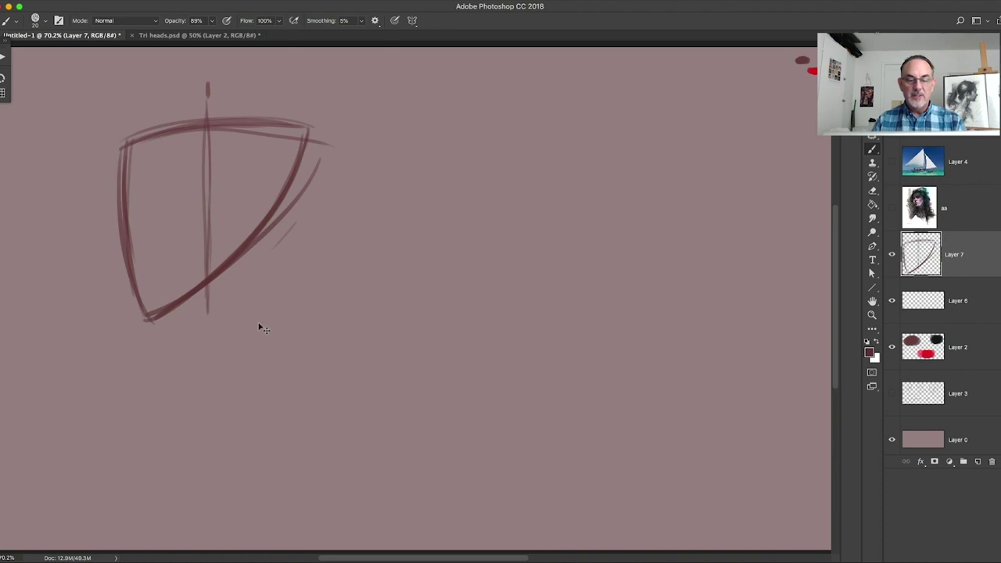
key("super+alt+z")
key("super+alt+z")
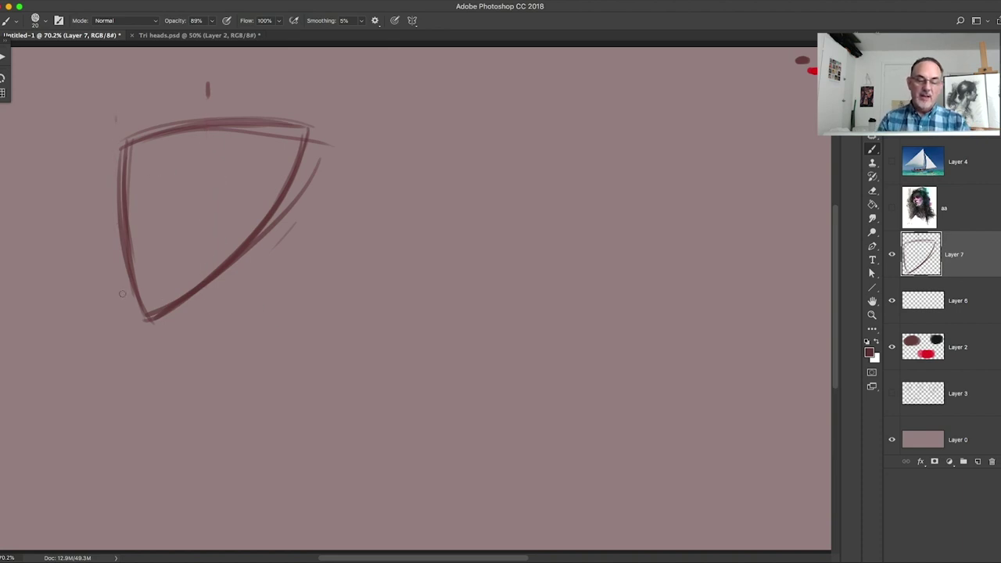
Draw a rough square box around the sail-like shape, restating its bottom edge and right side with extra strokes.
mouse_move(117, 124)
left_mouse_down()
mouse_move(122, 317)
mouse_move(240, 121)
mouse_move(156, 124)
mouse_move(312, 116)
mouse_move(308, 291)
left_mouse_up()
left_click_drag(312, 142, 307, 314)
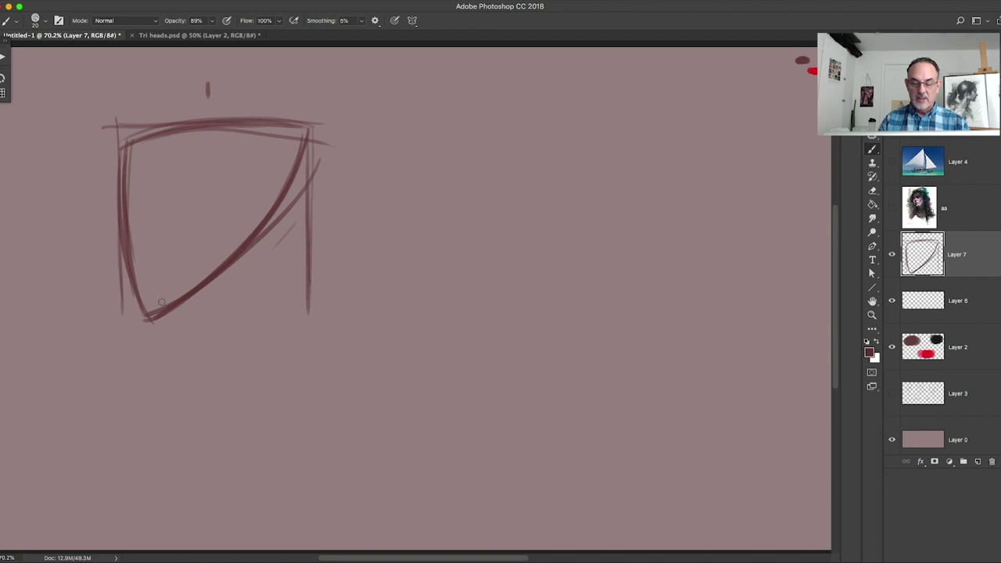
left_click_drag(105, 315, 234, 319)
left_click_drag(331, 317, 168, 318)
left_click_drag(108, 318, 332, 308)
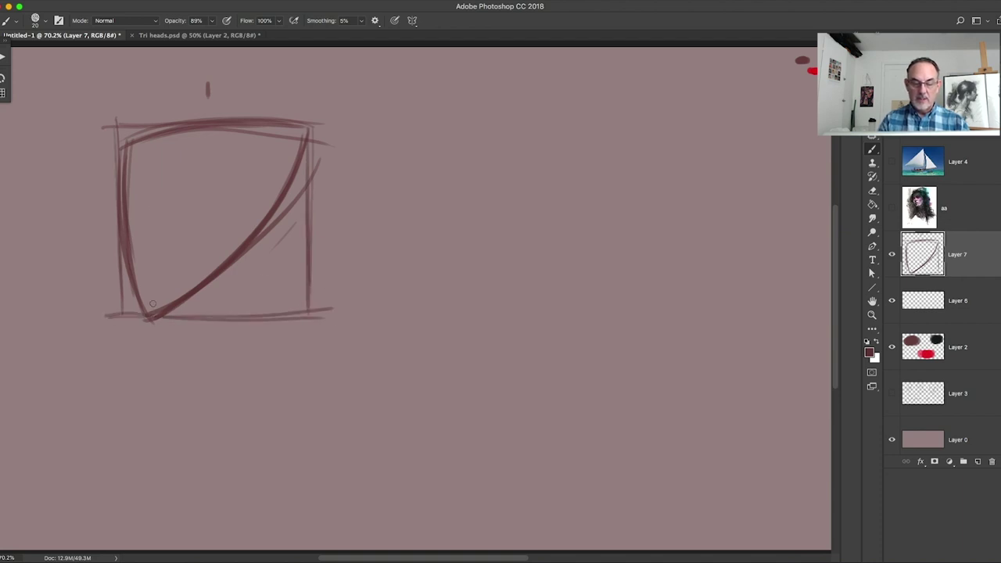
left_click_drag(109, 318, 331, 311)
left_click_drag(247, 306, 172, 311)
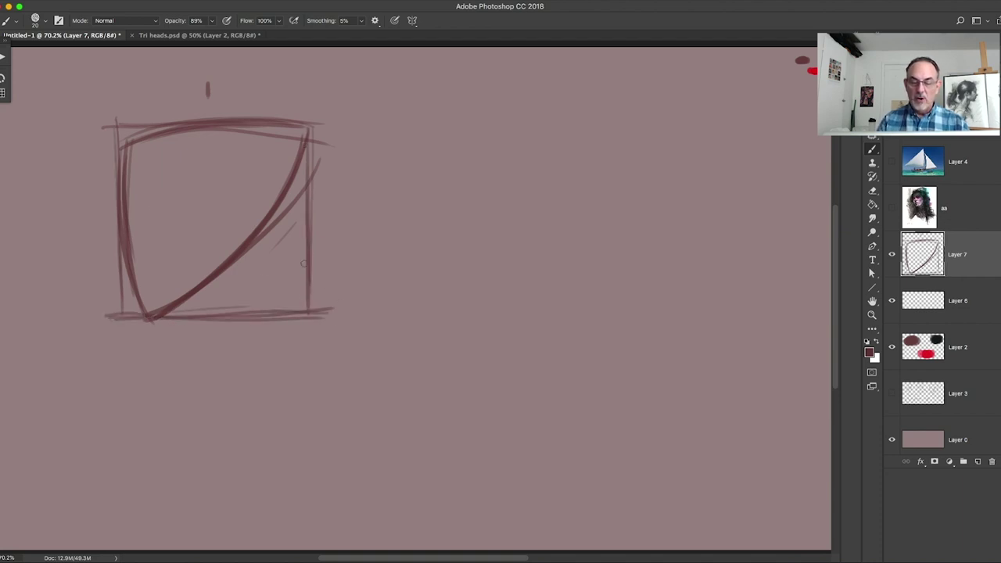
left_click_drag(306, 149, 306, 307)
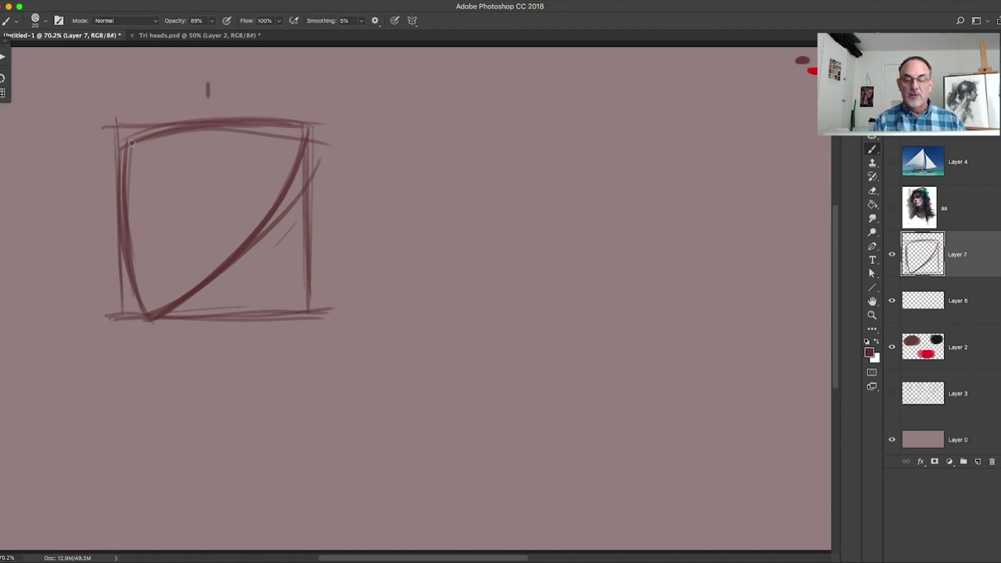
Restroke the shape's bowed top edge and thicken its left edge down to the box's lower-left corner.
mouse_move(131, 142)
left_mouse_down()
mouse_move(262, 118)
mouse_move(245, 118)
mouse_move(306, 120)
left_mouse_up()
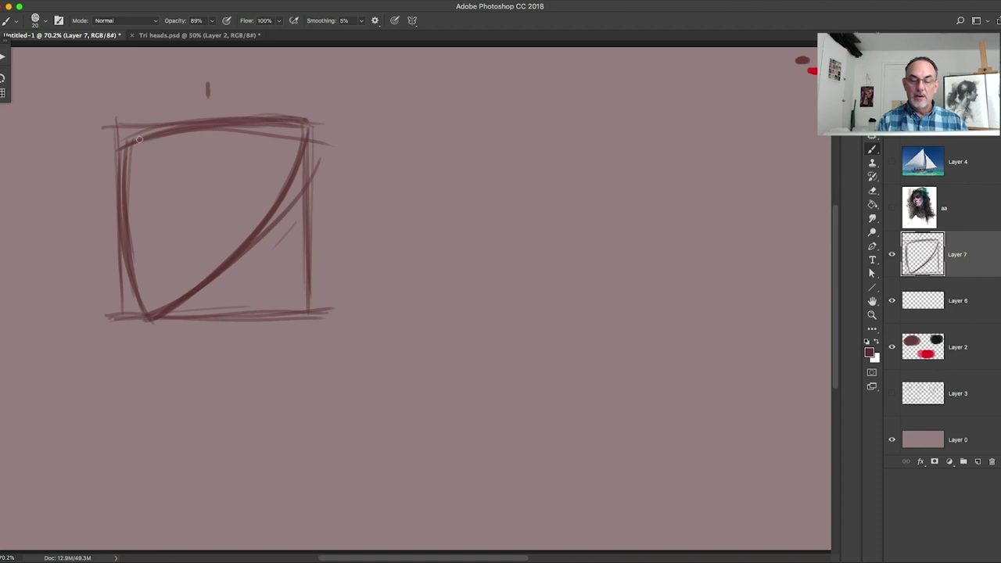
left_click_drag(341, 77, 336, 88)
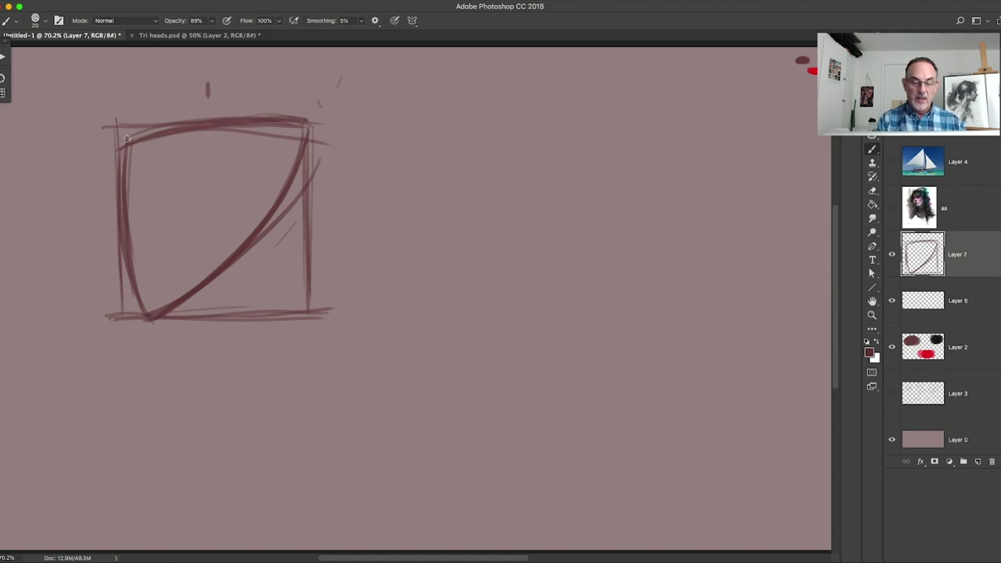
left_click_drag(122, 187, 132, 312)
mouse_move(116, 234)
left_mouse_down()
mouse_move(125, 307)
mouse_move(122, 265)
left_mouse_up()
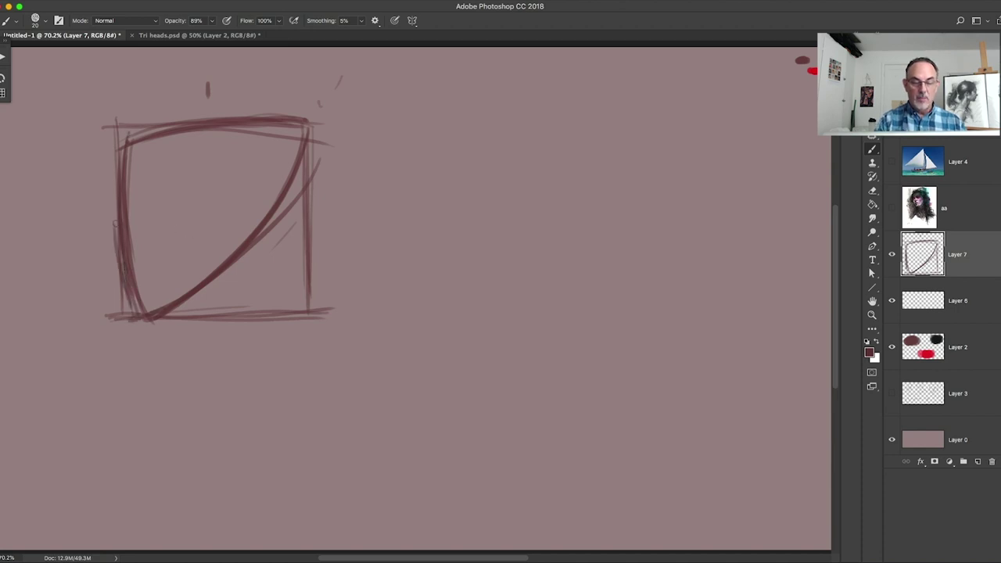
mouse_move(125, 144)
left_mouse_down()
mouse_move(123, 282)
mouse_move(165, 311)
mouse_move(127, 313)
left_mouse_up()
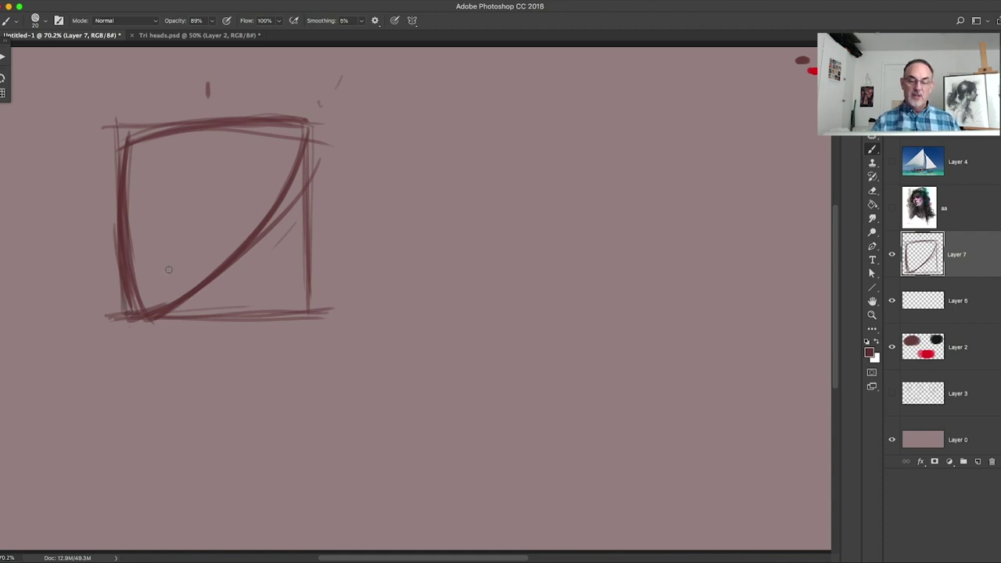
left_click_drag(124, 313, 120, 265)
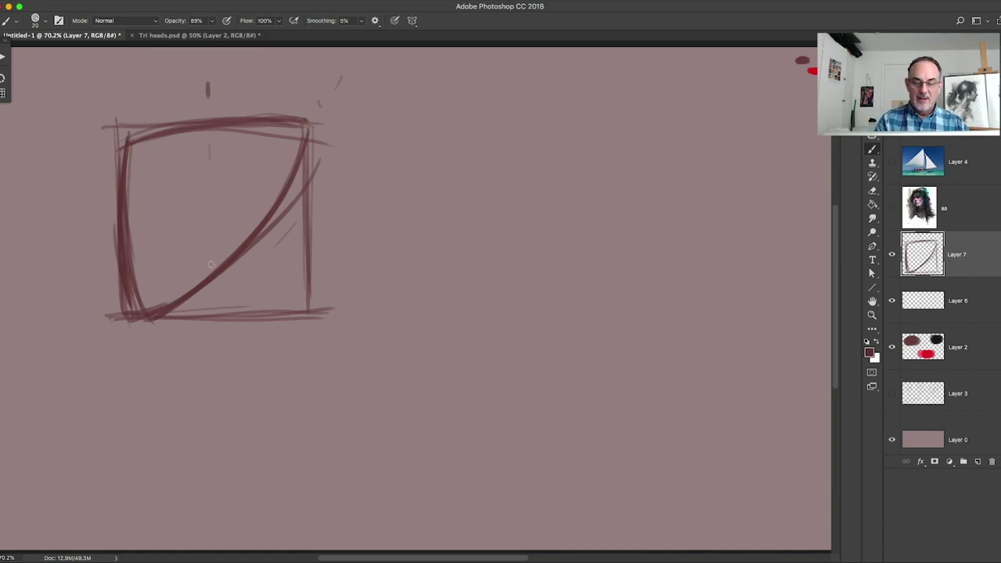
Divide the box into quarters with a light vertical centre line and a horizontal centre line.
left_click_drag(209, 147, 209, 309)
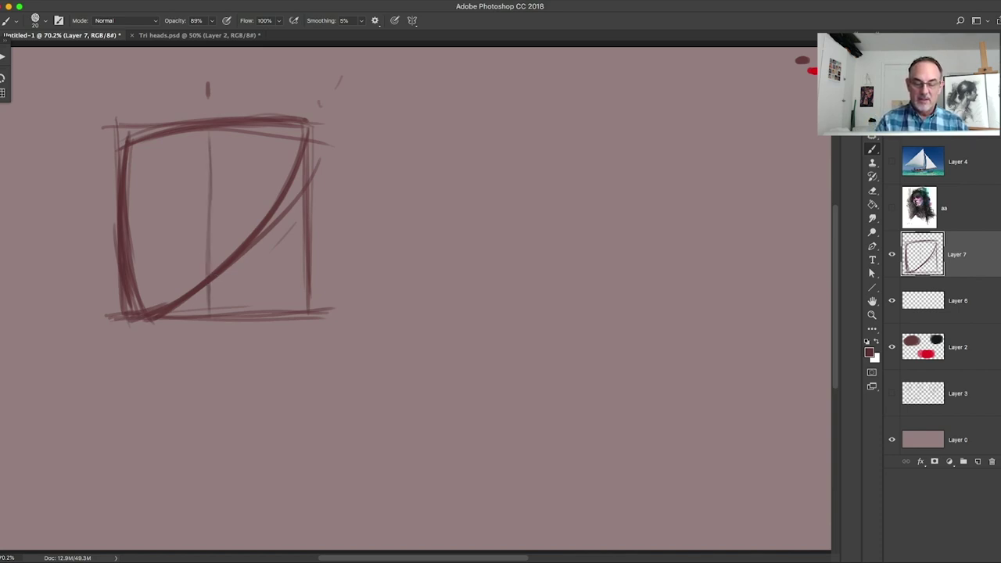
left_click_drag(129, 219, 327, 222)
left_click_drag(201, 211, 347, 213)
left_click_drag(135, 206, 345, 200)
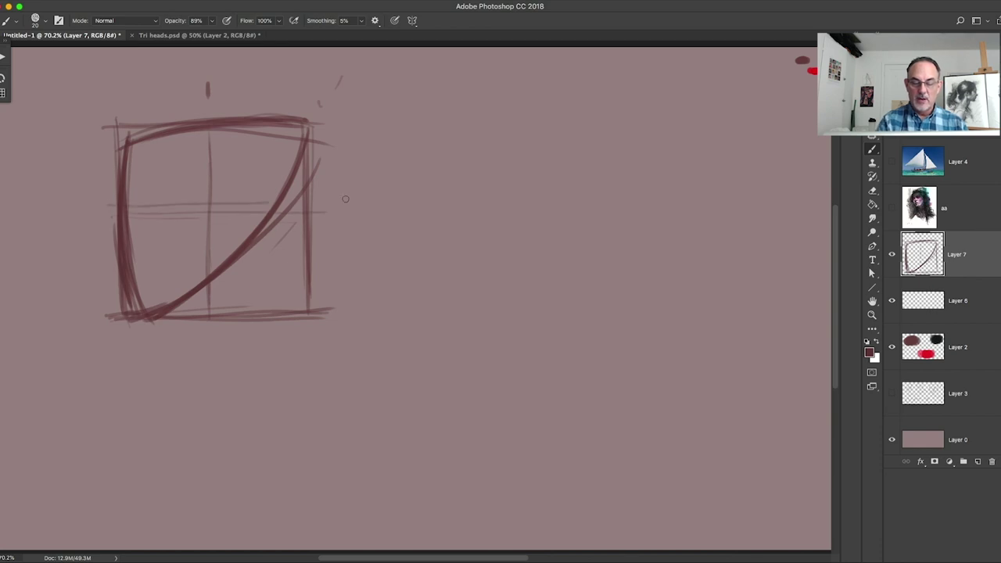
left_click_drag(101, 209, 344, 204)
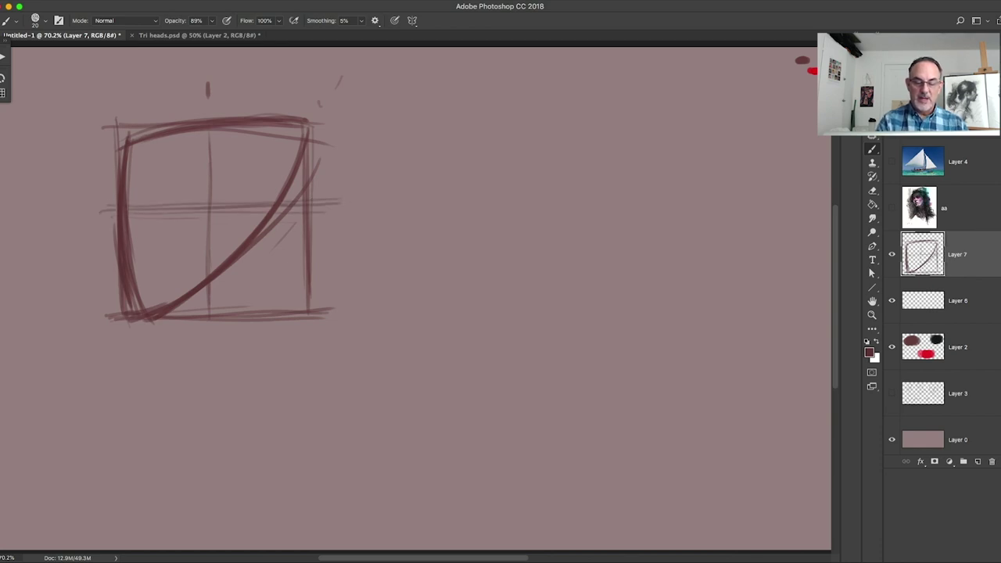
Mark short ticks along the box's left side and draw a vertical measuring line with ticks beside it.
left_click_drag(104, 208, 123, 207)
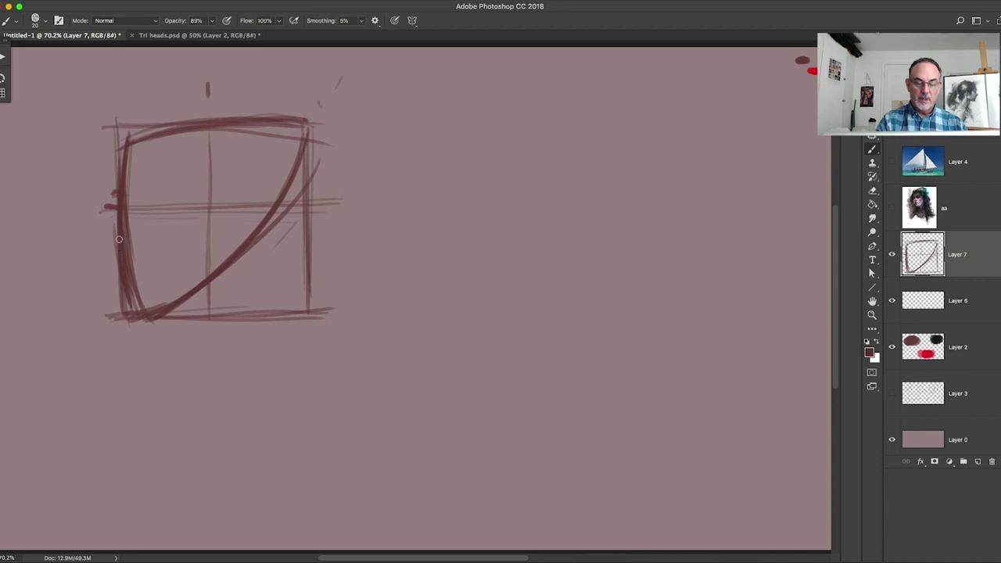
left_click_drag(119, 256, 108, 254)
left_click_drag(66, 125, 78, 259)
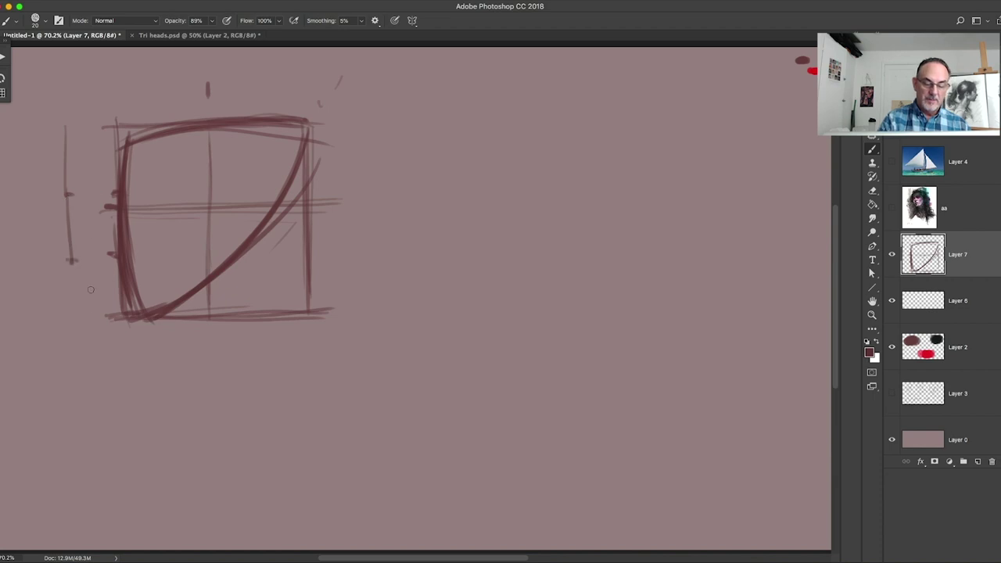
left_click_drag(75, 319, 100, 318)
left_click_drag(69, 130, 59, 130)
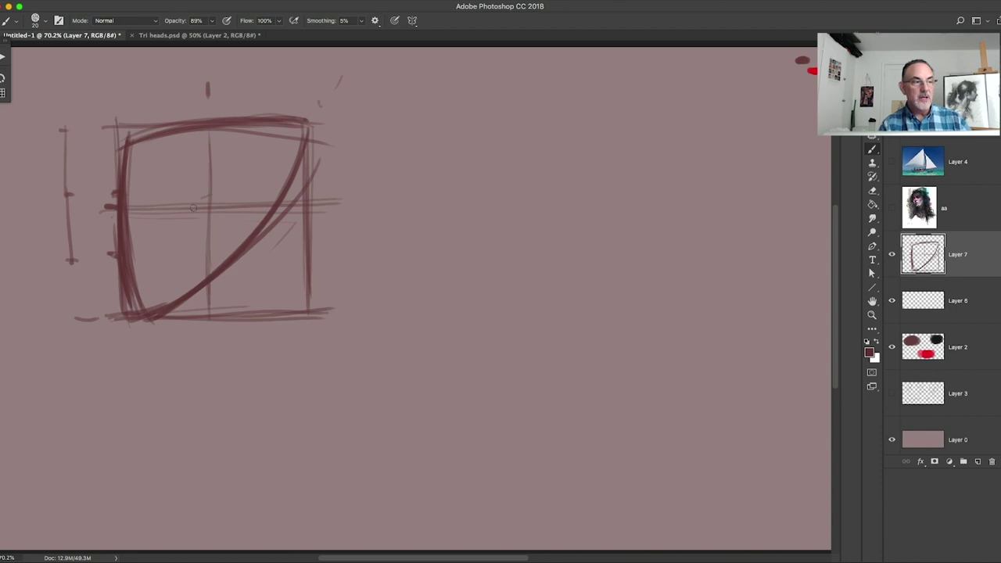
Draw two light horizontal guides from the ticks above and below the box's middle to its vertical centre line.
scroll(188, 219, "left", 4)
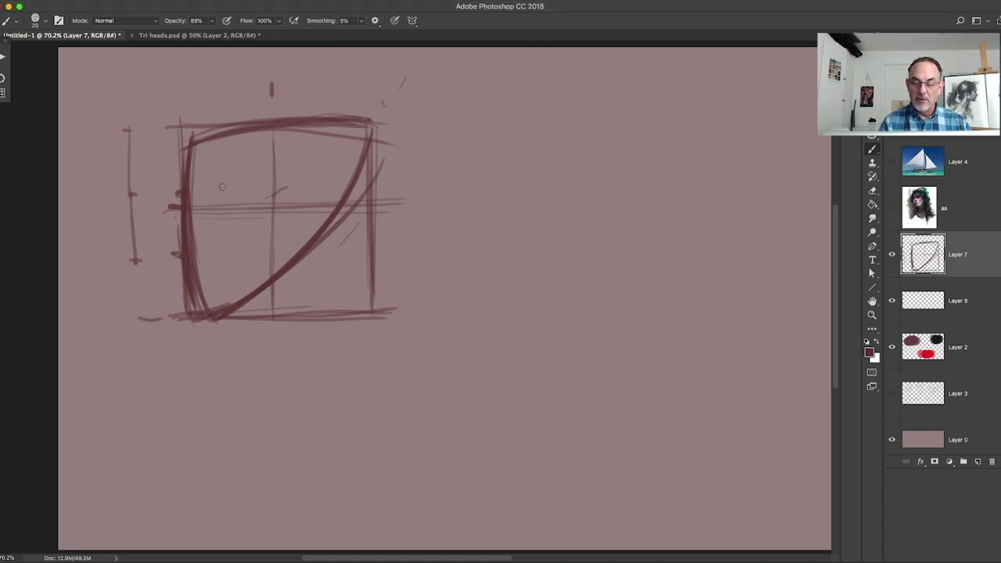
left_click_drag(196, 192, 294, 185)
left_click_drag(199, 250, 257, 250)
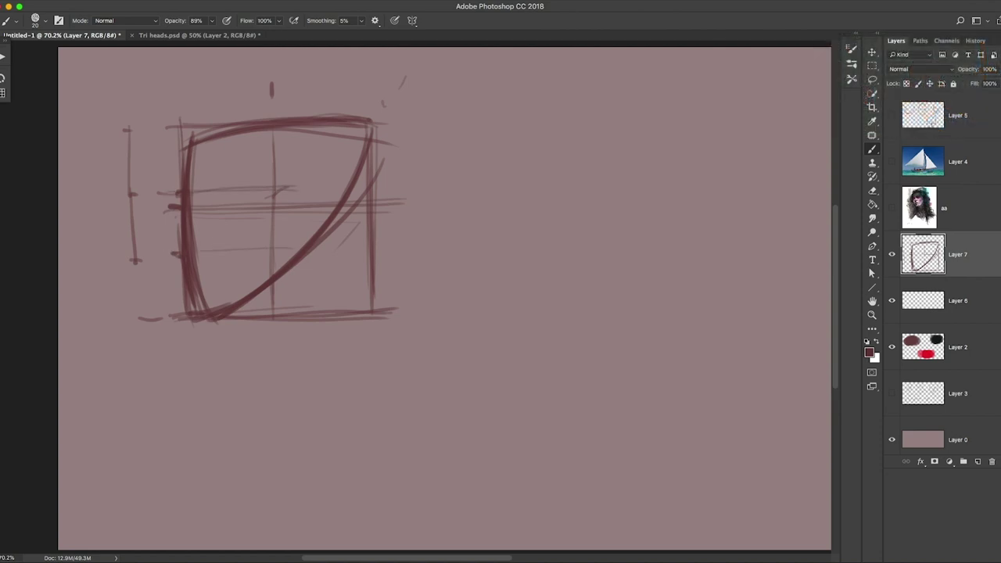
Sketch a D-shaped ear between the two guides, just right of the vertical centre line, and darken that line above it.
mouse_move(273, 199)
left_mouse_down()
mouse_move(297, 200)
mouse_move(270, 242)
left_mouse_up()
mouse_move(275, 191)
left_mouse_down()
mouse_move(269, 265)
mouse_move(268, 253)
left_mouse_up()
mouse_move(276, 194)
left_mouse_down()
mouse_move(270, 255)
mouse_move(283, 207)
mouse_move(295, 228)
mouse_move(274, 245)
left_mouse_up()
left_click_drag(294, 210, 280, 241)
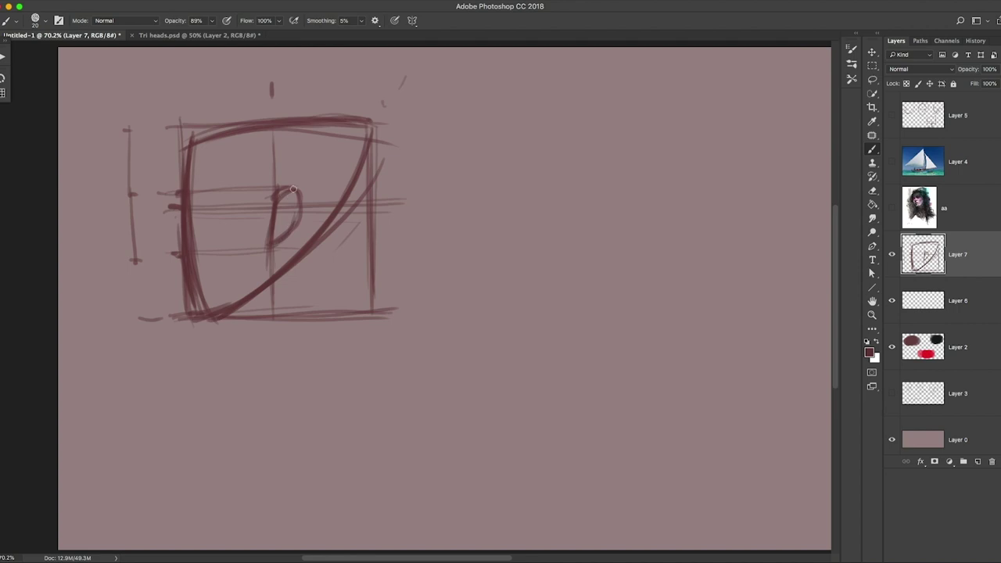
mouse_move(293, 189)
left_mouse_down()
mouse_move(297, 219)
mouse_move(275, 247)
mouse_move(294, 235)
mouse_move(293, 249)
left_mouse_up()
left_click_drag(272, 132, 272, 183)
left_click_drag(274, 132, 276, 175)
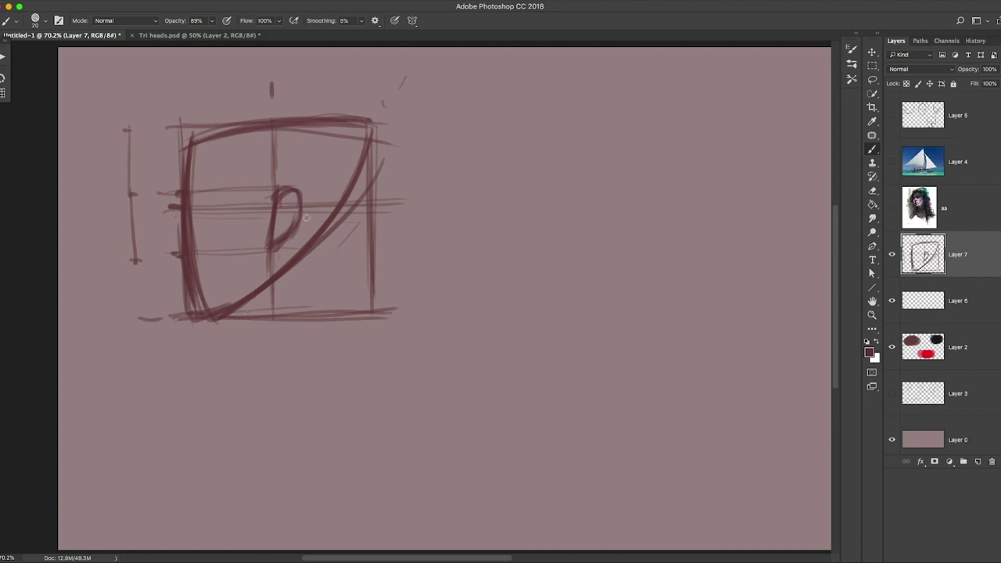
Handwrite "2ND" above the box's upper-right corner.
mouse_move(378, 87)
left_mouse_down()
mouse_move(406, 101)
mouse_move(416, 77)
mouse_move(429, 78)
left_mouse_up()
mouse_move(432, 92)
left_mouse_down()
mouse_move(441, 74)
mouse_move(444, 91)
left_mouse_up()
mouse_move(406, 135)
left_mouse_down()
mouse_move(408, 161)
mouse_move(455, 119)
left_mouse_up()
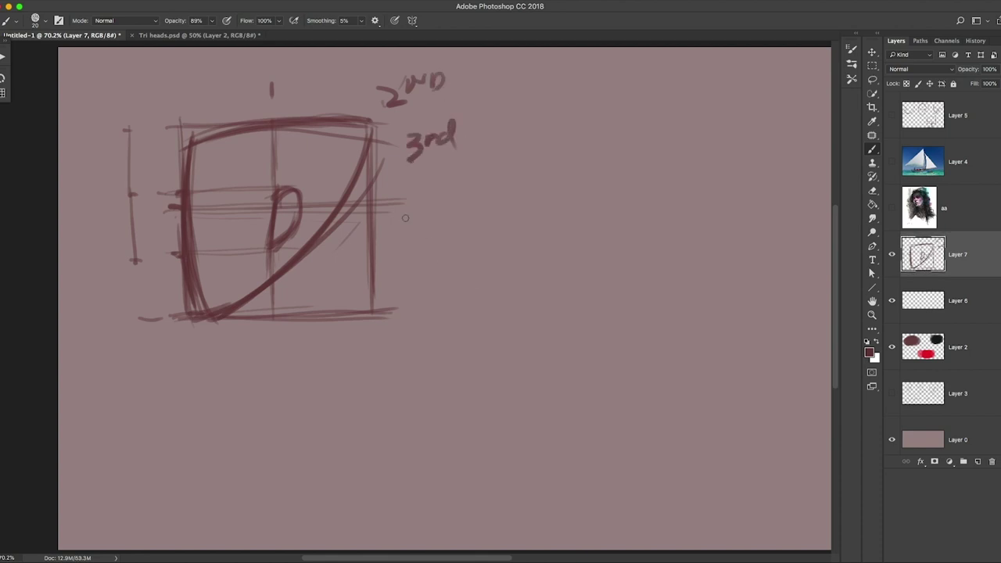
key("ctrl+alt+z")
key("ctrl+alt+z")
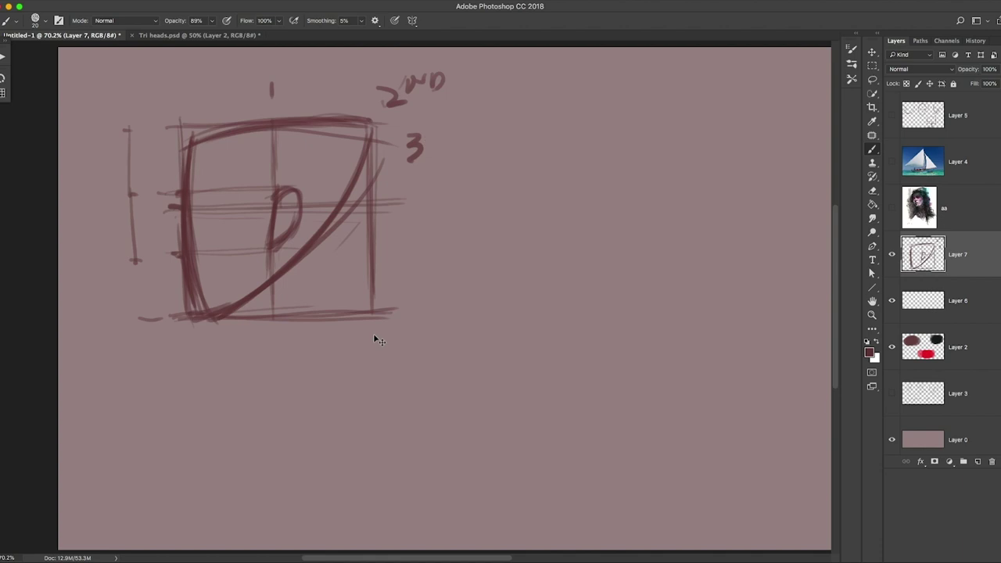
key("ctrl+alt+z")
Handwrite the heading "Basic" with a size 10 brush, to the right of "2ND".
left_click_drag(394, 151, 368, 135)
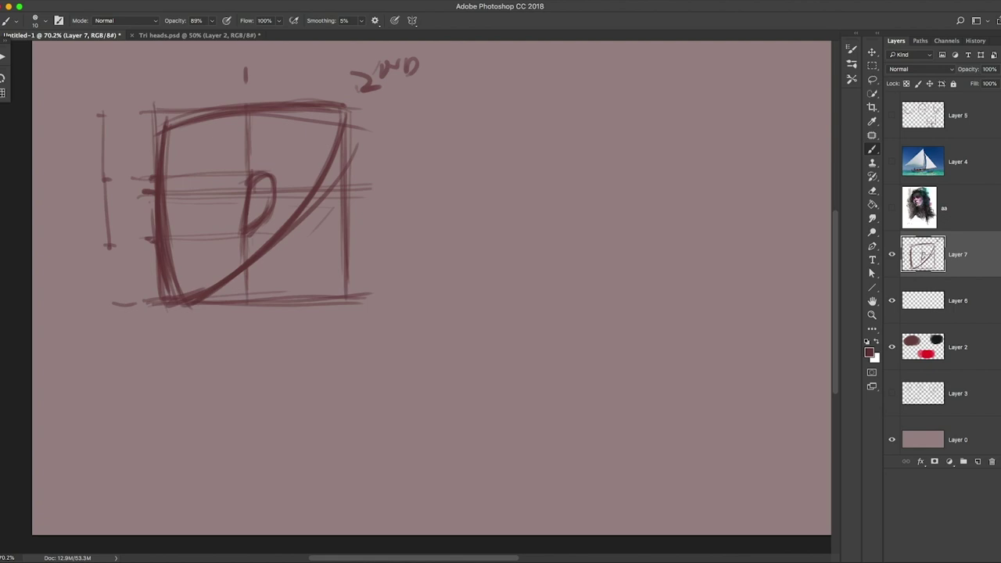
mouse_move(471, 59)
left_mouse_down()
mouse_move(467, 80)
mouse_move(486, 84)
left_mouse_up()
left_click_drag(489, 72, 525, 82)
mouse_move(545, 70)
left_mouse_down()
mouse_move(537, 77)
mouse_move(550, 79)
left_mouse_up()
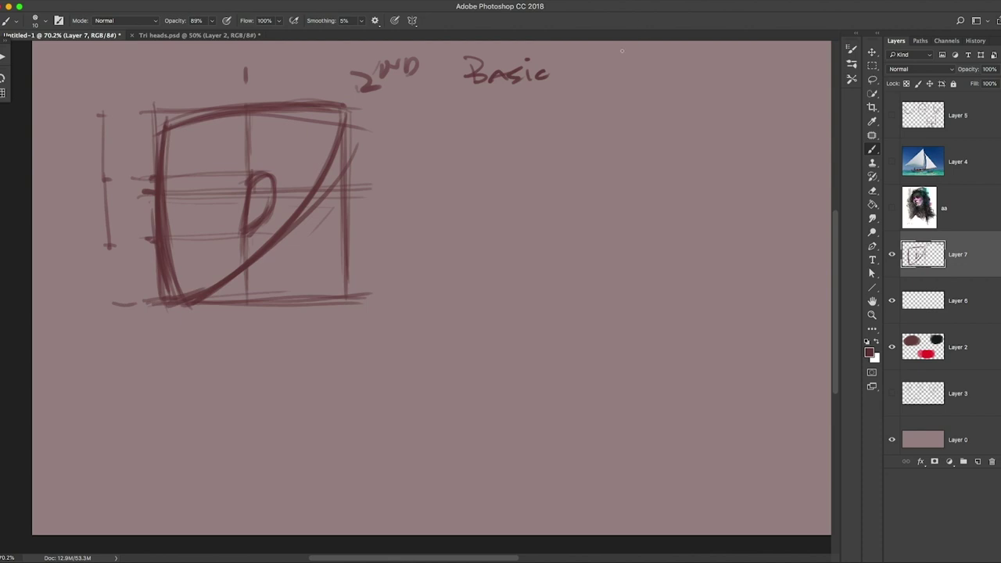
Handwrite the second heading "Distinctive" to the right of "Basic".
left_click_drag(616, 59, 622, 81)
left_click_drag(634, 71, 639, 81)
mouse_move(654, 56)
left_mouse_down()
mouse_move(655, 81)
mouse_move(663, 67)
mouse_move(666, 83)
left_mouse_up()
left_click(666, 75)
left_click_drag(671, 78, 708, 82)
left_click_drag(702, 70, 719, 79)
left_click_drag(724, 65, 754, 75)
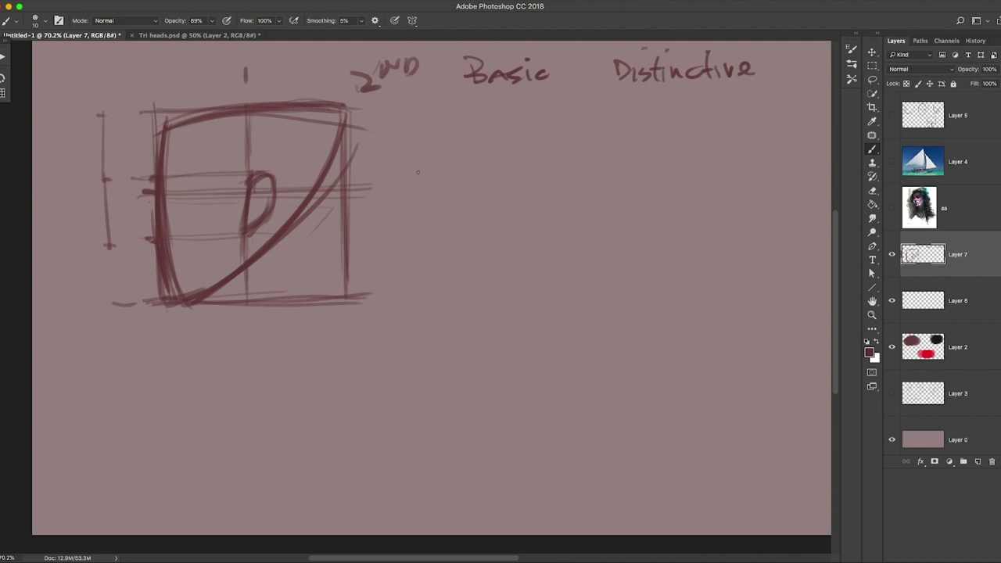
Handwrite the first list item "1) Quick:" below the "Basic" heading.
left_click_drag(408, 125, 408, 145)
left_click_drag(412, 118, 412, 153)
left_click_drag(459, 127, 455, 146)
mouse_move(462, 128)
left_mouse_down()
mouse_move(501, 145)
mouse_move(522, 135)
left_mouse_up()
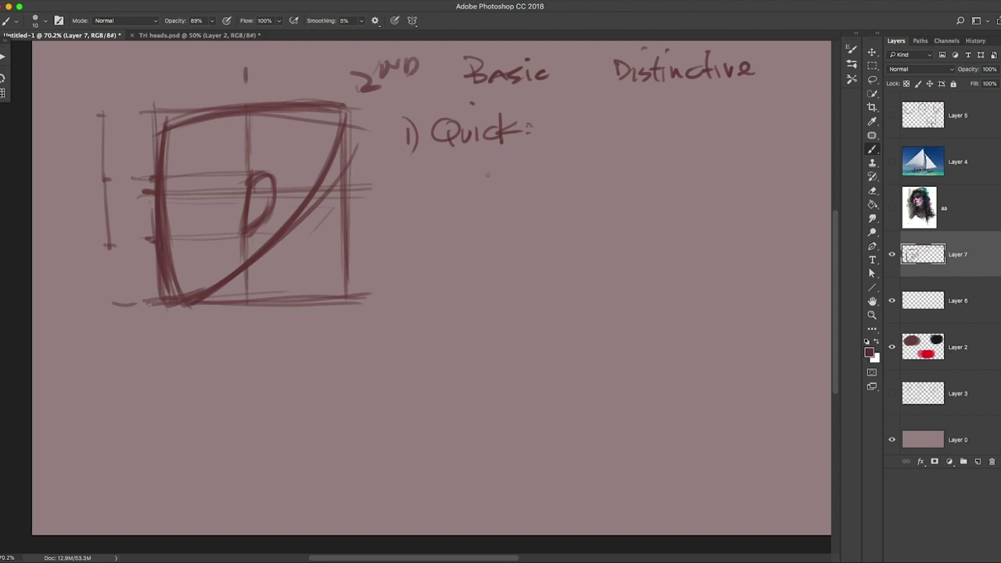
Handwrite "clear/Attention" under "Quick:" and reinforce the letter A.
mouse_move(485, 171)
left_mouse_down()
mouse_move(481, 189)
mouse_move(522, 187)
left_mouse_up()
mouse_move(526, 175)
left_mouse_down()
mouse_move(529, 187)
mouse_move(540, 173)
left_mouse_up()
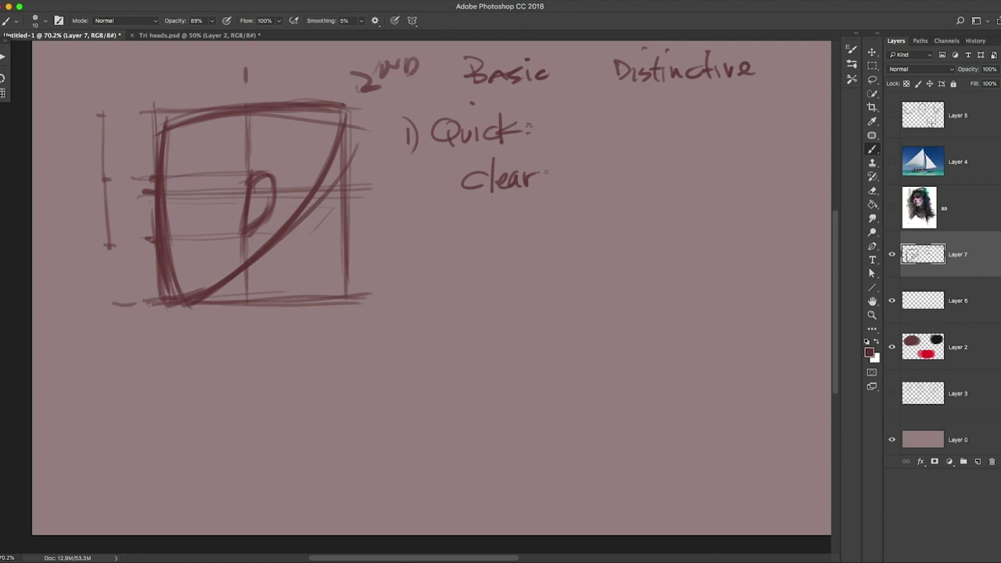
mouse_move(558, 147)
left_mouse_down()
mouse_move(540, 197)
mouse_move(612, 167)
mouse_move(589, 191)
left_mouse_up()
mouse_move(602, 169)
left_mouse_down()
mouse_move(603, 193)
mouse_move(637, 178)
left_mouse_up()
mouse_move(643, 151)
left_mouse_down()
mouse_move(641, 184)
mouse_move(641, 168)
left_mouse_up()
mouse_move(657, 167)
left_mouse_down()
mouse_move(657, 188)
mouse_move(695, 181)
left_mouse_up()
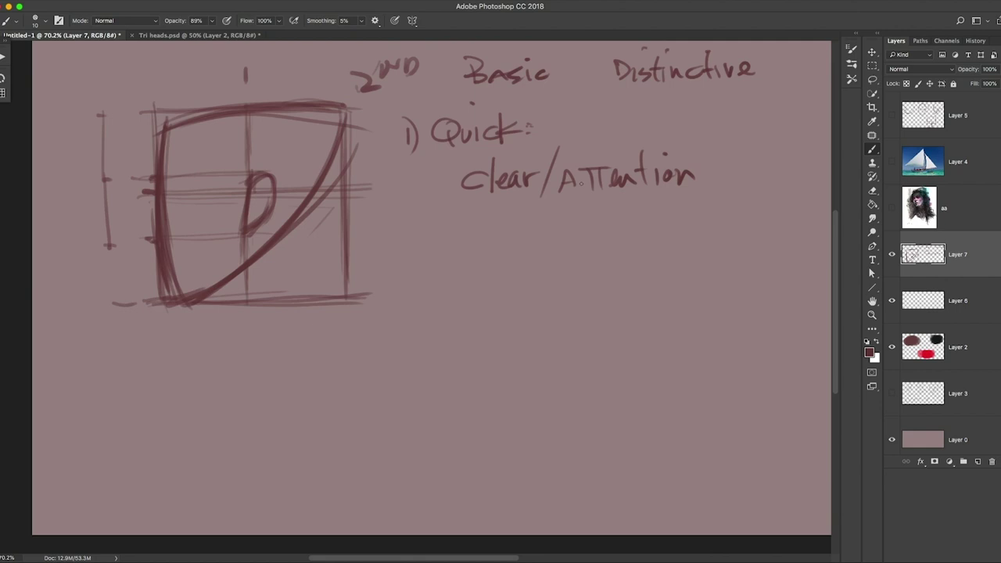
mouse_move(565, 166)
left_mouse_down()
mouse_move(578, 190)
mouse_move(559, 187)
left_mouse_up()
Handwrite the quoted line "I hate school" with a leading dash below "clear/Attention" and underline it.
left_click_drag(472, 223, 473, 245)
mouse_move(501, 213)
left_mouse_down()
mouse_move(501, 238)
mouse_move(513, 238)
left_mouse_up()
left_click_drag(526, 228, 529, 238)
left_click_drag(535, 205, 533, 237)
mouse_move(527, 226)
left_mouse_down()
mouse_move(566, 235)
mouse_move(633, 227)
left_mouse_up()
left_click_drag(658, 206, 657, 230)
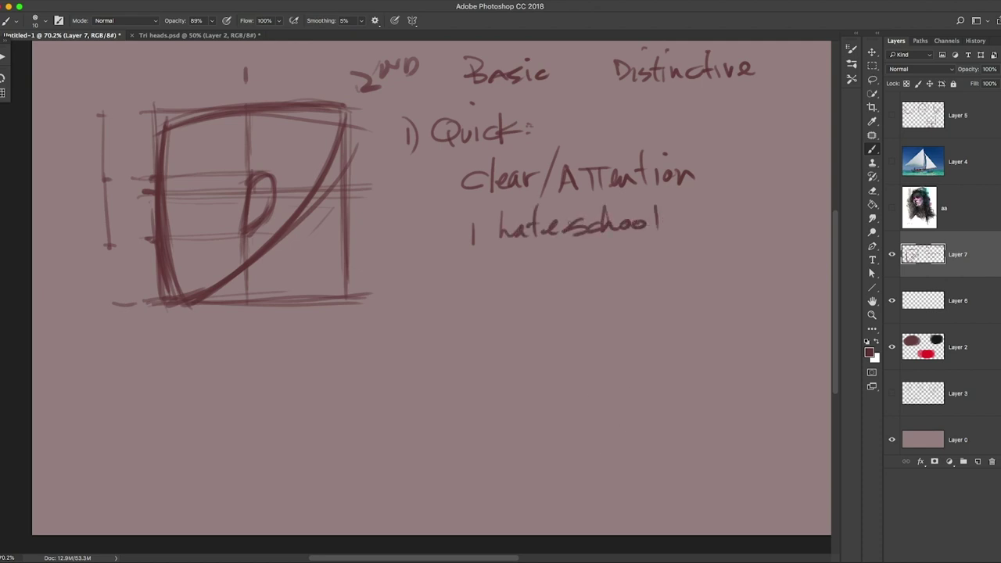
left_click_drag(423, 228, 457, 222)
left_click_drag(463, 211, 465, 220)
left_click_drag(667, 201, 676, 209)
left_click_drag(428, 256, 707, 248)
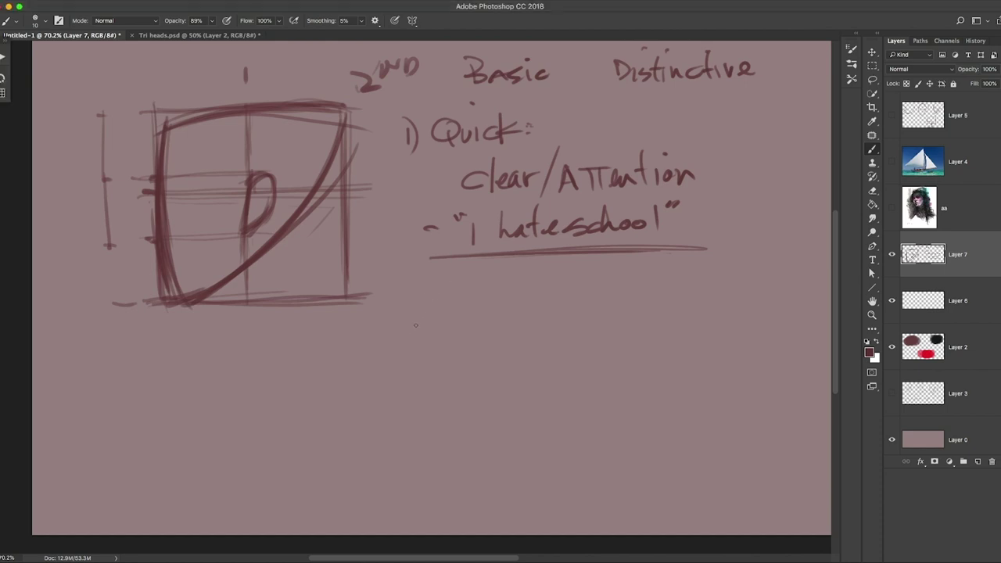
Handwrite the second list item "2) animate" and draw a Pac-Man outline with its mouth facing left beside it.
mouse_move(407, 320)
left_mouse_down()
mouse_move(427, 337)
mouse_move(421, 348)
left_mouse_up()
mouse_move(459, 311)
left_mouse_down()
mouse_move(456, 334)
mouse_move(500, 315)
mouse_move(522, 328)
left_mouse_up()
left_click_drag(524, 290, 524, 329)
left_click_drag(517, 315, 552, 324)
left_click(495, 289)
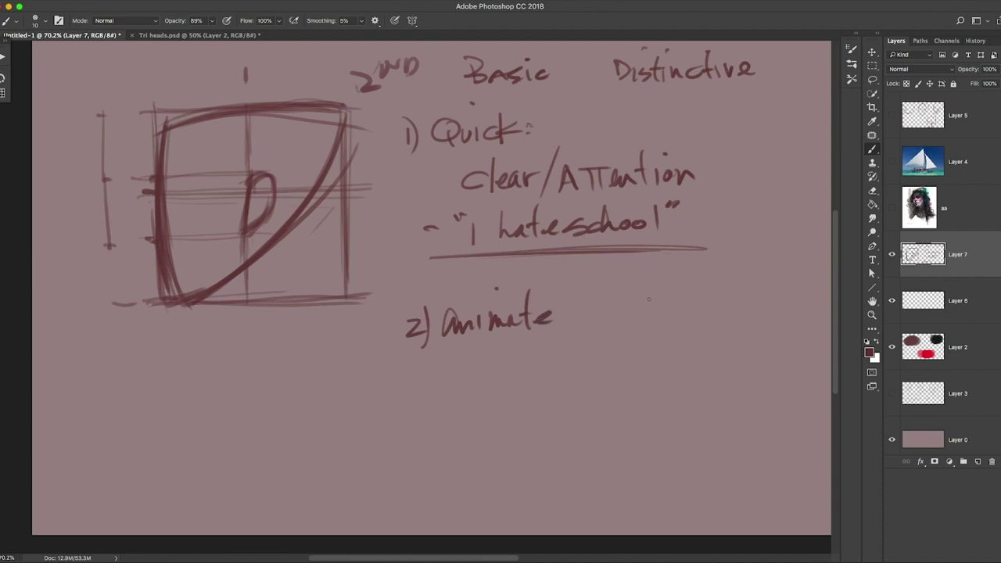
mouse_move(648, 298)
left_mouse_down()
mouse_move(688, 344)
mouse_move(648, 344)
mouse_move(644, 300)
left_mouse_up()
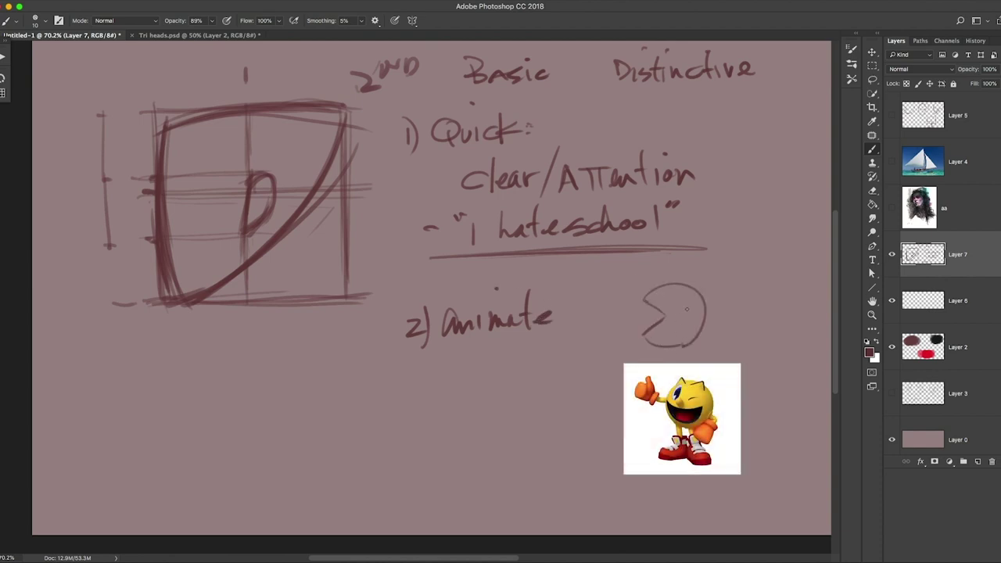
left_click_drag(644, 336, 705, 319)
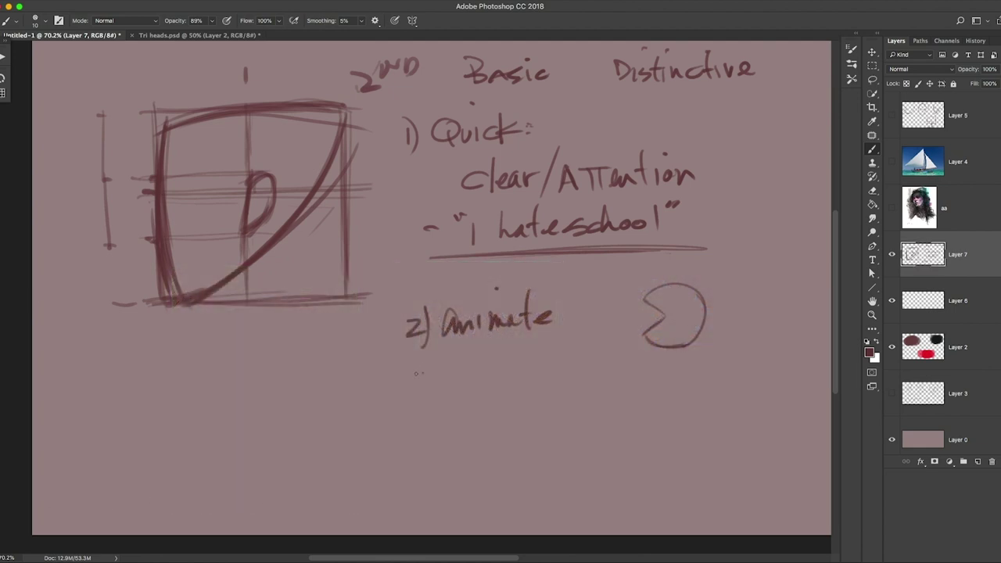
Handwrite the third list item "3) Design/Redesign" below "2) animate".
mouse_move(412, 372)
left_mouse_down()
mouse_move(423, 381)
mouse_move(415, 392)
left_mouse_up()
mouse_move(428, 361)
left_mouse_down()
mouse_move(435, 383)
mouse_move(423, 401)
left_mouse_up()
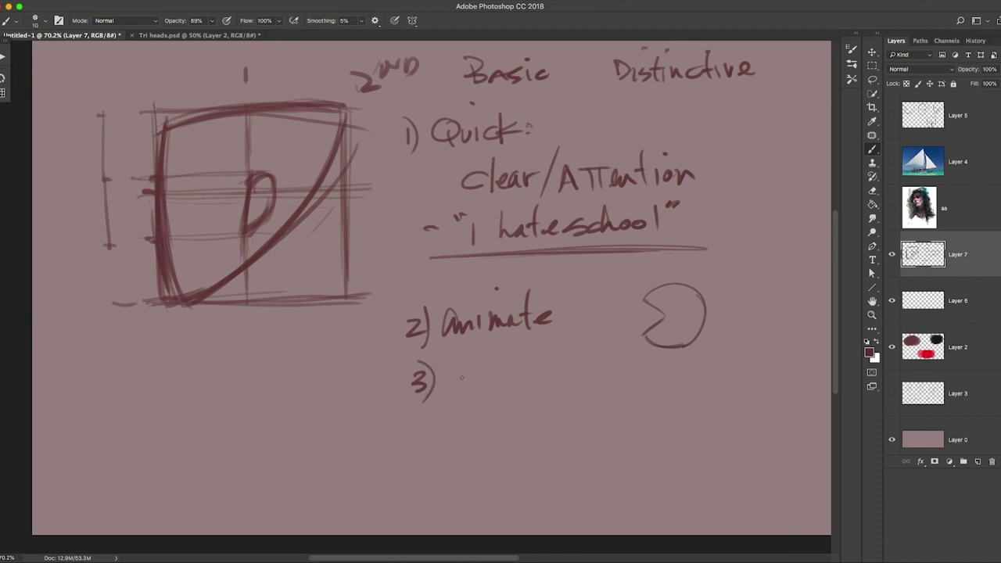
left_click_drag(450, 365, 451, 397)
mouse_move(451, 365)
left_mouse_down()
mouse_move(452, 395)
mouse_move(478, 383)
mouse_move(476, 391)
left_mouse_up()
mouse_move(490, 377)
left_mouse_down()
mouse_move(491, 389)
mouse_move(506, 384)
mouse_move(495, 401)
mouse_move(527, 387)
left_mouse_up()
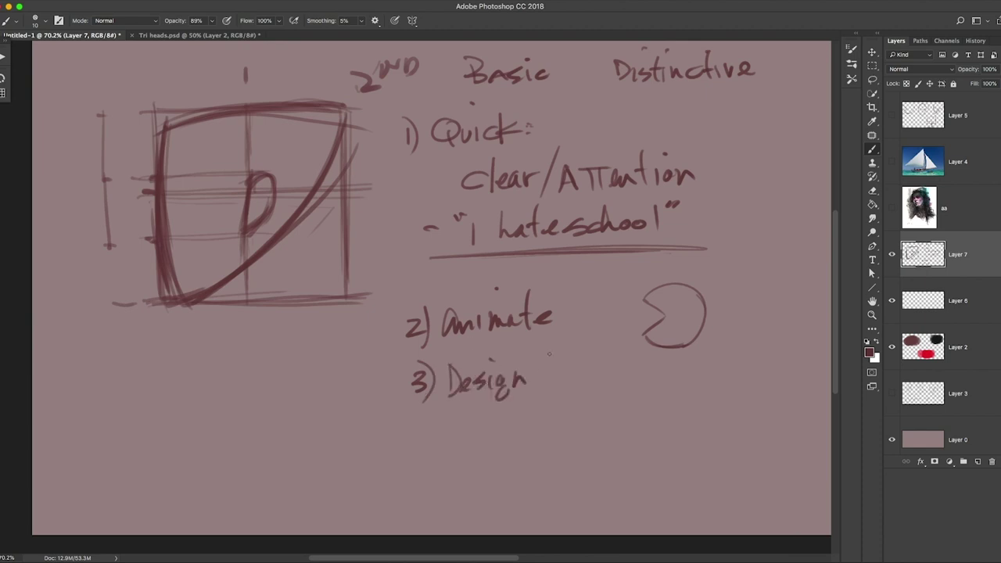
mouse_move(543, 352)
left_mouse_down()
mouse_move(533, 397)
mouse_move(545, 383)
mouse_move(608, 380)
mouse_move(641, 379)
mouse_move(638, 392)
left_mouse_up()
mouse_move(649, 383)
left_mouse_down()
mouse_move(658, 372)
mouse_move(669, 380)
left_mouse_up()
left_click(630, 355)
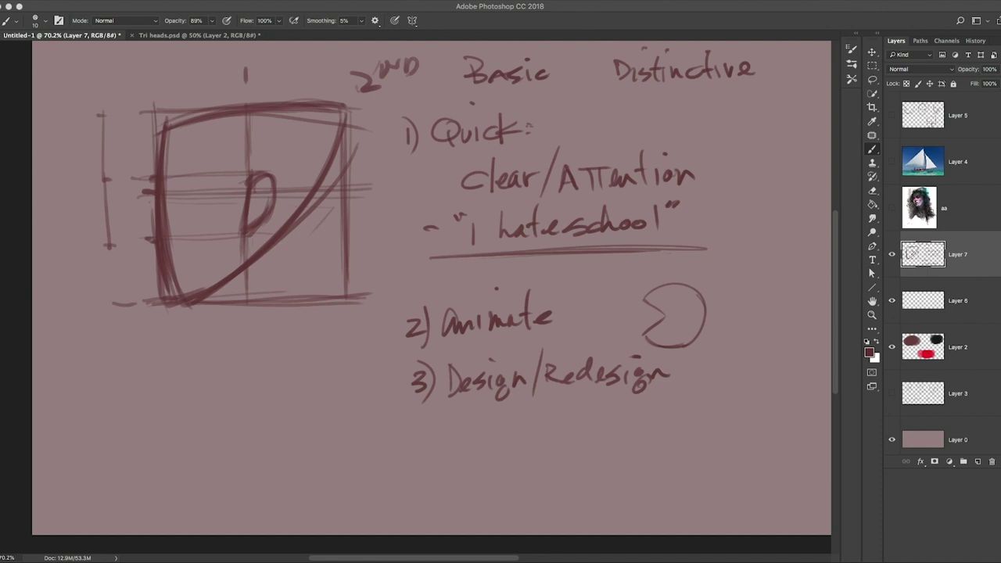
Underline the word "Distinctive" with two strokes.
scroll(633, 93, "right", 2)
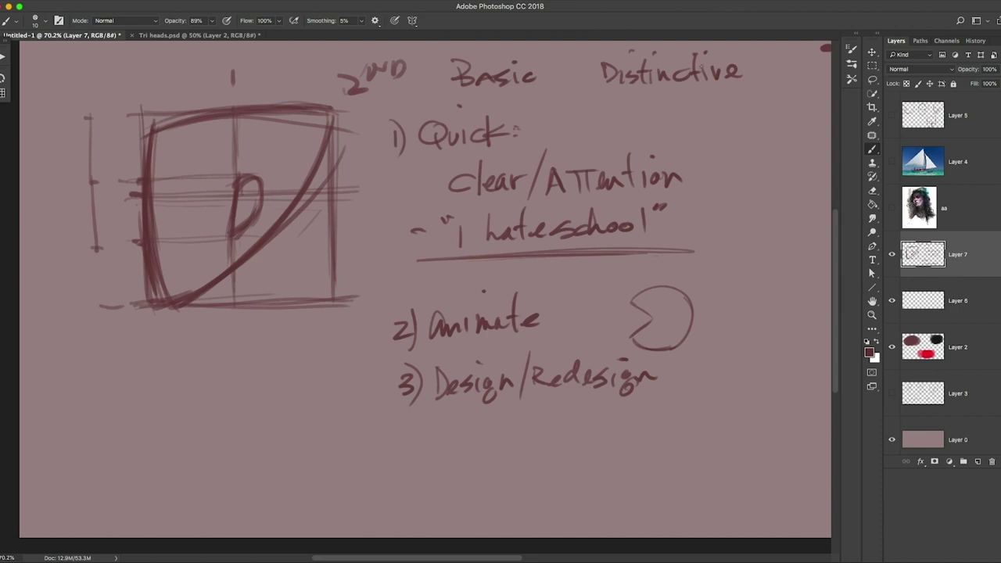
left_click_drag(584, 89, 738, 87)
left_click_drag(588, 90, 753, 87)
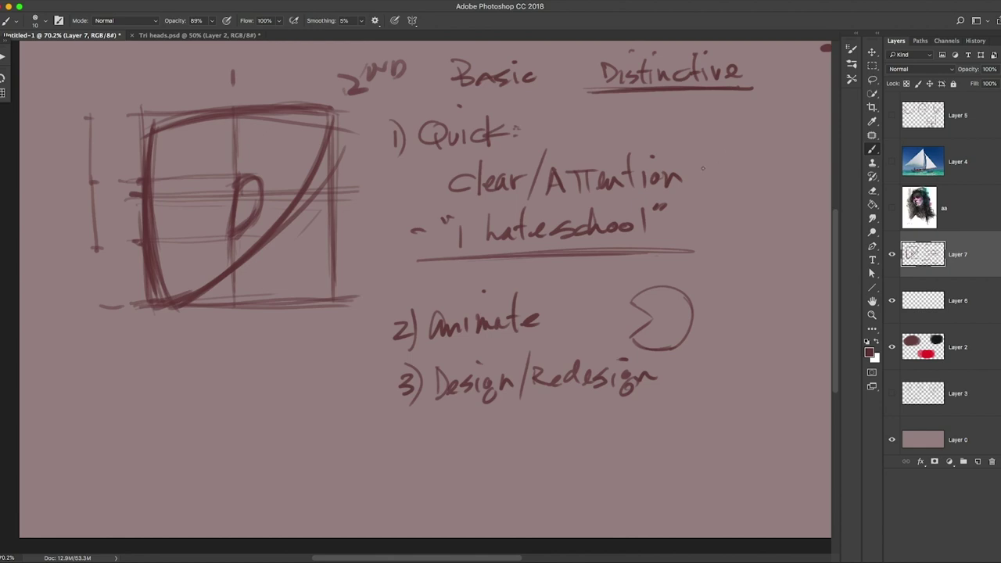
Handwrite "Stop Idea" in the empty area to the right of "Distinctive", with an arrow pointing right after "Idea".
left_click_drag(692, 210, 458, 221)
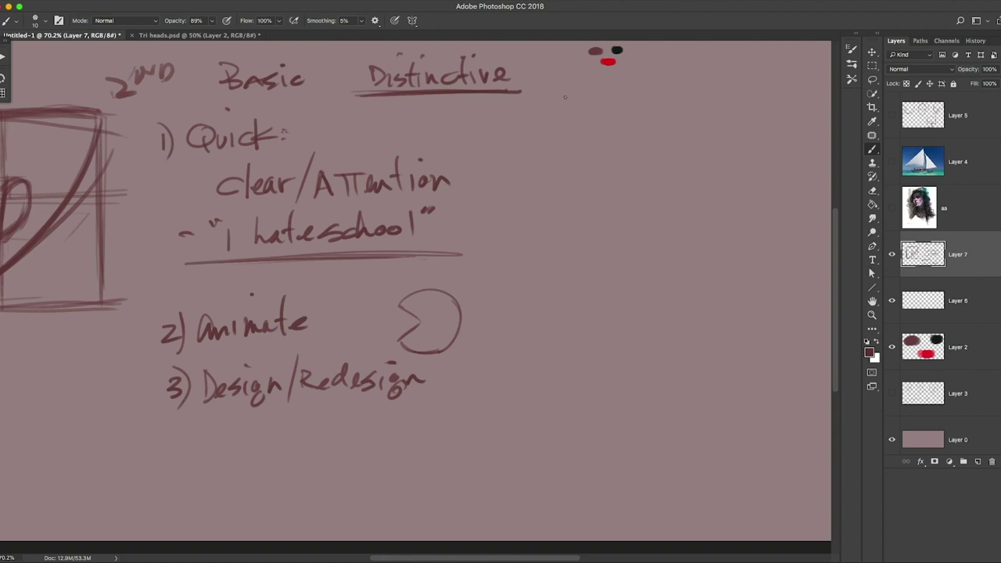
mouse_move(562, 108)
left_mouse_down()
mouse_move(543, 122)
mouse_move(581, 110)
mouse_move(571, 123)
left_mouse_up()
left_click_drag(585, 112, 594, 131)
mouse_move(593, 111)
left_mouse_down()
mouse_move(594, 120)
mouse_move(655, 104)
mouse_move(648, 124)
left_mouse_up()
left_click_drag(644, 123, 697, 122)
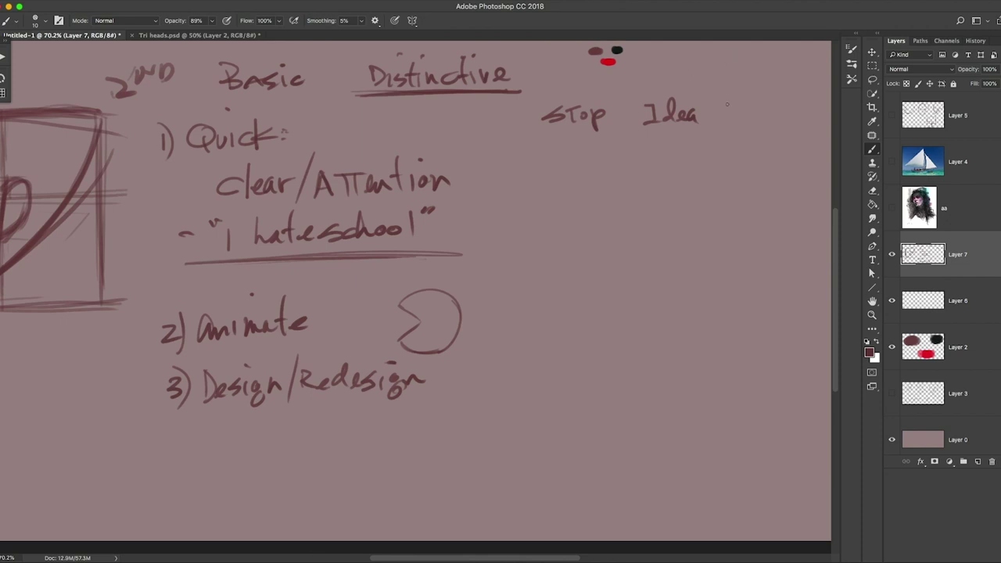
left_click_drag(711, 111, 733, 112)
left_click_drag(724, 107, 725, 118)
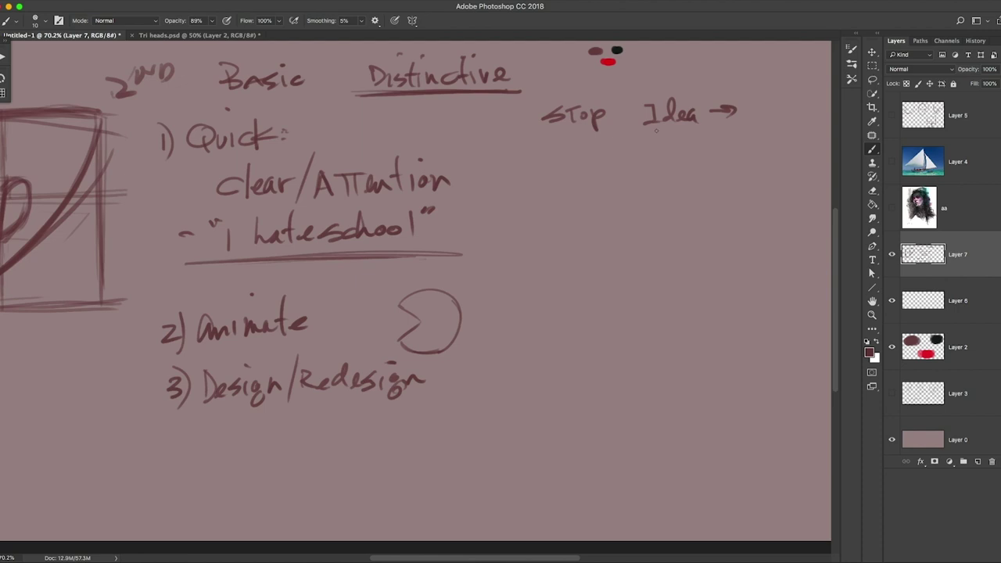
Double-underline "Idea" and draw a stepped bracket line on the left side of the "Stop Idea" note.
left_click_drag(631, 131, 698, 134)
left_click_drag(633, 138, 705, 129)
left_click_drag(503, 109, 514, 127)
mouse_move(516, 129)
left_mouse_down()
mouse_move(517, 222)
mouse_move(552, 222)
mouse_move(539, 218)
left_mouse_up()
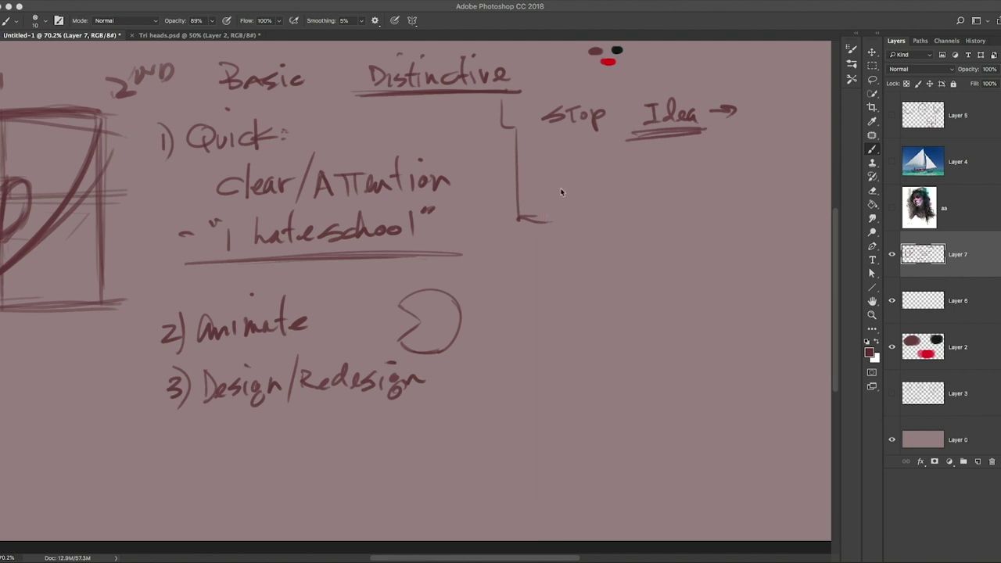
Handwrite "connections" below "Stop Idea" and underline it.
mouse_move(560, 190)
left_mouse_down()
mouse_move(558, 200)
mouse_move(571, 191)
mouse_move(646, 197)
left_mouse_up()
mouse_move(637, 186)
left_mouse_down()
mouse_move(654, 185)
mouse_move(655, 198)
left_mouse_up()
left_click_drag(664, 187, 696, 201)
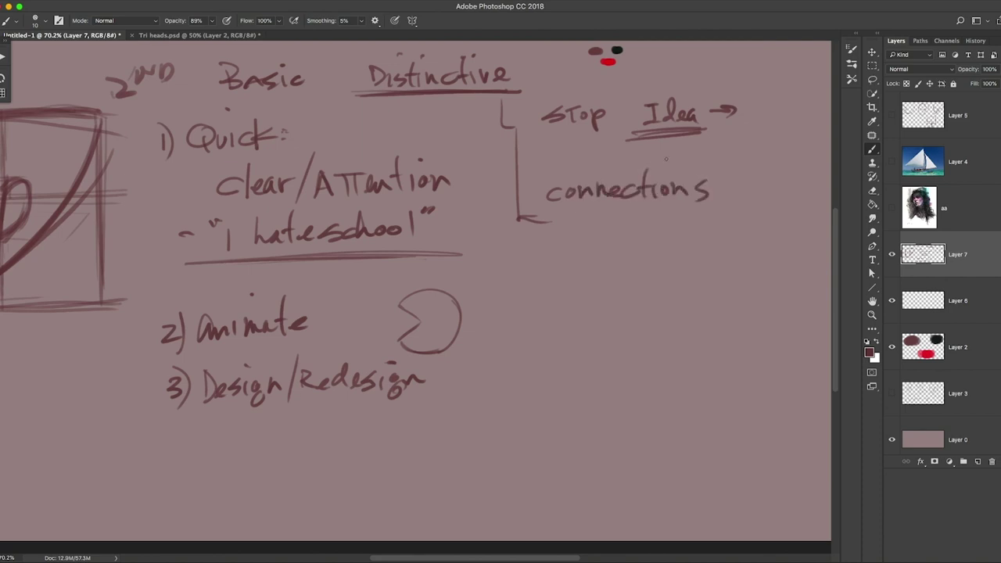
left_click_drag(554, 206, 713, 205)
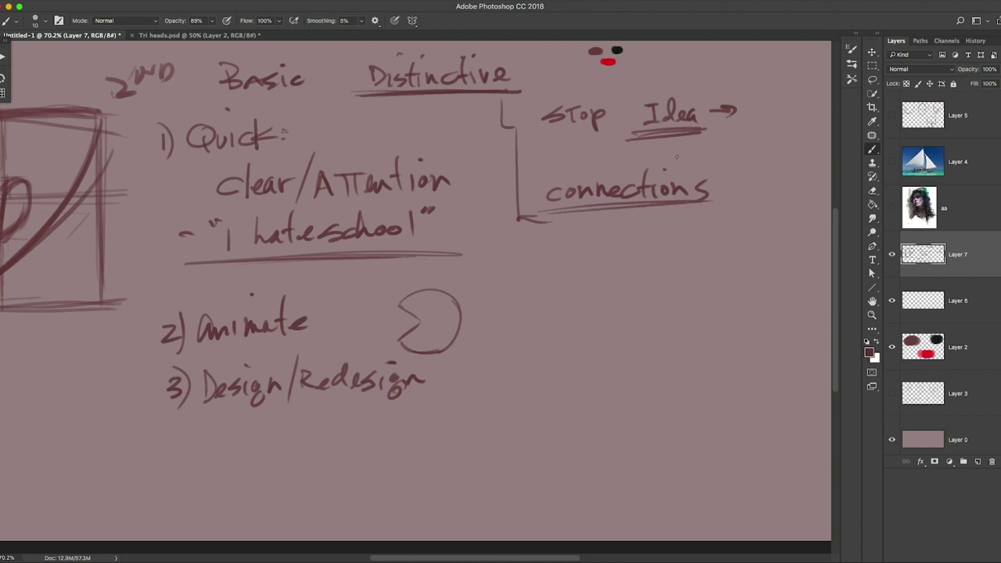
Underline "Stop", link it to "Idea" with an arrow, and draw a small figure after the last arrow.
left_click_drag(535, 132, 633, 115)
left_click_drag(629, 110, 630, 119)
left_click_drag(761, 94, 751, 128)
left_click_drag(762, 108, 774, 126)
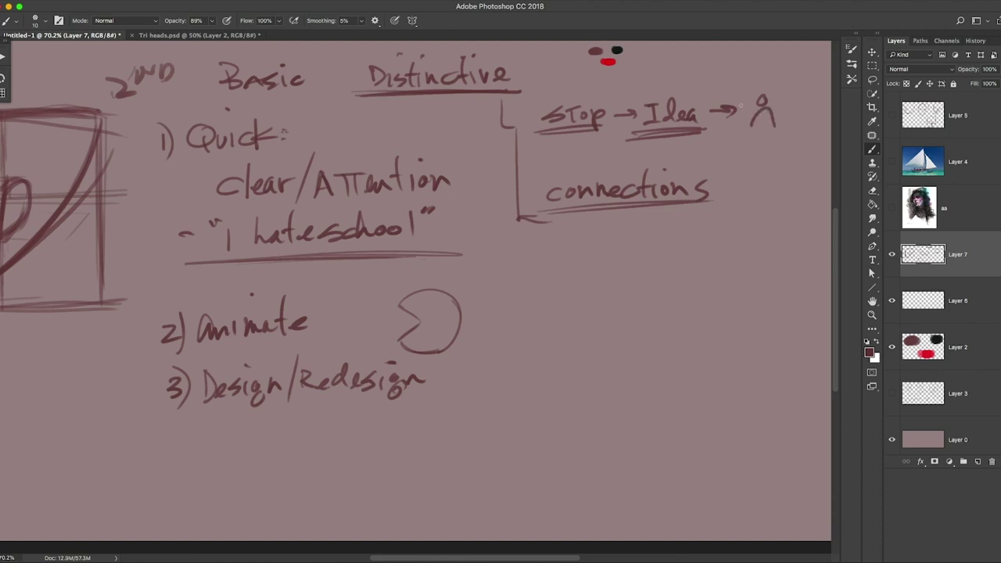
left_click_drag(630, 114, 639, 115)
left_click_drag(579, 93, 655, 93)
left_click_drag(659, 83, 655, 93)
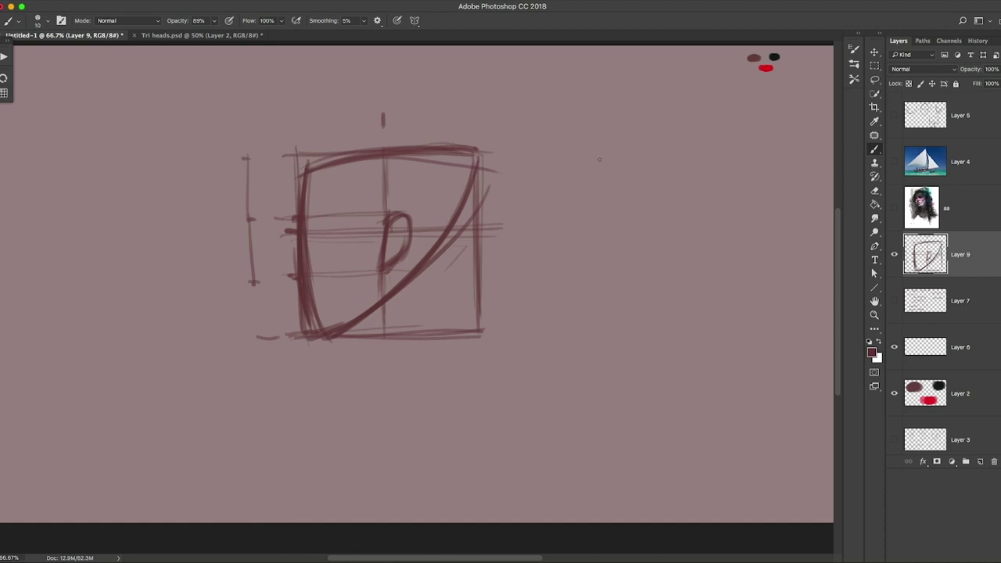
Sketch a small straight-sided box in perspective, seen from above, to the right of the boxed sail shape.
left_click_drag(594, 133, 596, 183)
mouse_move(590, 130)
left_mouse_down()
mouse_move(597, 190)
mouse_move(591, 129)
mouse_move(616, 142)
mouse_move(620, 119)
mouse_move(656, 122)
mouse_move(657, 178)
left_mouse_up()
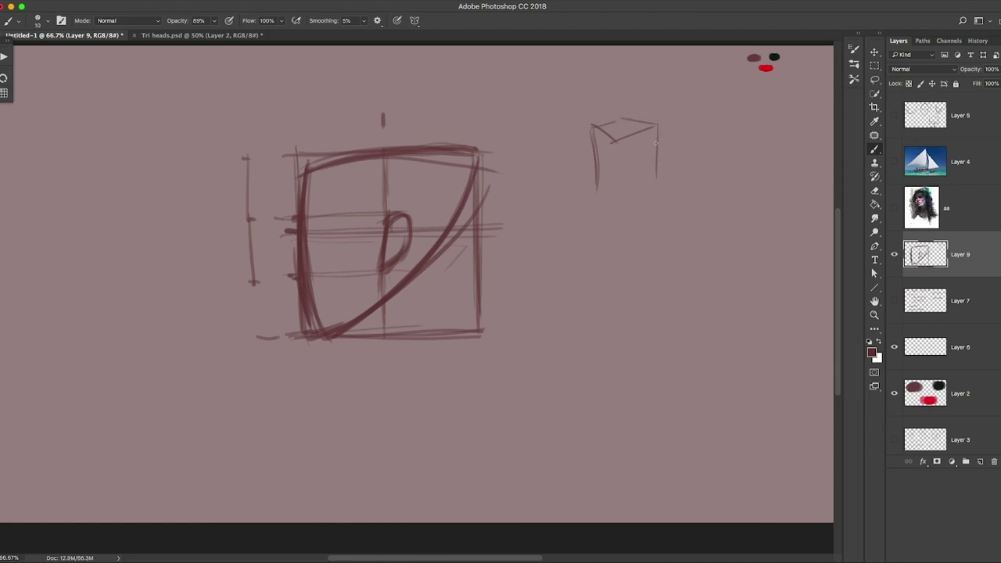
mouse_move(616, 144)
left_mouse_down()
mouse_move(619, 210)
mouse_move(647, 178)
mouse_move(613, 192)
left_mouse_up()
Sketch a second box with curved vertical edges beside the straight one and reinforce its top and side contours.
left_click_drag(695, 119, 700, 182)
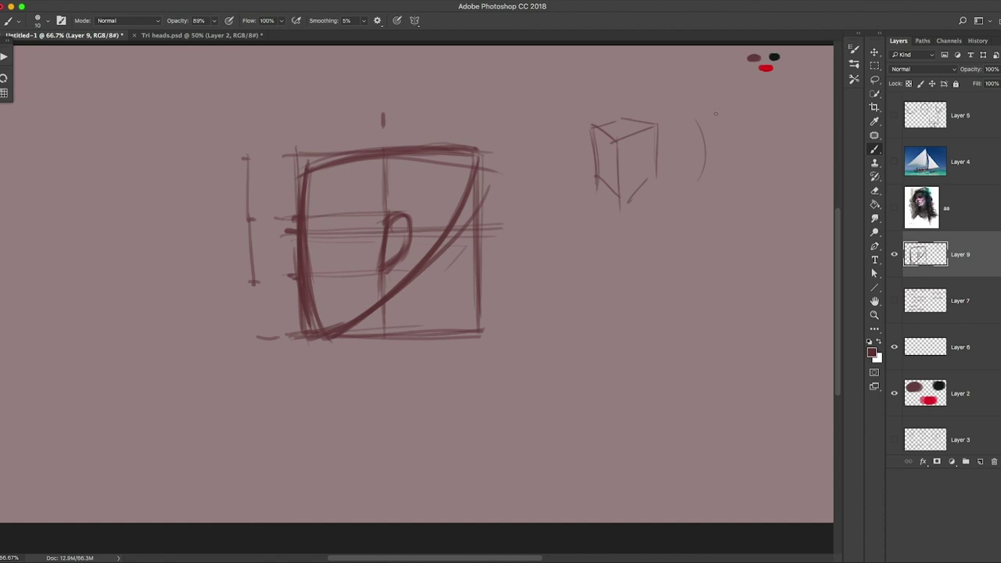
mouse_move(694, 122)
left_mouse_down()
mouse_move(720, 112)
mouse_move(771, 117)
mouse_move(741, 166)
left_mouse_up()
left_click_drag(740, 129, 728, 205)
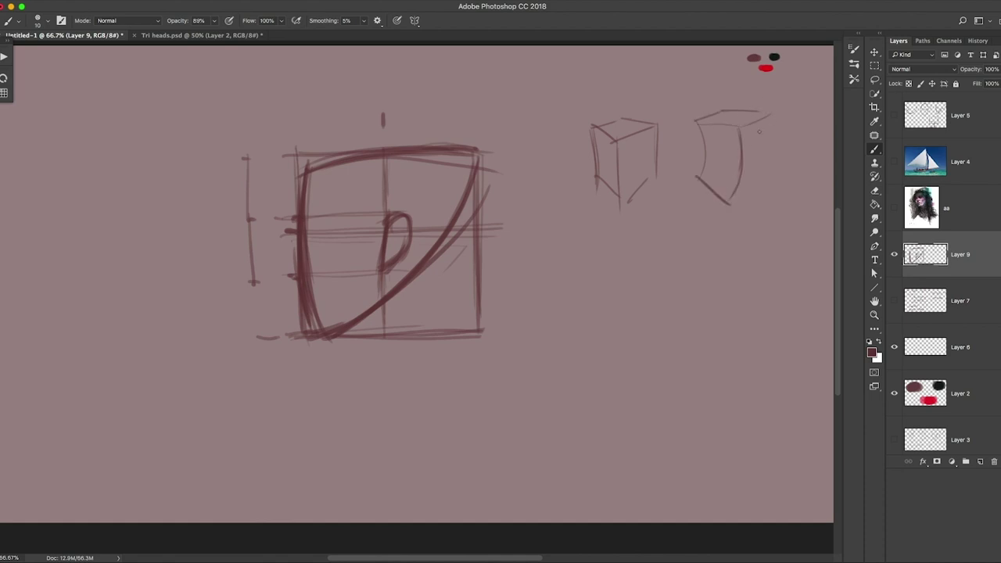
mouse_move(768, 120)
left_mouse_down()
mouse_move(764, 182)
mouse_move(730, 204)
left_mouse_up()
left_click_drag(701, 121, 702, 172)
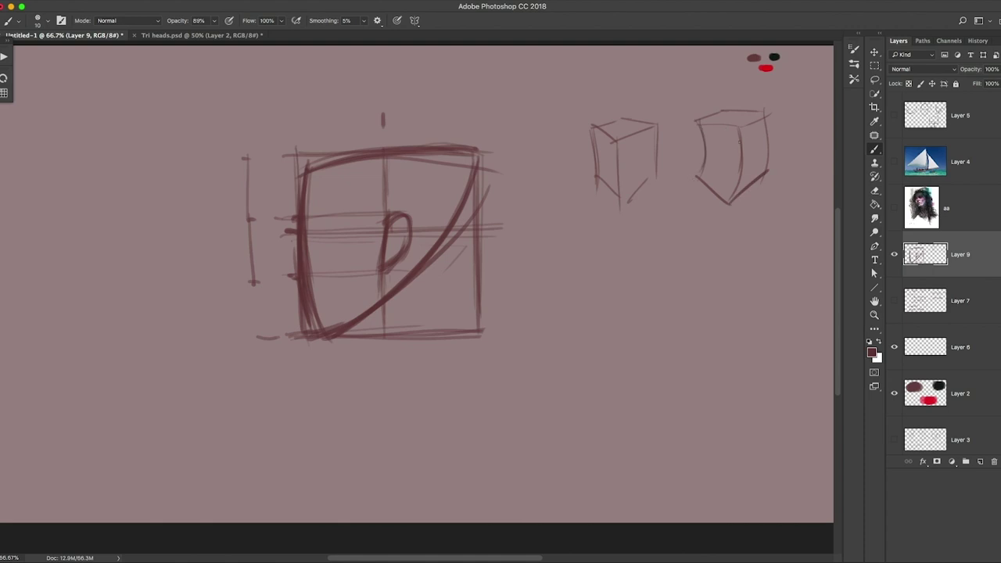
left_click_drag(741, 145, 732, 202)
left_click_drag(766, 117, 755, 161)
left_click_drag(739, 129, 763, 114)
mouse_move(705, 125)
left_mouse_down()
mouse_move(743, 123)
mouse_move(700, 133)
mouse_move(704, 169)
mouse_move(752, 110)
mouse_move(762, 165)
left_mouse_up()
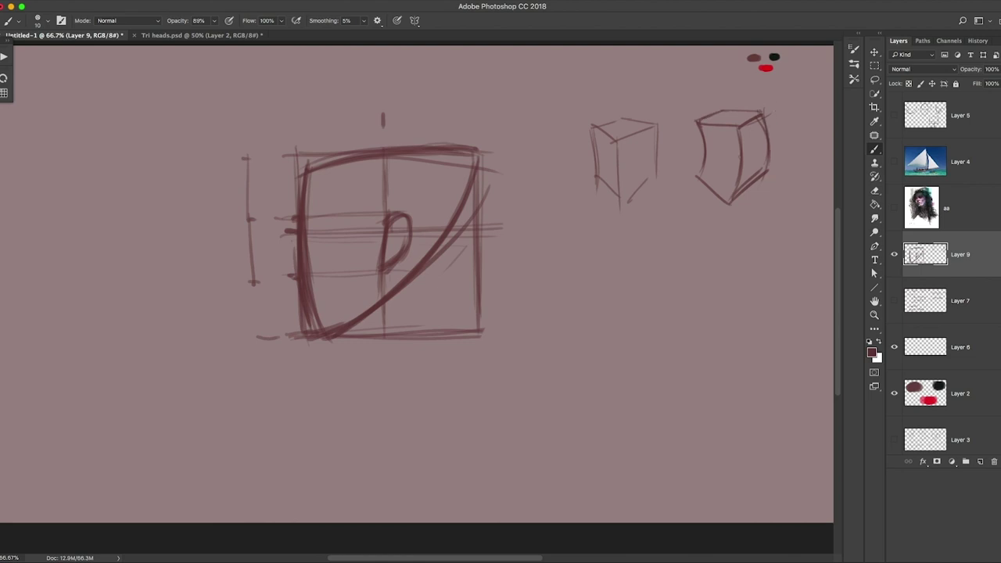
Draw a downward arrow above each of the two boxes and darken the curved box's front vertical edge.
mouse_move(612, 76)
left_mouse_down()
mouse_move(614, 109)
mouse_move(622, 95)
left_mouse_up()
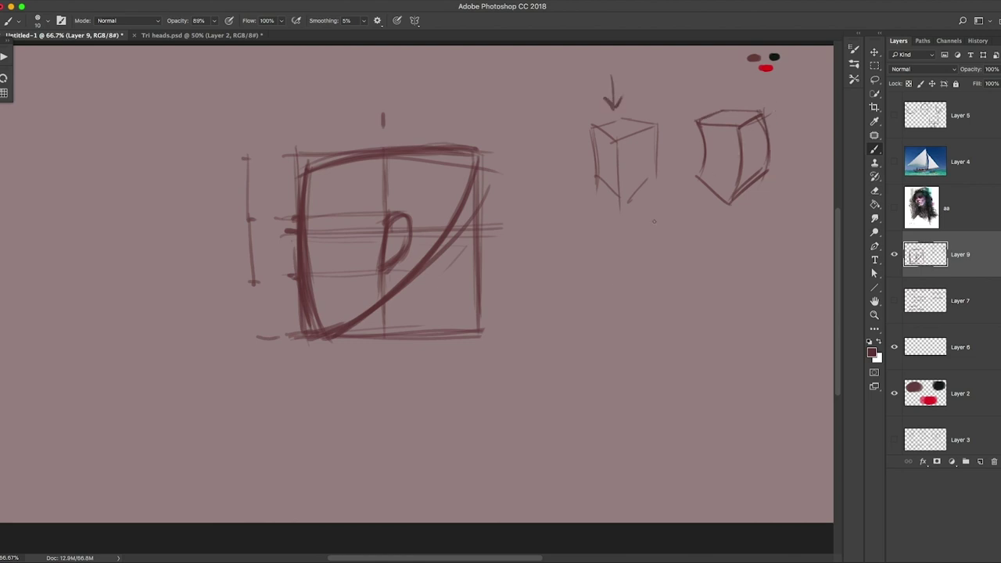
left_click_drag(710, 66, 715, 101)
left_click_drag(708, 90, 724, 89)
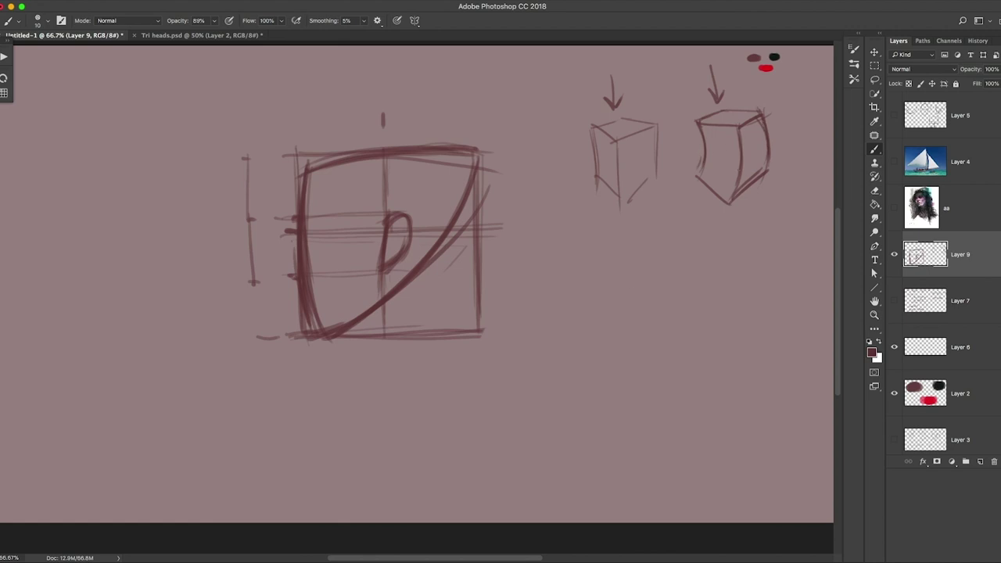
left_click_drag(738, 132, 737, 169)
Darken the large sail shape's vertical centre line, ear and lower corner, adding a parallel line beside the centre line.
left_click_drag(386, 241, 386, 260)
left_click_drag(379, 294, 322, 338)
left_click_drag(407, 220, 406, 250)
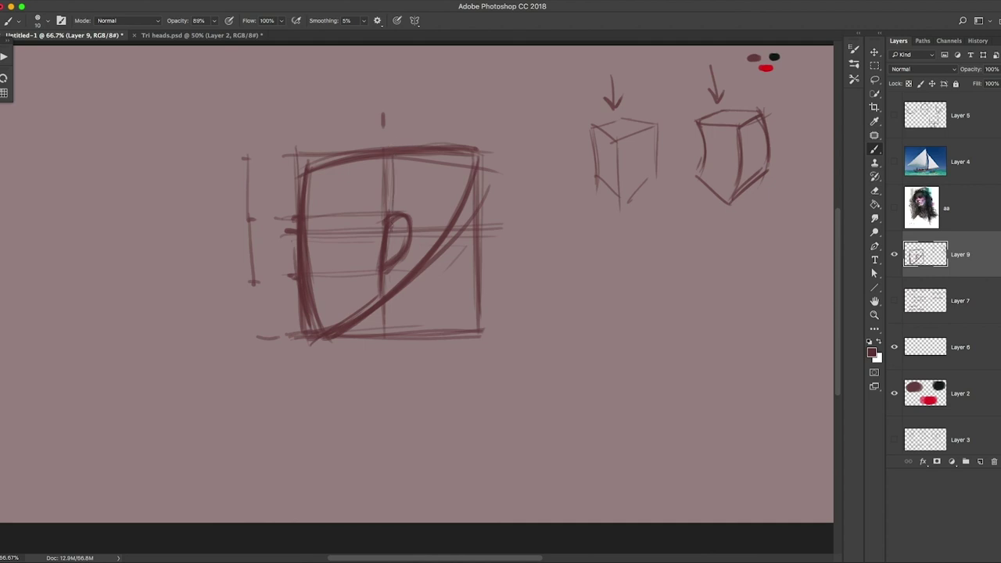
left_click_drag(385, 147, 381, 322)
Draw a narrow sail-shaped head with an ear labelled "thin" left of the large shape, and mark a small arrow above the large ear.
mouse_move(115, 254)
left_mouse_down()
mouse_move(108, 171)
mouse_move(166, 161)
left_mouse_up()
mouse_move(104, 172)
left_mouse_down()
mouse_move(165, 181)
mouse_move(119, 268)
left_mouse_up()
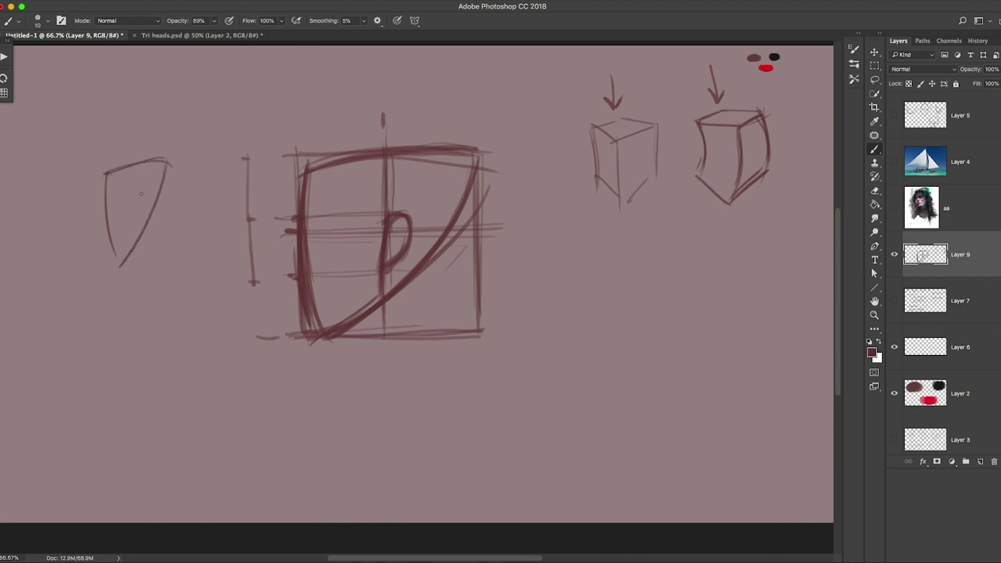
left_click_drag(140, 194, 146, 205)
mouse_move(117, 112)
left_mouse_down()
mouse_move(117, 146)
mouse_move(125, 129)
left_mouse_up()
mouse_move(123, 111)
left_mouse_down()
mouse_move(132, 140)
mouse_move(153, 136)
left_mouse_up()
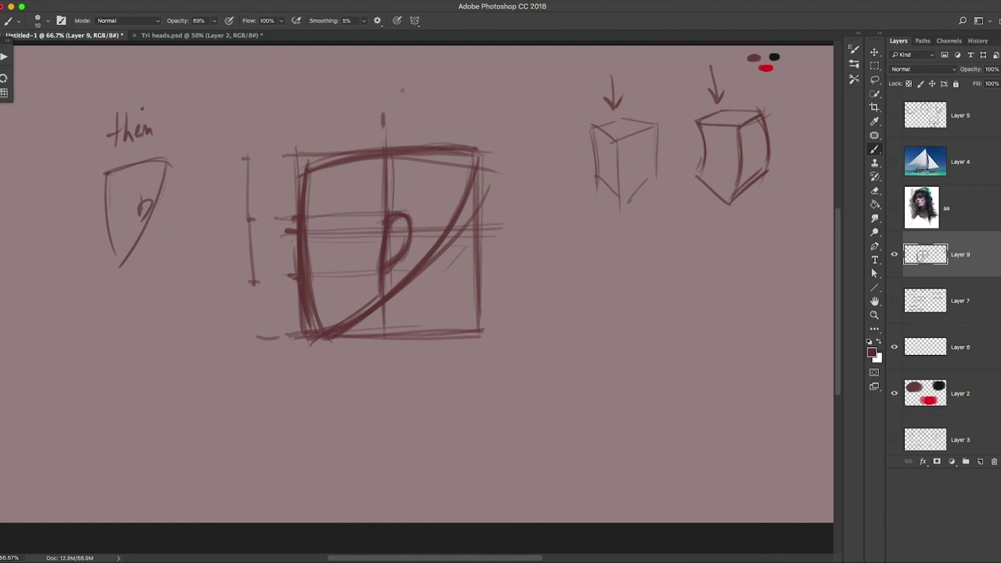
left_click_drag(412, 194, 419, 207)
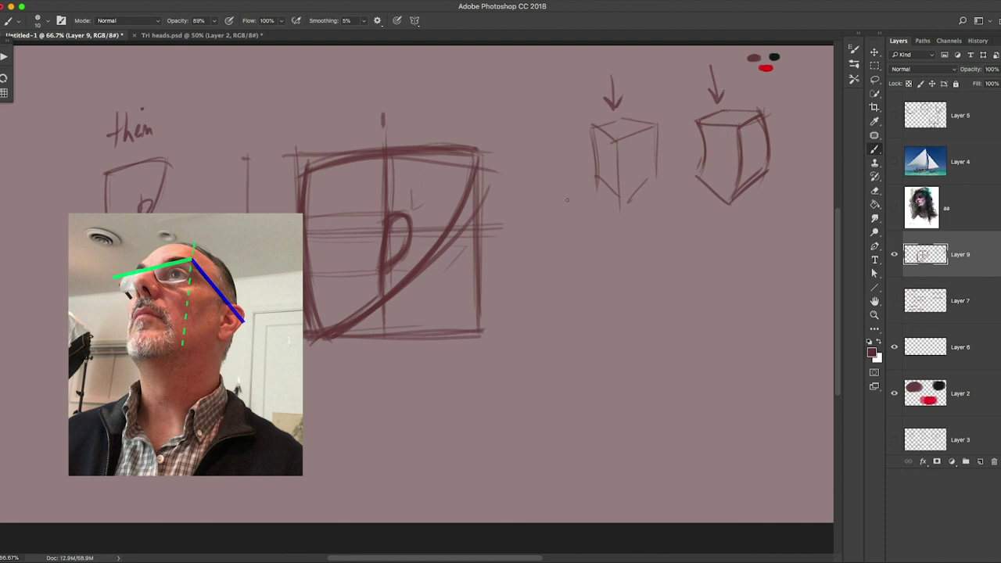
Sketch a box seen from below under the straight-sided box, with a band around its upper part and a darkened lower front edge.
mouse_move(581, 247)
left_mouse_down()
mouse_move(574, 306)
mouse_move(633, 322)
left_mouse_up()
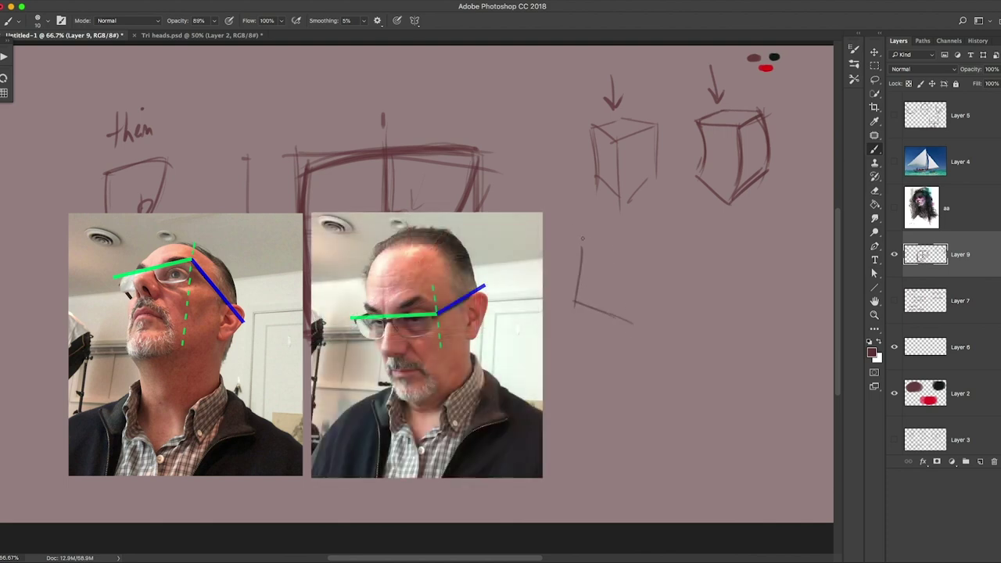
mouse_move(583, 242)
left_mouse_down()
mouse_move(618, 235)
mouse_move(618, 327)
left_mouse_up()
mouse_move(624, 247)
left_mouse_down()
mouse_move(623, 298)
mouse_move(652, 263)
mouse_move(650, 343)
left_mouse_up()
left_click_drag(651, 269, 650, 316)
left_click_drag(575, 301, 652, 347)
left_click_drag(617, 310, 650, 344)
mouse_move(578, 263)
left_mouse_down()
mouse_move(630, 261)
mouse_move(651, 288)
left_mouse_up()
left_click_drag(627, 263, 643, 272)
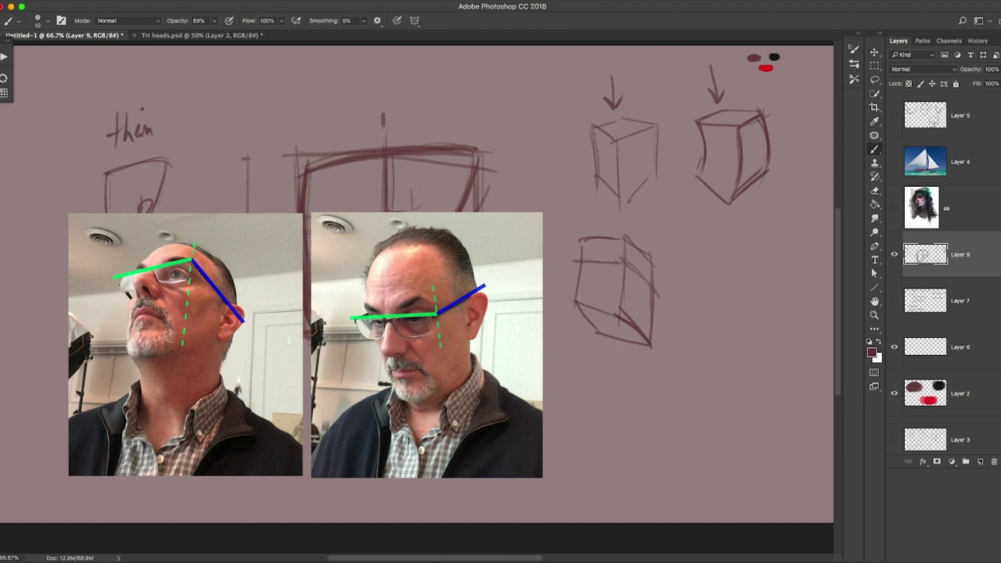
mouse_move(583, 261)
left_mouse_down()
mouse_move(613, 259)
mouse_move(648, 281)
left_mouse_up()
left_click_drag(623, 239, 619, 304)
left_click_drag(574, 301, 609, 304)
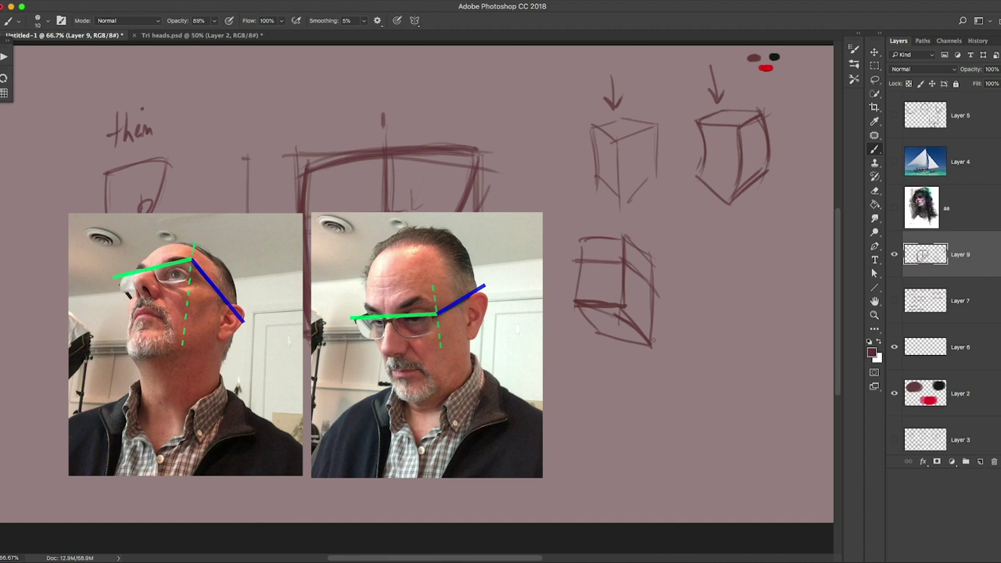
Sketch a banded box seen from above next to it, with a downward arrow beside it and an upward arrow beside the other box.
mouse_move(692, 286)
left_mouse_down()
mouse_move(721, 264)
mouse_move(709, 360)
left_mouse_up()
mouse_move(694, 287)
left_mouse_down()
mouse_move(732, 294)
mouse_move(757, 262)
mouse_move(732, 294)
mouse_move(763, 337)
left_mouse_up()
mouse_move(732, 291)
left_mouse_down()
mouse_move(736, 371)
mouse_move(764, 320)
left_mouse_up()
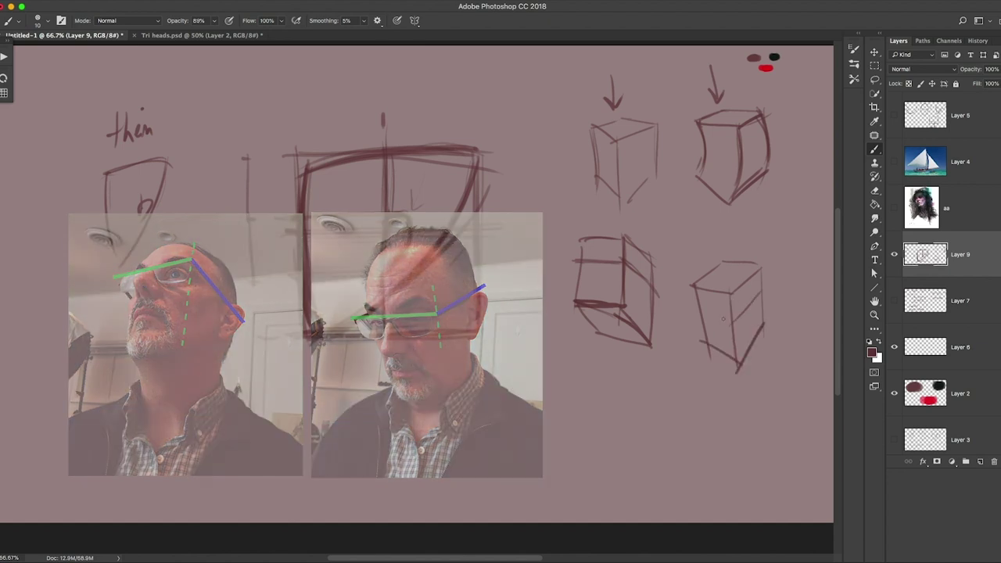
mouse_move(780, 227)
left_mouse_down()
mouse_move(780, 277)
mouse_move(793, 264)
left_mouse_up()
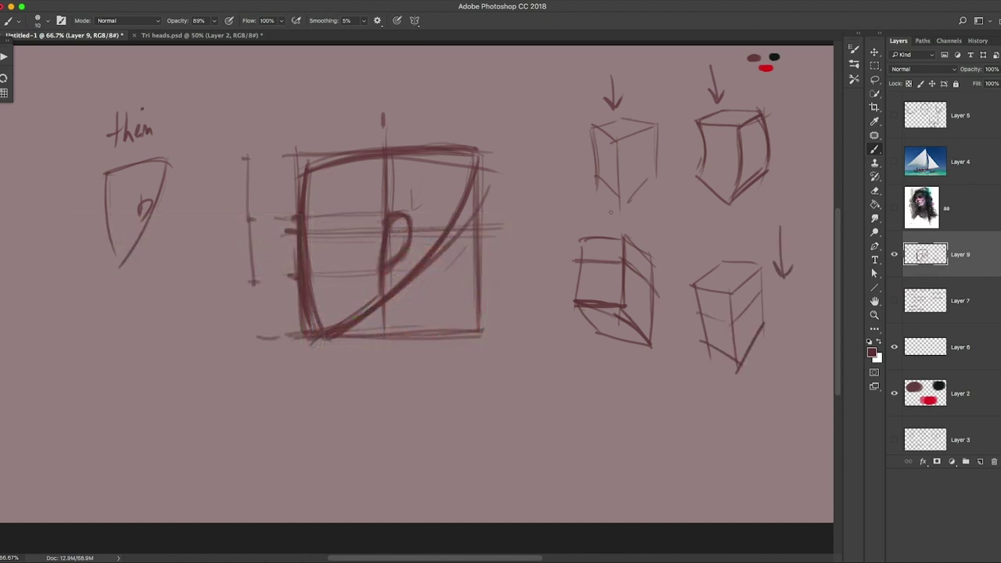
left_click_drag(557, 272, 559, 221)
left_click_drag(552, 234, 620, 260)
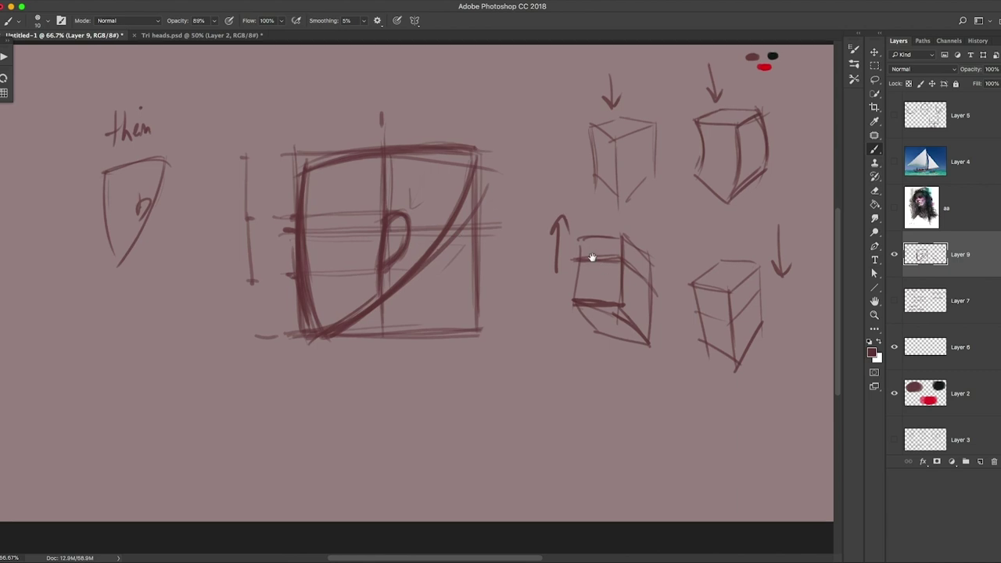
Select the four box sketches with their arrows using the Lasso, delete them and clear the selection.
left_click_drag(587, 257, 536, 242)
key("l")
mouse_move(746, 131)
left_mouse_down()
mouse_move(501, 85)
mouse_move(738, 159)
mouse_move(743, 123)
left_mouse_up()
key("Delete")
key("ctrl+d")
Sketch a new wide sail shape with the Brush to the right of the boxed one and place an ear high inside it.
key("b")
left_click_drag(535, 150, 533, 306)
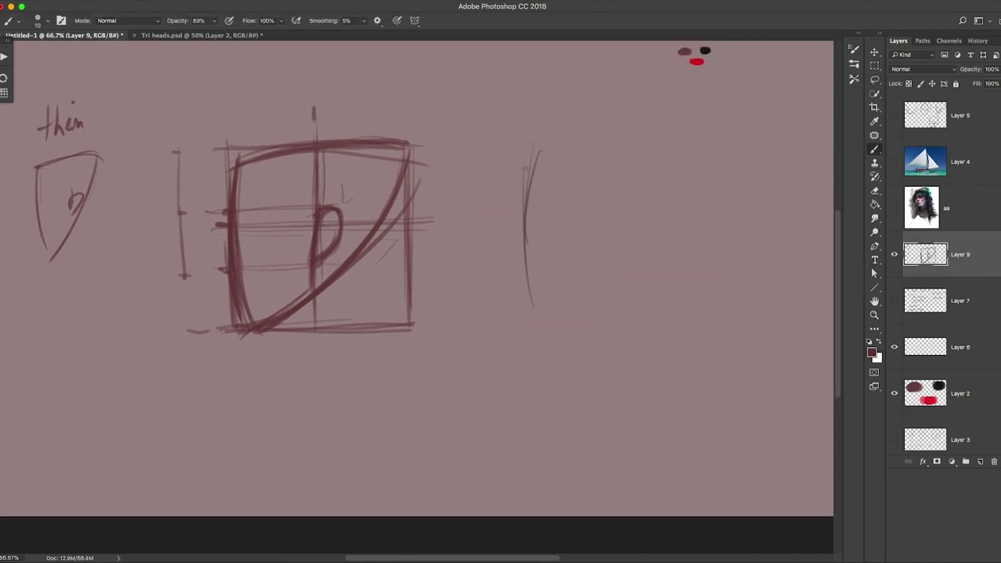
mouse_move(515, 164)
left_mouse_down()
mouse_move(586, 149)
mouse_move(687, 153)
left_mouse_up()
mouse_move(547, 147)
left_mouse_down()
mouse_move(687, 153)
mouse_move(624, 281)
left_mouse_up()
left_click_drag(689, 165, 587, 285)
left_click_drag(704, 150, 619, 266)
left_click_drag(537, 321, 621, 262)
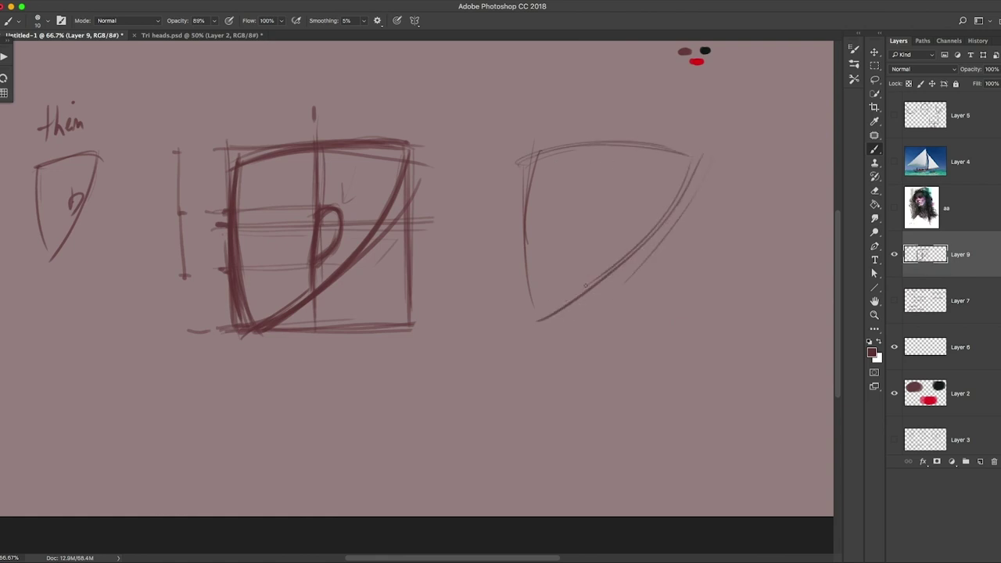
left_click_drag(562, 295, 665, 224)
mouse_move(522, 170)
left_mouse_down()
mouse_move(537, 328)
mouse_move(539, 313)
mouse_move(629, 261)
left_mouse_up()
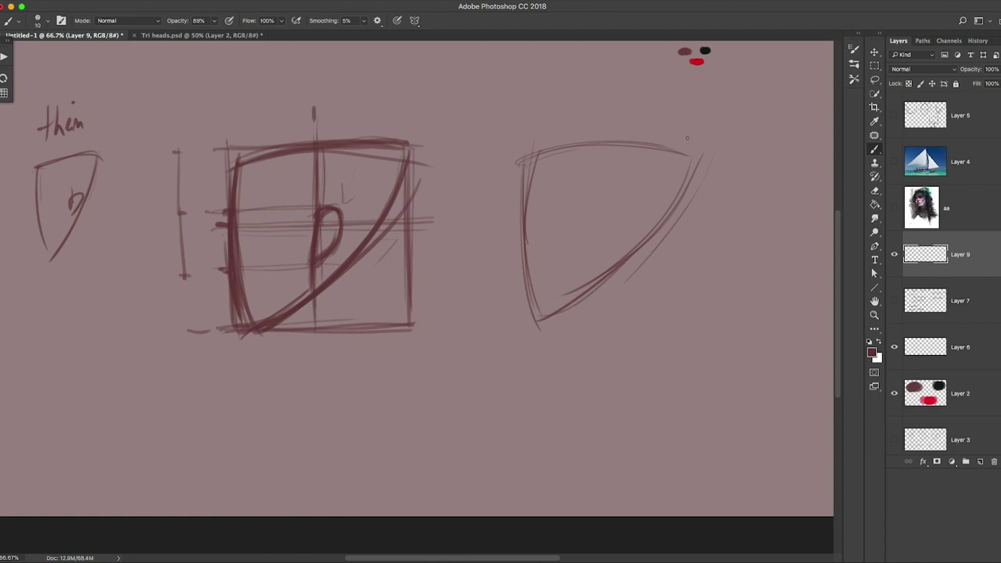
left_click_drag(560, 311, 684, 178)
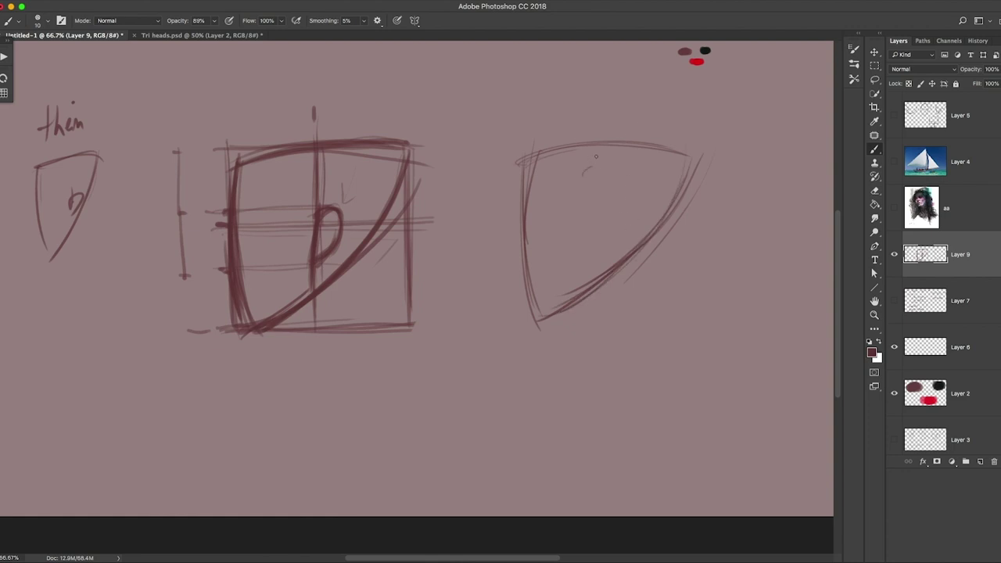
mouse_move(575, 177)
left_mouse_down()
mouse_move(591, 168)
mouse_move(575, 206)
left_mouse_up()
left_click_drag(589, 166, 599, 182)
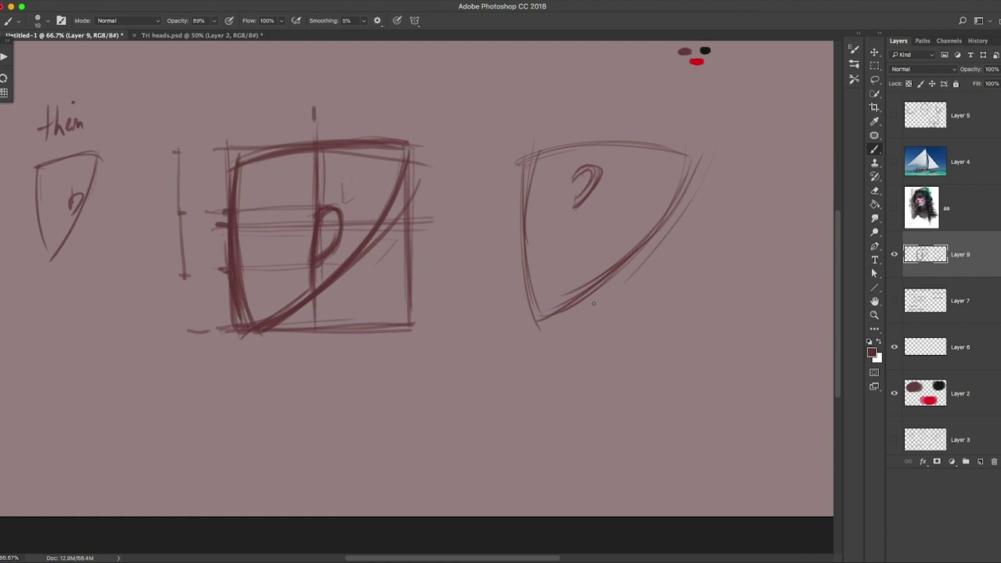
key("super+Tab")
key("f")
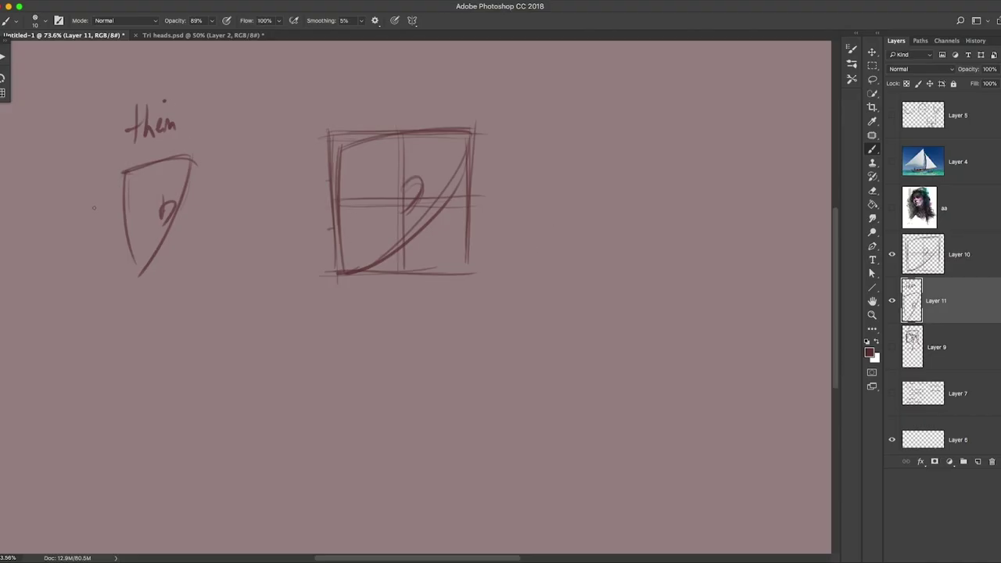
Enclose the "thin" head in a loose open oval and sketch the eye, nose and face profile on its front edge.
left_click_drag(168, 65, 218, 235)
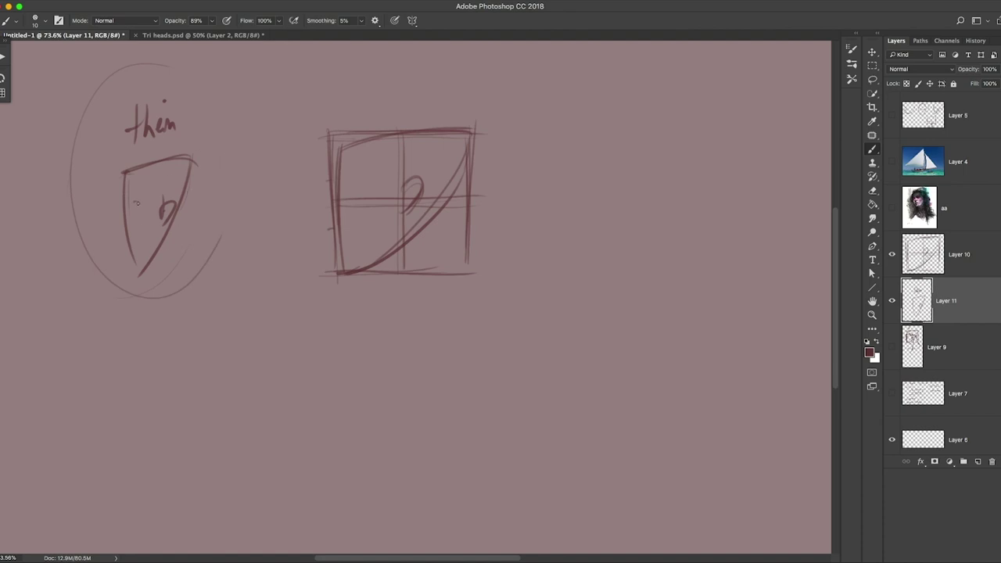
mouse_move(143, 208)
left_mouse_down()
mouse_move(115, 230)
mouse_move(130, 267)
mouse_move(147, 259)
left_mouse_up()
mouse_move(122, 186)
left_mouse_down()
mouse_move(119, 207)
mouse_move(167, 217)
left_mouse_up()
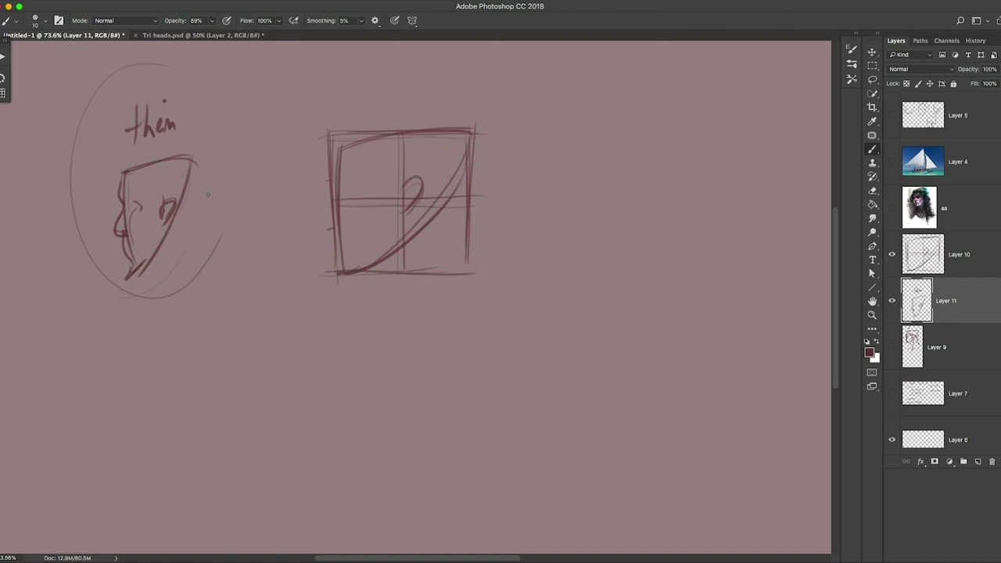
Darken the boxed head's ear, draw a diagonal from the forehead corner to it, and strengthen the vertical line in front of it.
mouse_move(403, 201)
left_mouse_down()
mouse_move(403, 180)
mouse_move(424, 191)
mouse_move(407, 211)
left_mouse_up()
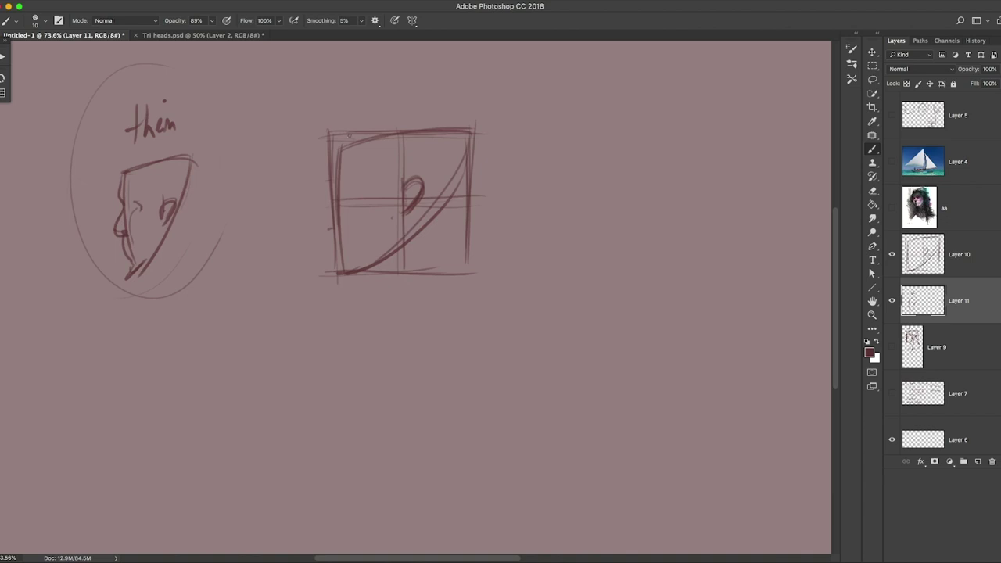
mouse_move(338, 141)
left_mouse_down()
mouse_move(395, 181)
mouse_move(385, 173)
left_mouse_up()
mouse_move(336, 135)
left_mouse_down()
mouse_move(394, 174)
mouse_move(388, 168)
left_mouse_up()
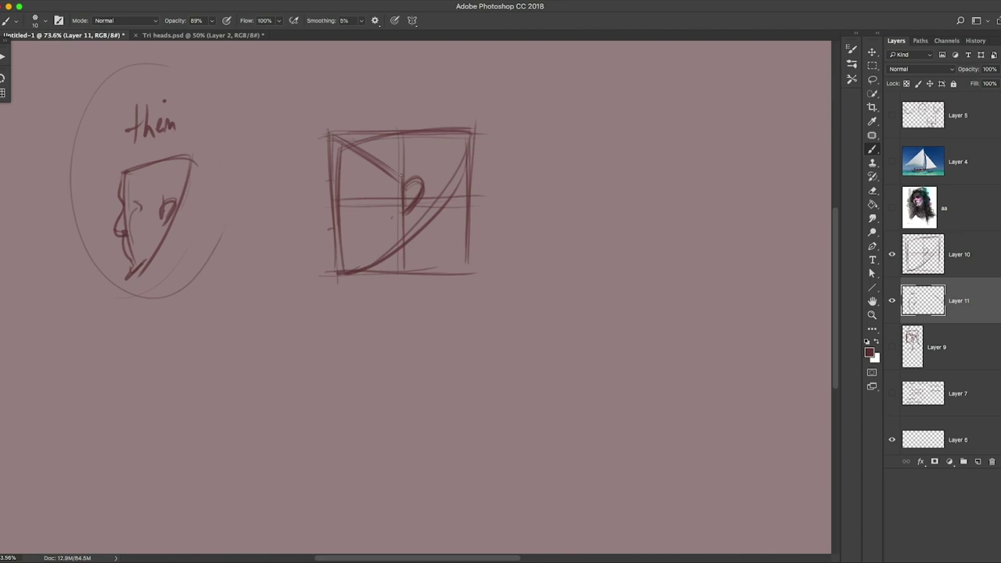
left_click_drag(400, 176, 403, 210)
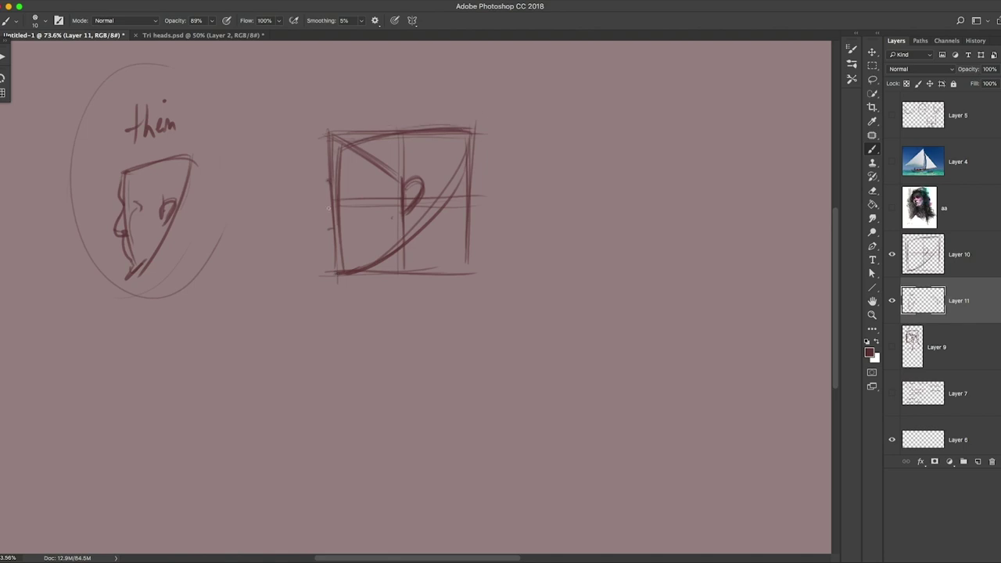
Sketch the nose, lips and chin profile on the boxed head's front edge with a side-view eye and brow.
mouse_move(328, 190)
left_mouse_down()
mouse_move(320, 217)
mouse_move(338, 261)
left_mouse_up()
left_click_drag(353, 187, 343, 240)
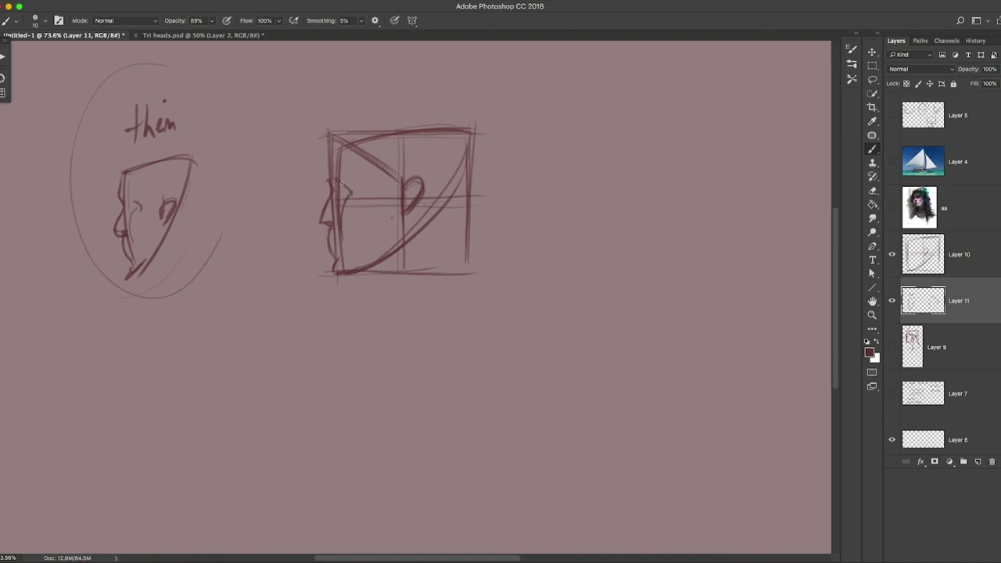
mouse_move(341, 183)
left_mouse_down()
mouse_move(333, 200)
mouse_move(332, 182)
mouse_move(354, 171)
left_mouse_up()
Draw a stepped hairline from the forehead to the ear of the boxed head, then darken the eyebrow, ear and jaw line.
mouse_move(334, 135)
left_mouse_down()
mouse_move(387, 191)
mouse_move(402, 178)
mouse_move(377, 191)
left_mouse_up()
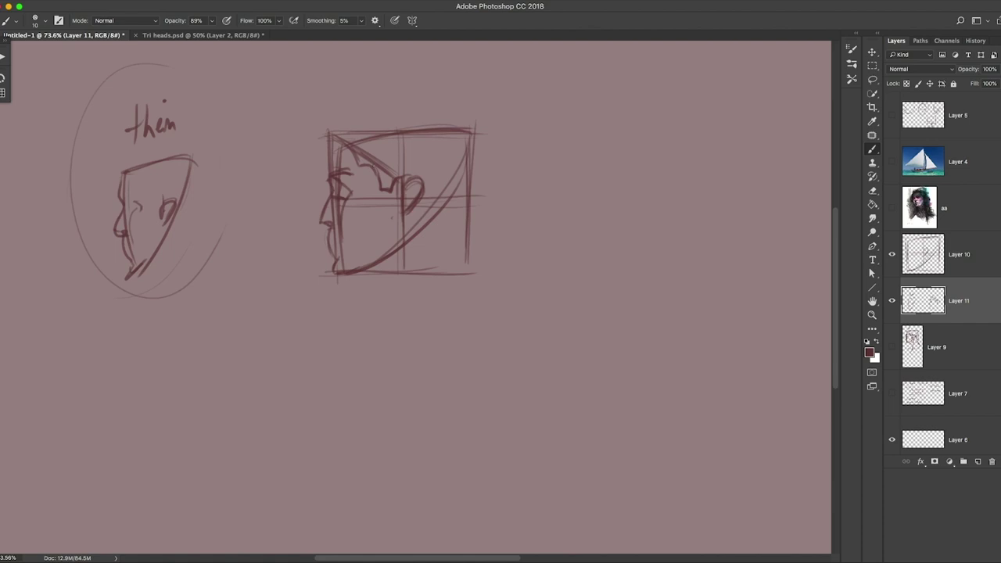
mouse_move(355, 155)
left_mouse_down()
mouse_move(363, 164)
mouse_move(343, 138)
mouse_move(369, 167)
left_mouse_up()
left_click_drag(329, 174, 352, 169)
left_click_drag(402, 186, 414, 178)
left_click_drag(334, 173, 336, 165)
left_click_drag(331, 178, 337, 172)
left_click_drag(374, 168, 380, 189)
left_click_drag(402, 212, 402, 241)
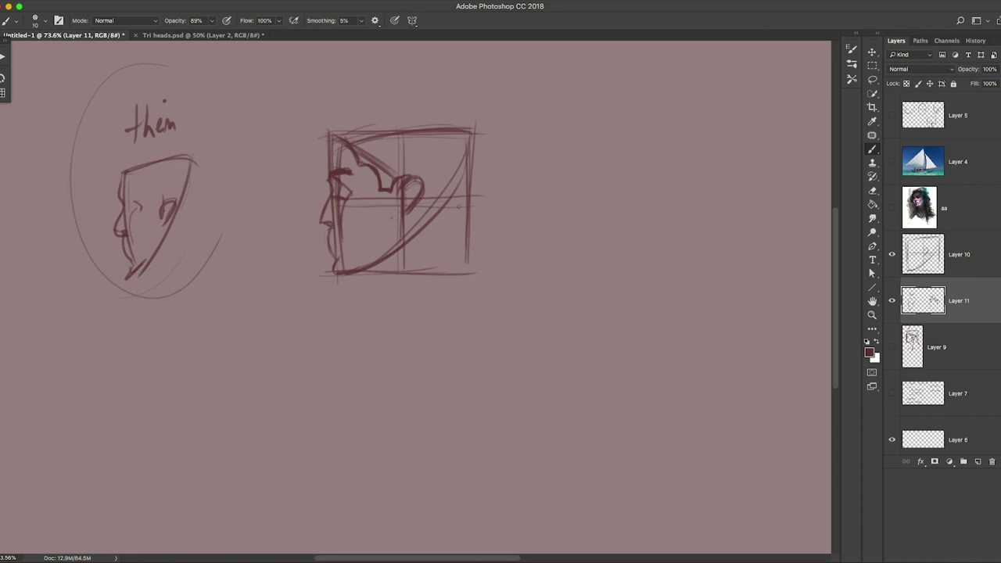
Draw curved back and front neck lines slanting down from the boxed head's skull and jaw.
left_click_drag(458, 208, 466, 157)
mouse_move(458, 225)
left_mouse_down()
mouse_move(466, 172)
mouse_move(481, 278)
left_mouse_up()
left_click_drag(457, 183, 486, 285)
left_click_drag(372, 276, 416, 312)
mouse_move(364, 274)
left_mouse_down()
mouse_move(414, 317)
mouse_move(426, 344)
left_mouse_up()
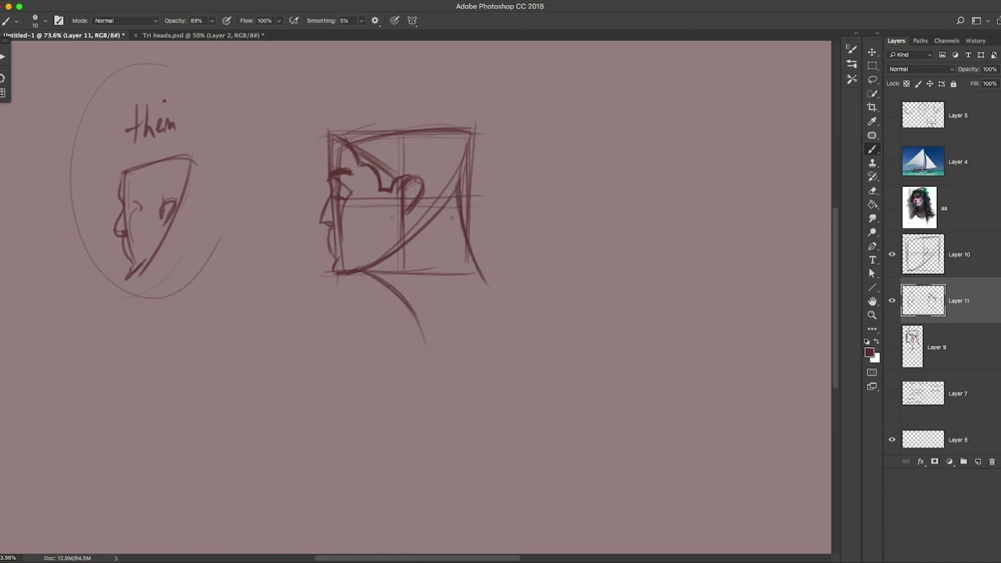
left_click_drag(463, 211, 485, 282)
mouse_move(359, 269)
left_mouse_down()
mouse_move(422, 328)
mouse_move(425, 349)
left_mouse_up()
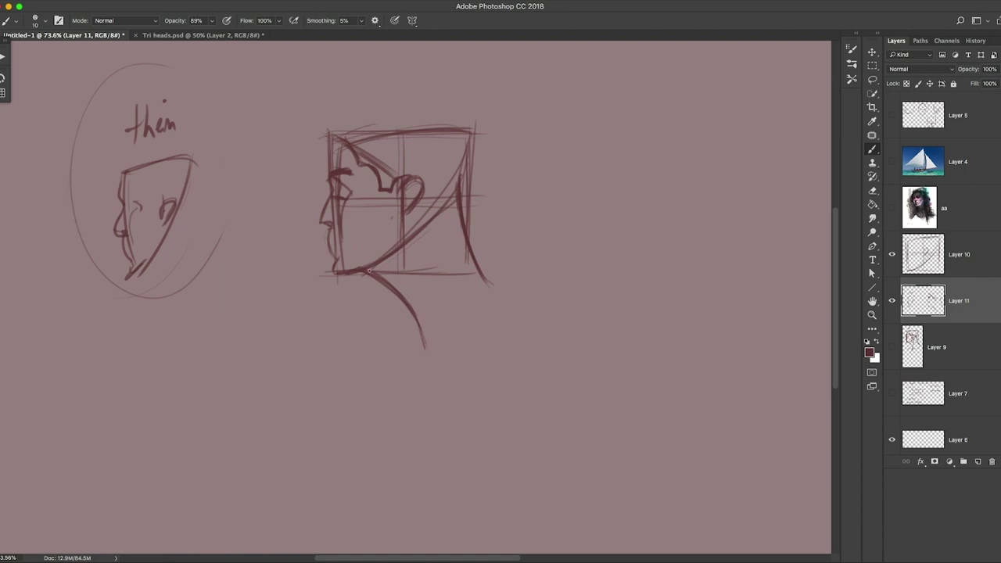
Close the base of the boxed head's neck with a slanted line and fill the neck with diagonal hatching.
left_click_drag(424, 346, 486, 286)
left_click_drag(426, 338, 480, 288)
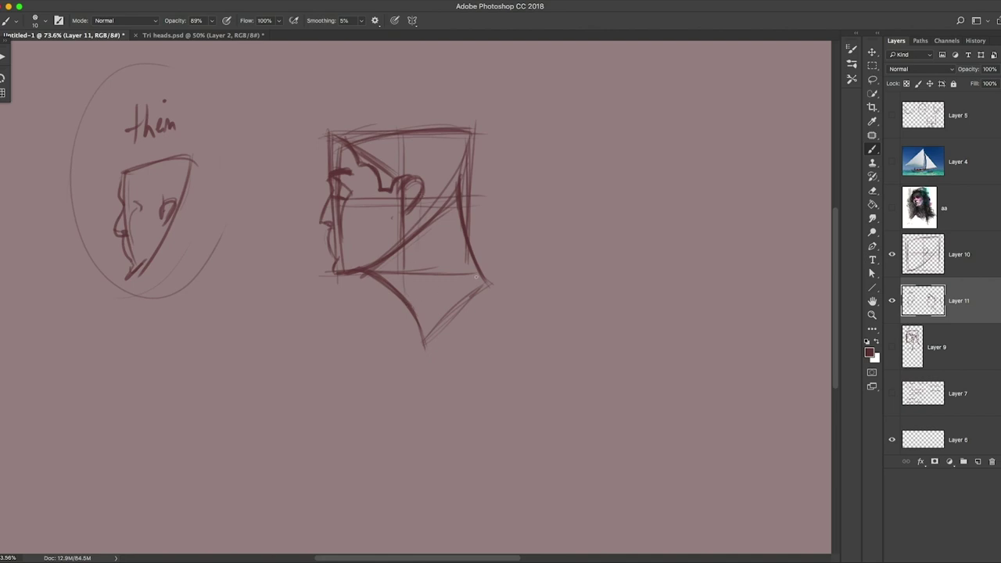
left_click_drag(464, 192, 497, 310)
mouse_move(458, 224)
left_mouse_down()
mouse_move(380, 274)
mouse_move(420, 276)
mouse_move(436, 295)
left_mouse_up()
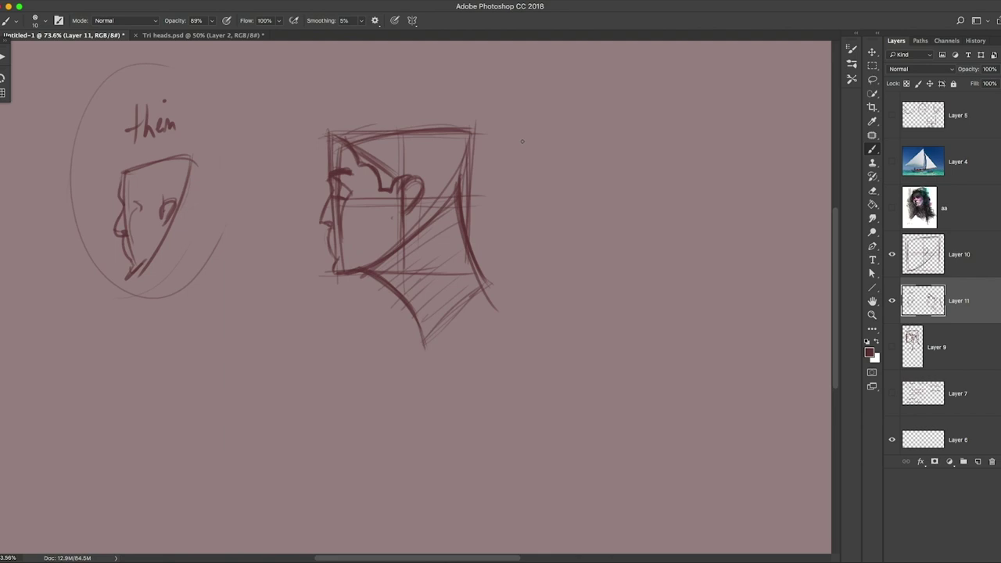
Sketch a second sail shape below the boxed head and add an ear, eye, nose and chin profile.
left_click_drag(243, 336, 250, 436)
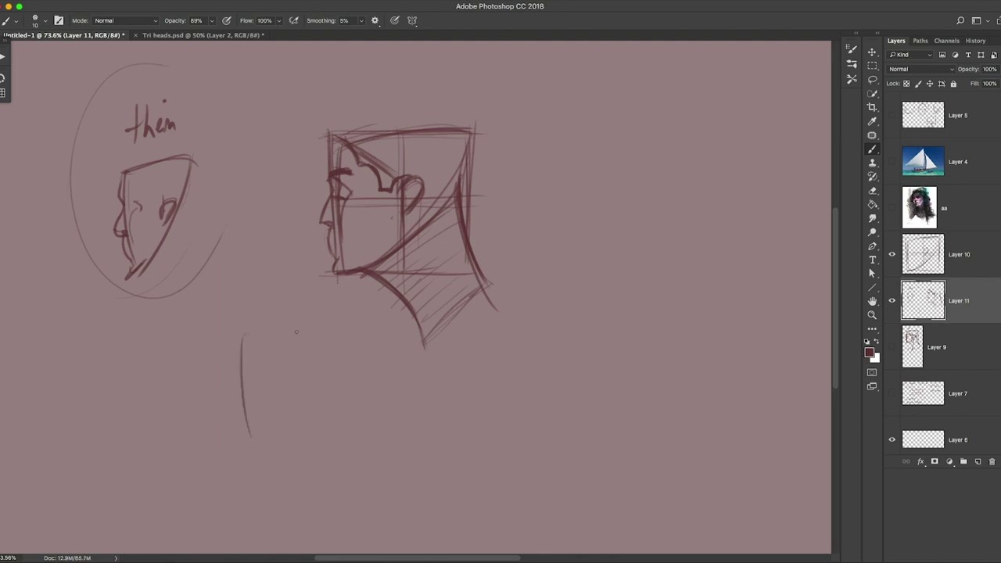
mouse_move(238, 342)
left_mouse_down()
mouse_move(351, 319)
mouse_move(266, 438)
left_mouse_up()
mouse_move(359, 338)
left_mouse_down()
mouse_move(258, 460)
mouse_move(247, 451)
left_mouse_up()
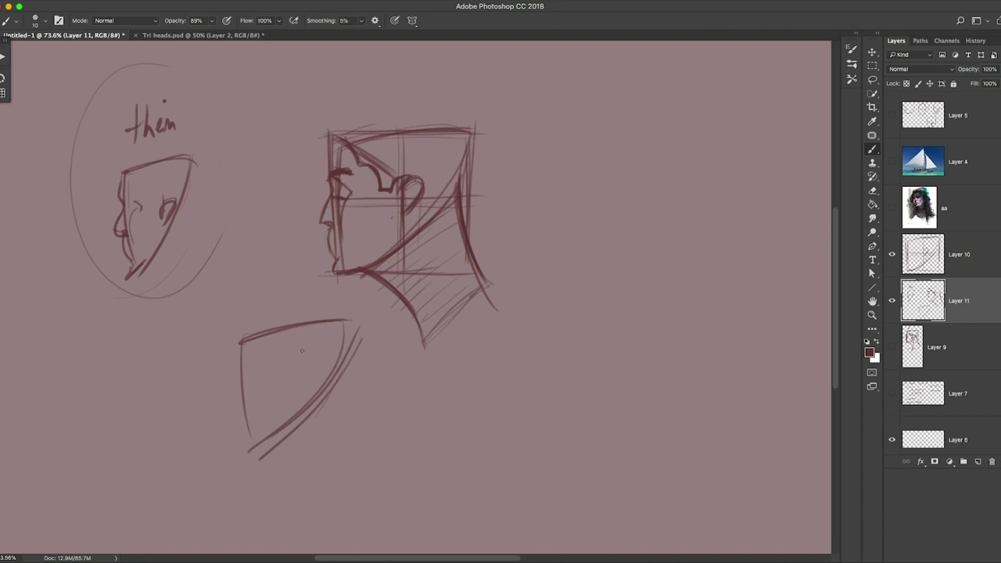
left_click_drag(289, 365, 287, 396)
mouse_move(236, 371)
left_mouse_down()
mouse_move(233, 405)
mouse_move(250, 447)
left_mouse_up()
left_click_drag(240, 350, 235, 374)
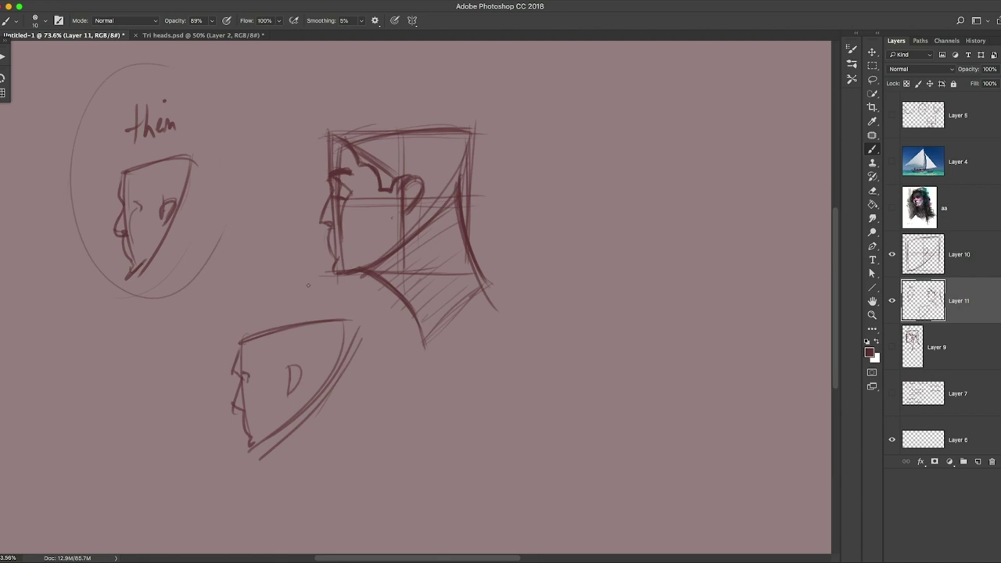
Round the top of the lower sail head and add a forward-slanting neck and a jaw line below the ear.
mouse_move(239, 337)
left_mouse_down()
mouse_move(234, 363)
mouse_move(261, 329)
mouse_move(344, 318)
mouse_move(335, 362)
left_mouse_up()
mouse_move(336, 422)
left_mouse_down()
mouse_move(337, 385)
mouse_move(346, 441)
left_mouse_up()
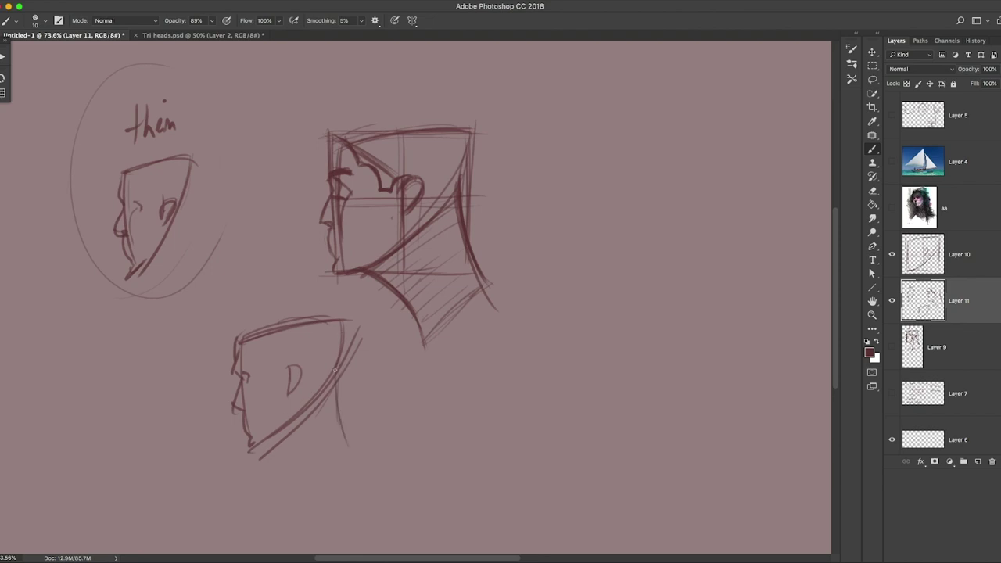
mouse_move(332, 367)
left_mouse_down()
mouse_move(338, 431)
mouse_move(356, 461)
left_mouse_up()
mouse_move(314, 497)
left_mouse_down()
mouse_move(272, 436)
mouse_move(247, 453)
mouse_move(264, 449)
left_mouse_up()
mouse_move(287, 377)
left_mouse_down()
mouse_move(290, 416)
mouse_move(262, 444)
left_mouse_up()
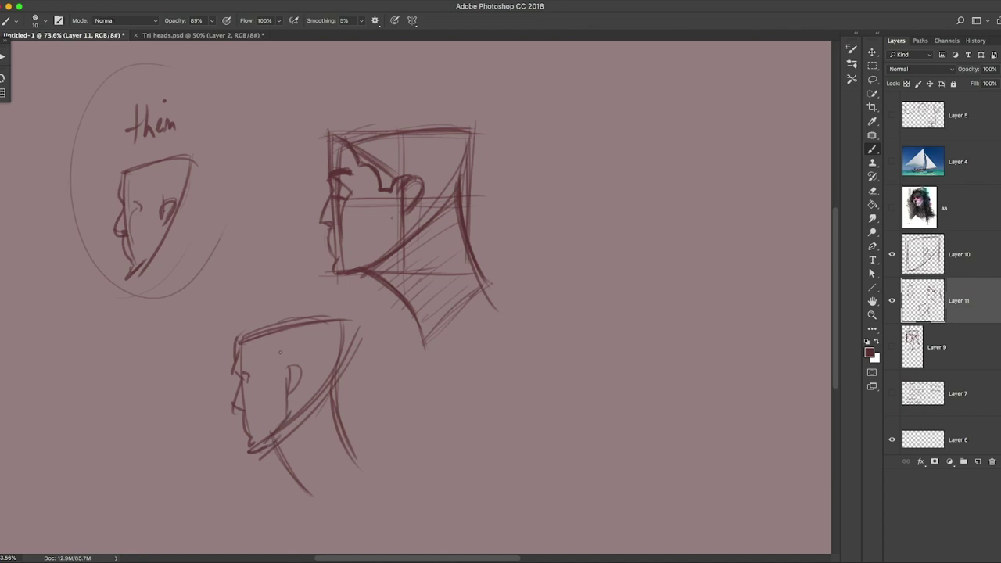
Add a hairline to the lower sail head and strengthen its neck lines and rounded back of the skull.
mouse_move(248, 343)
left_mouse_down()
mouse_move(272, 354)
mouse_move(270, 370)
mouse_move(283, 375)
left_mouse_up()
left_click_drag(274, 437, 296, 477)
left_click_drag(331, 380, 356, 465)
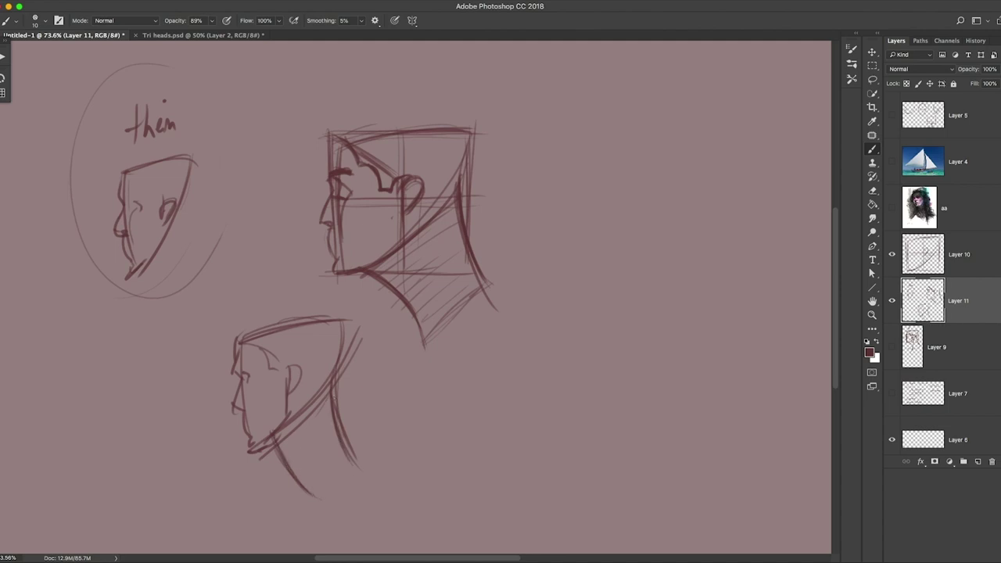
left_click_drag(328, 383, 366, 462)
mouse_move(330, 325)
left_mouse_down()
mouse_move(336, 363)
mouse_move(318, 360)
left_mouse_up()
Draw the long neck muscle on the lower head, running from behind the ear to the base of the neck.
left_click_drag(305, 420, 324, 469)
left_click_drag(305, 422, 347, 499)
left_click_drag(302, 427, 344, 492)
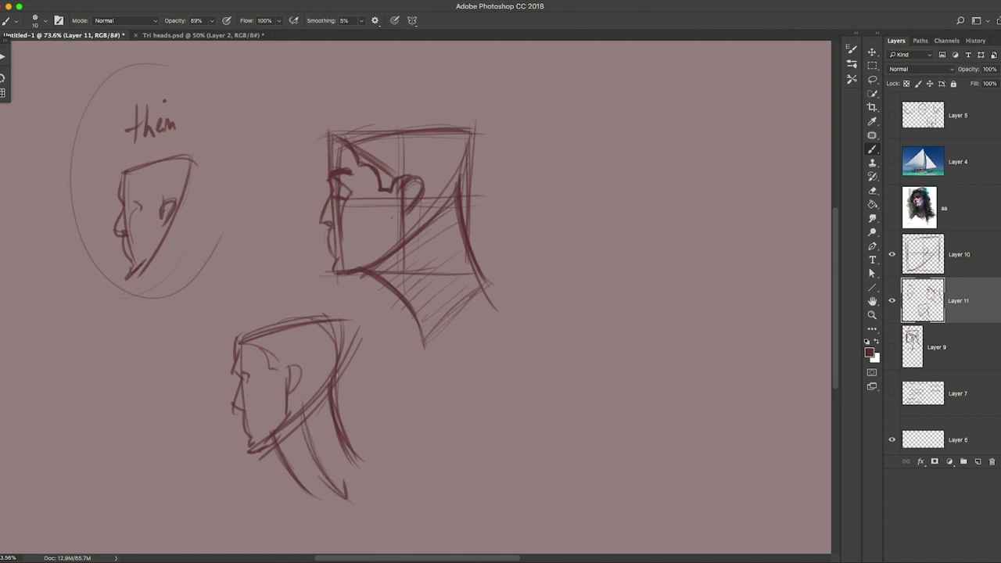
Sketch an oval head on a straight vertical neck beside the lower sail head as a stiff-neck comparison.
left_click_drag(161, 318, 177, 389)
left_click_drag(157, 336, 184, 394)
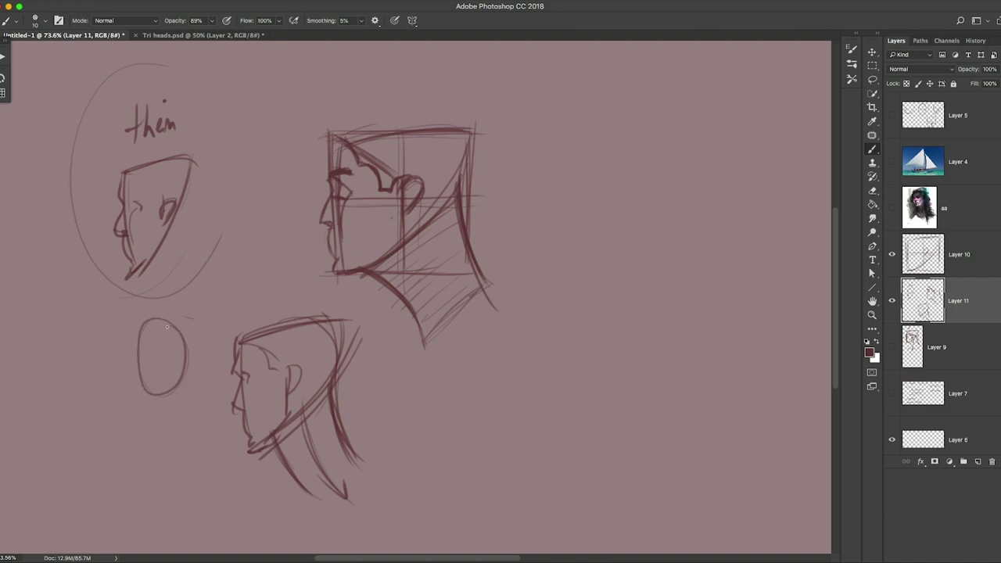
mouse_move(168, 314)
left_mouse_down()
mouse_move(131, 362)
mouse_move(182, 394)
mouse_move(133, 333)
left_mouse_up()
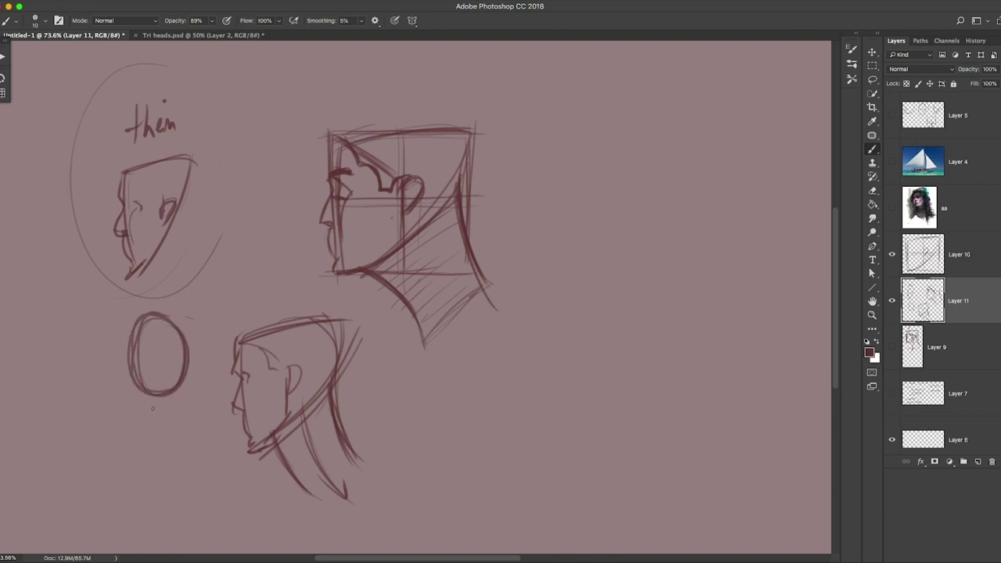
mouse_move(154, 392)
left_mouse_down()
mouse_move(154, 459)
mouse_move(173, 447)
mouse_move(178, 474)
mouse_move(183, 462)
left_mouse_up()
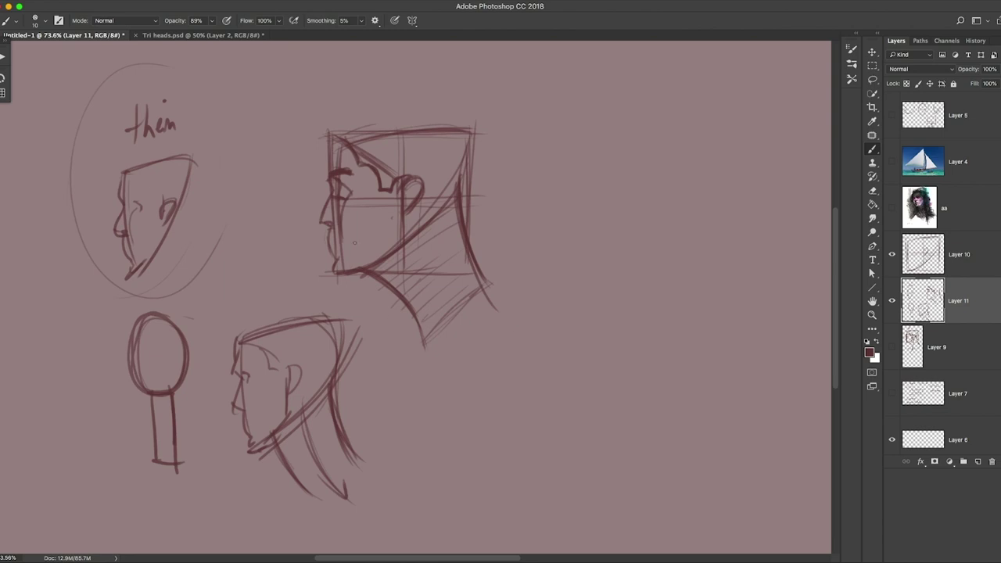
Sketch a small sail head with a straight vertical neck below the boxed head, and retrace the neck of the lower profile head.
mouse_move(429, 358)
left_mouse_down()
mouse_move(424, 432)
mouse_move(469, 349)
mouse_move(506, 353)
mouse_move(466, 405)
mouse_move(423, 430)
left_mouse_up()
left_click_drag(484, 384, 481, 468)
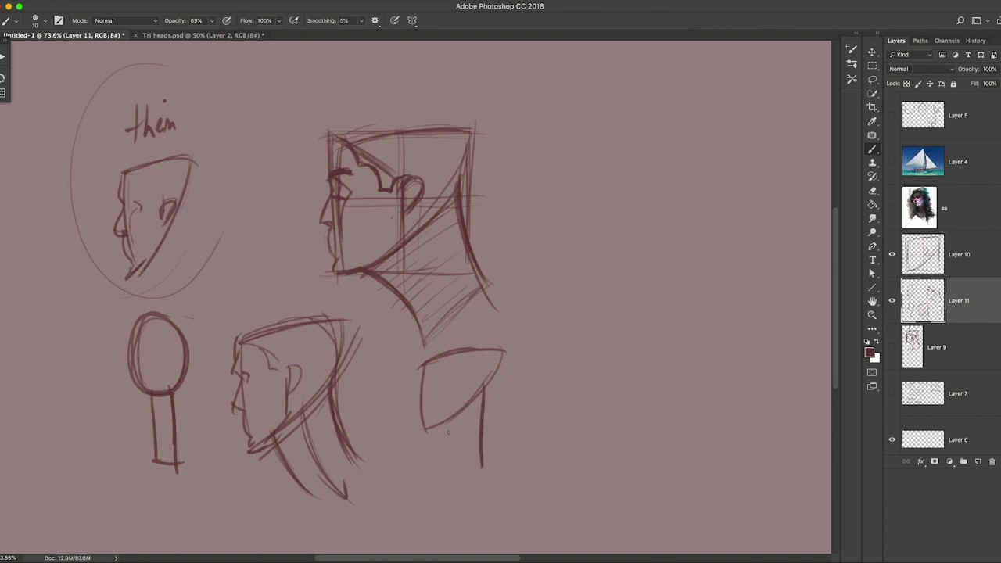
left_click_drag(446, 420, 446, 485)
left_click_drag(481, 394, 478, 462)
left_click_drag(497, 382, 430, 430)
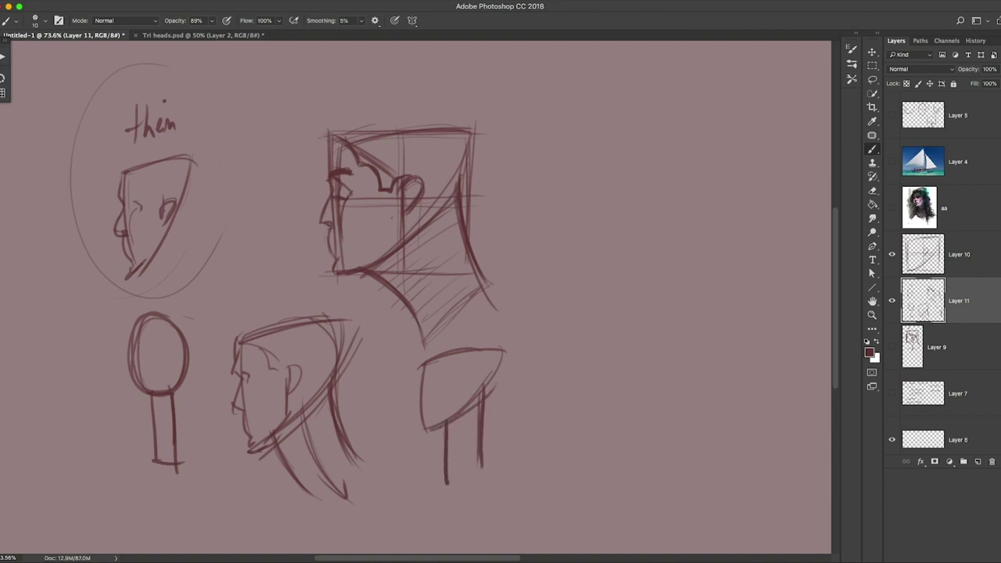
mouse_move(424, 349)
left_mouse_down()
mouse_move(430, 439)
mouse_move(497, 351)
left_mouse_up()
left_click_drag(334, 409, 344, 434)
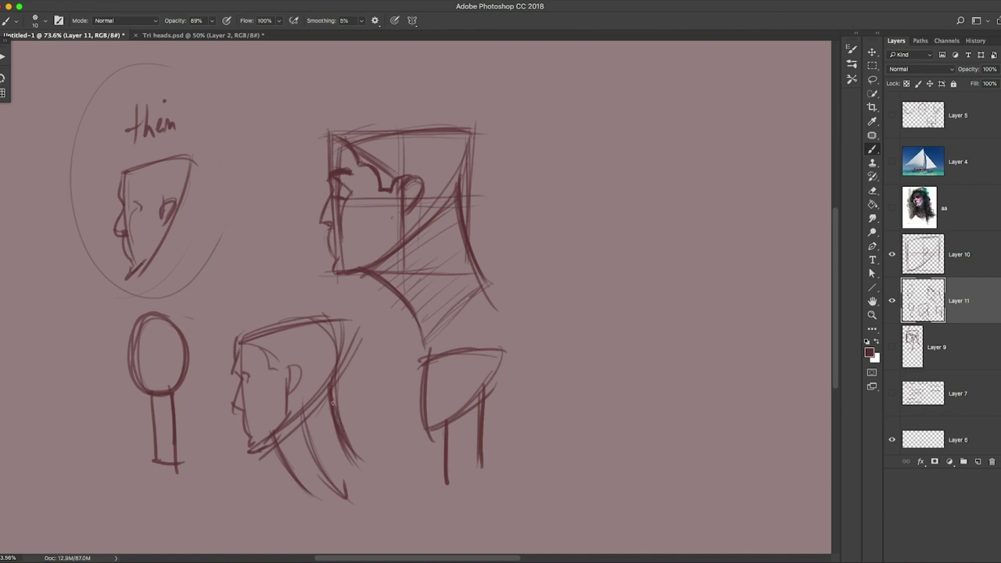
left_click_drag(281, 443, 333, 500)
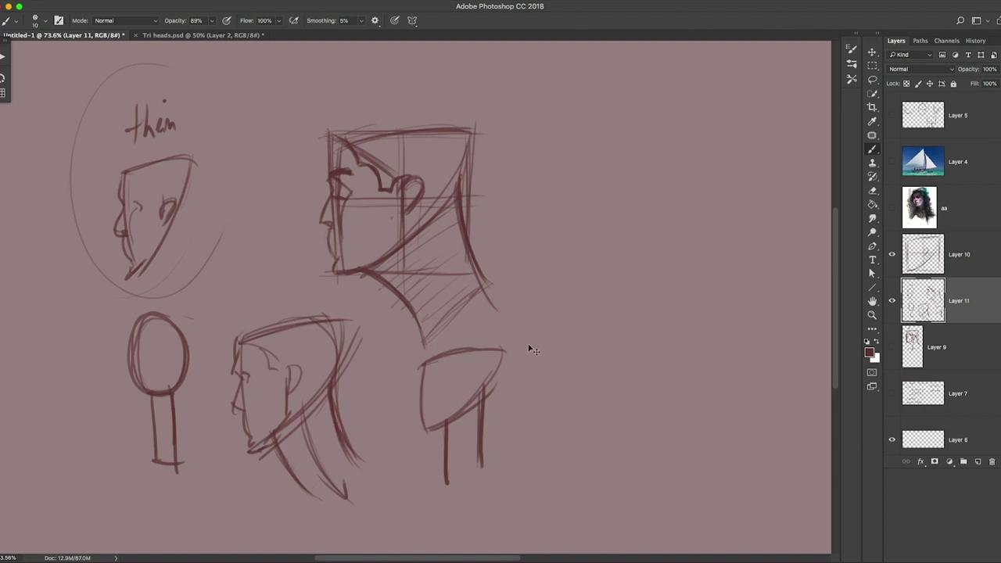
Undo the strokes of the small straight-necked sail head and the retraced neck lines.
key("super+alt+z")
key("super+alt+z")
key("super+alt+z")
key("super+alt+z")
key("super+alt+z")
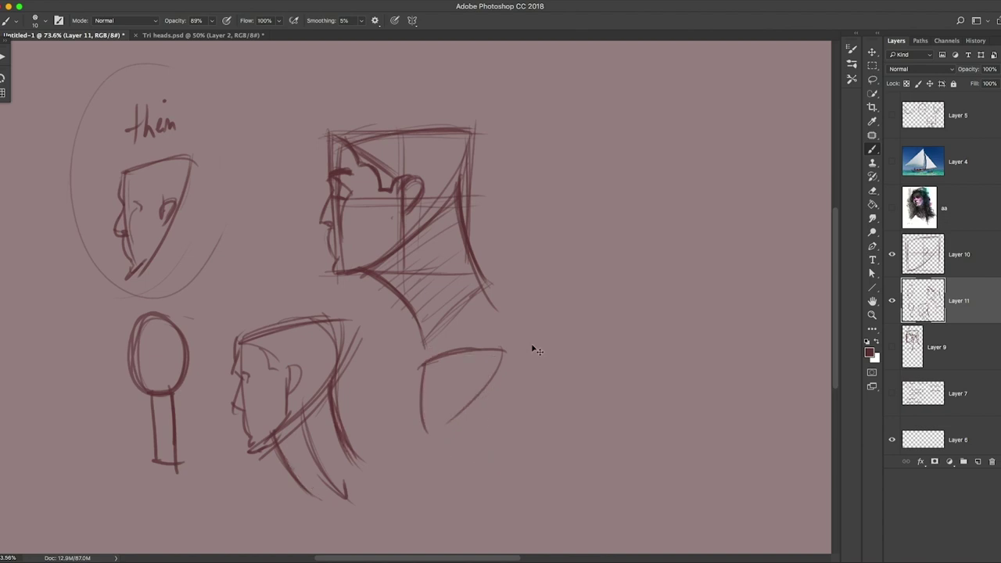
key("super+alt+z")
key("super+alt+z")
key("super+alt+z")
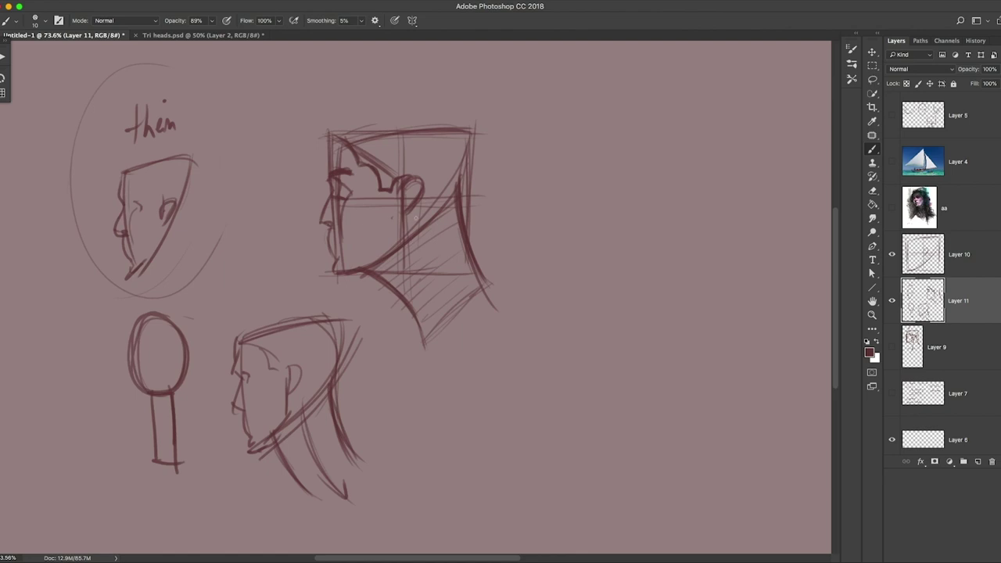
Draw the neck muscle on the boxed head as a narrow band from the ear to the pit of the neck.
left_click_drag(422, 228, 423, 339)
left_click_drag(423, 248, 422, 333)
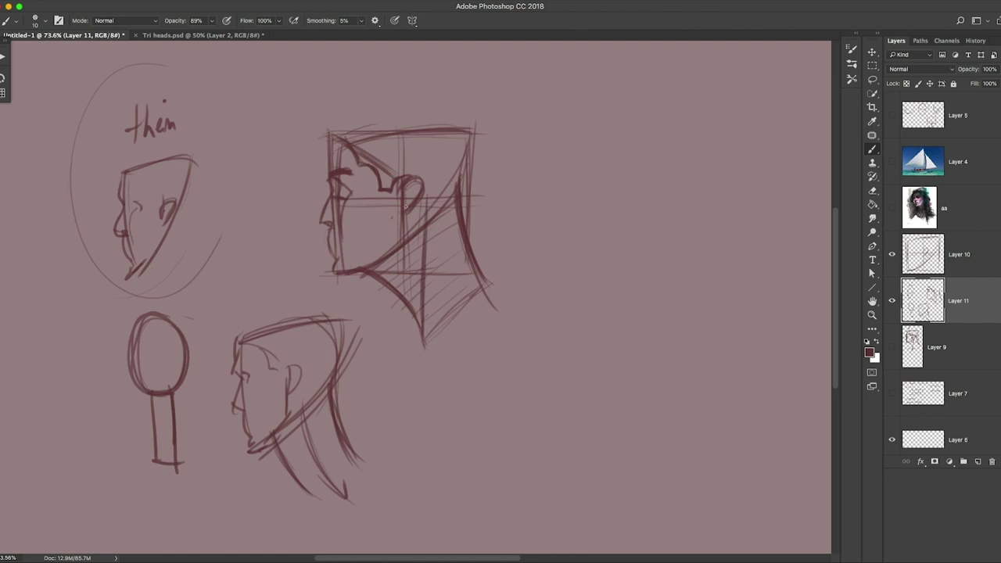
left_click_drag(407, 213, 411, 349)
mouse_move(410, 290)
left_mouse_down()
mouse_move(414, 355)
mouse_move(412, 308)
left_mouse_up()
left_click_drag(420, 311, 422, 363)
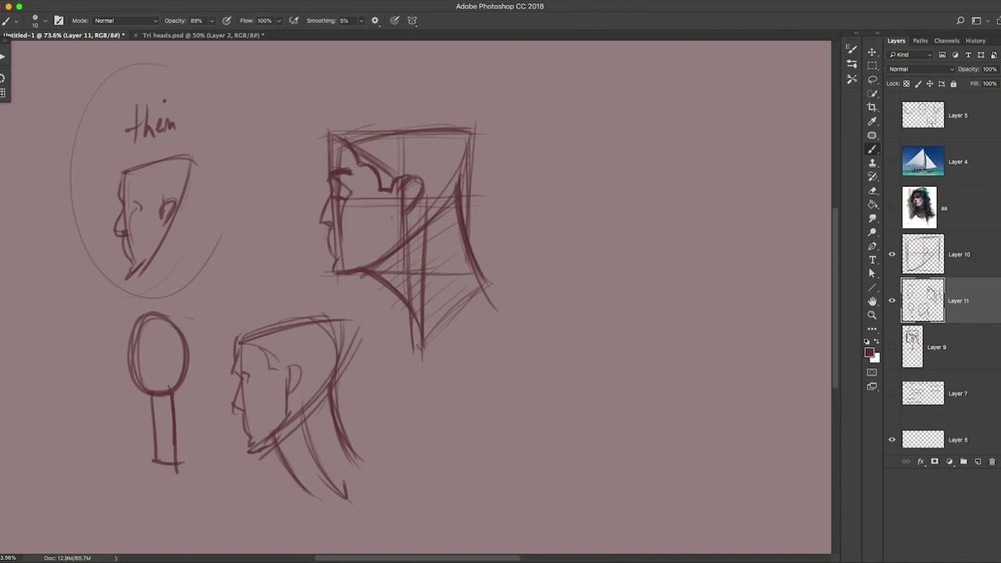
left_click_drag(405, 225, 405, 240)
Draw a downward chest arrow from the pit of the neck and sketch the collarbone and shoulder slope around the neck base.
left_click_drag(418, 344, 381, 460)
left_click_drag(377, 411, 399, 440)
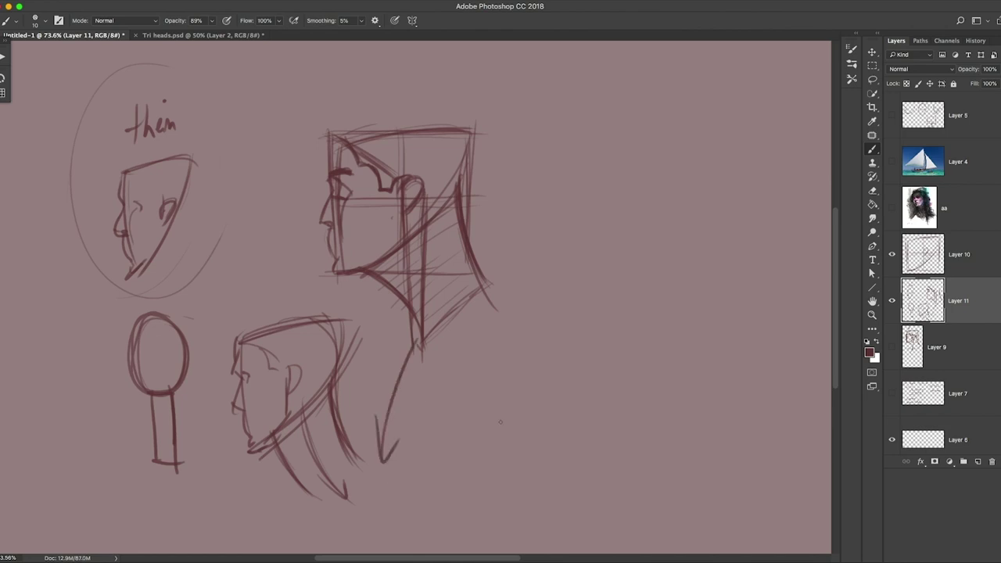
mouse_move(410, 341)
left_mouse_down()
mouse_move(367, 318)
mouse_move(452, 335)
mouse_move(525, 318)
left_mouse_up()
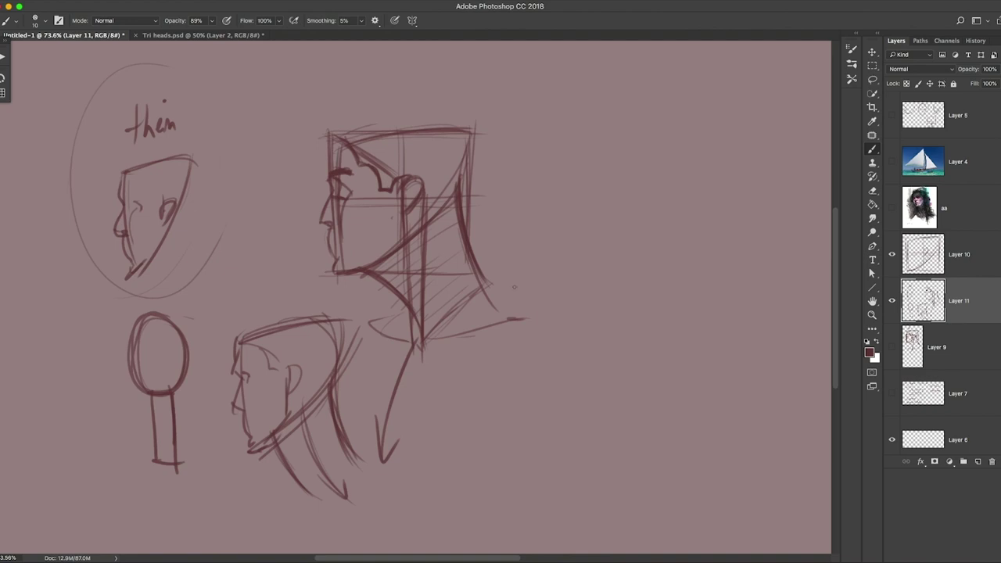
left_click_drag(478, 264, 552, 316)
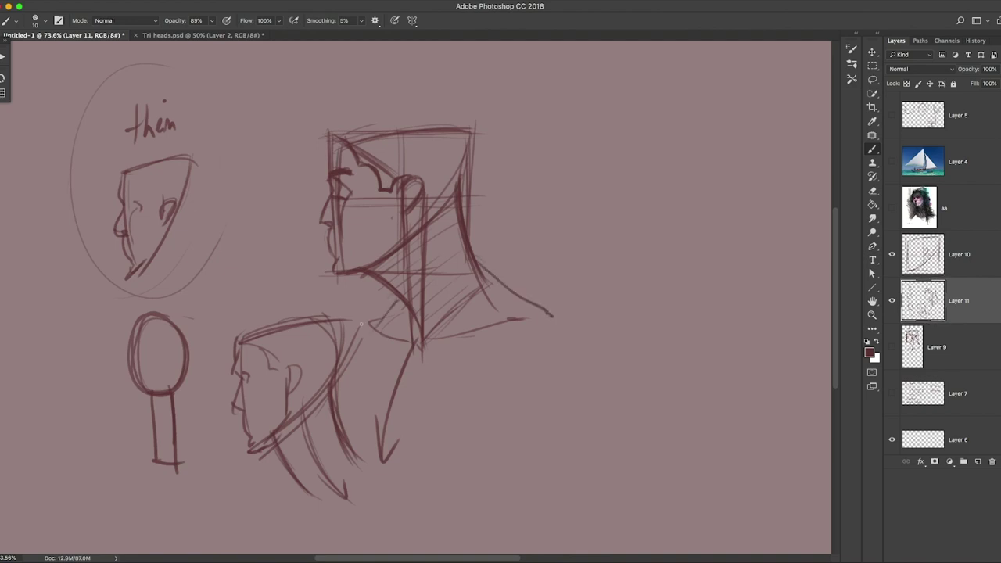
mouse_move(361, 323)
left_mouse_down()
mouse_move(391, 308)
mouse_move(420, 360)
mouse_move(422, 349)
left_mouse_up()
Darken the boxed head's ear, sideburn and neck muscle, and reinforce the collarbone line across the neck base.
left_click_drag(412, 175, 423, 193)
left_click_drag(380, 169, 405, 196)
left_click_drag(420, 233, 421, 291)
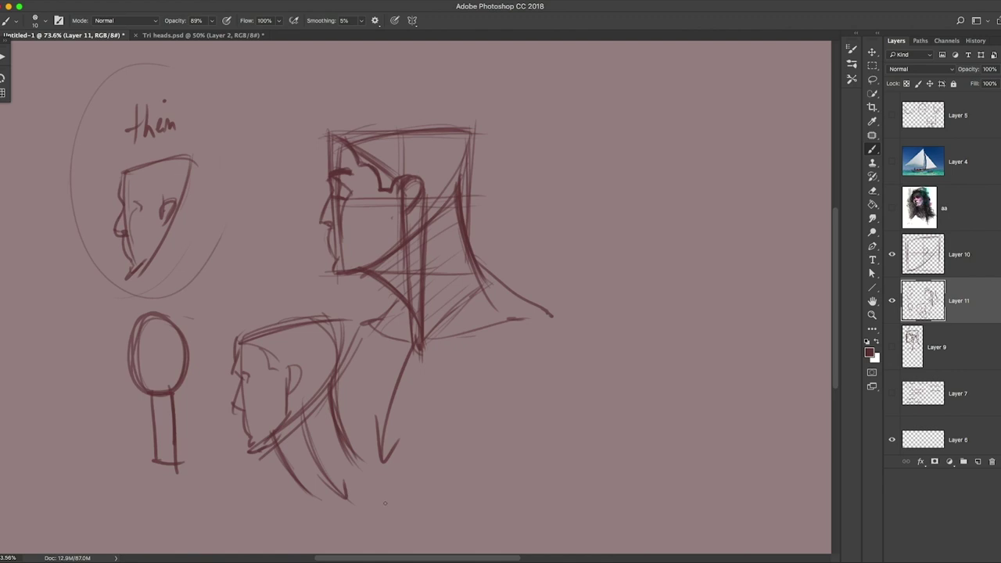
mouse_move(551, 317)
left_mouse_down()
mouse_move(410, 343)
mouse_move(360, 331)
left_mouse_up()
Add a second ear behind the first on the boxed head and build up the back and rounded top of the skull.
mouse_move(428, 176)
left_mouse_down()
mouse_move(426, 205)
mouse_move(438, 200)
left_mouse_up()
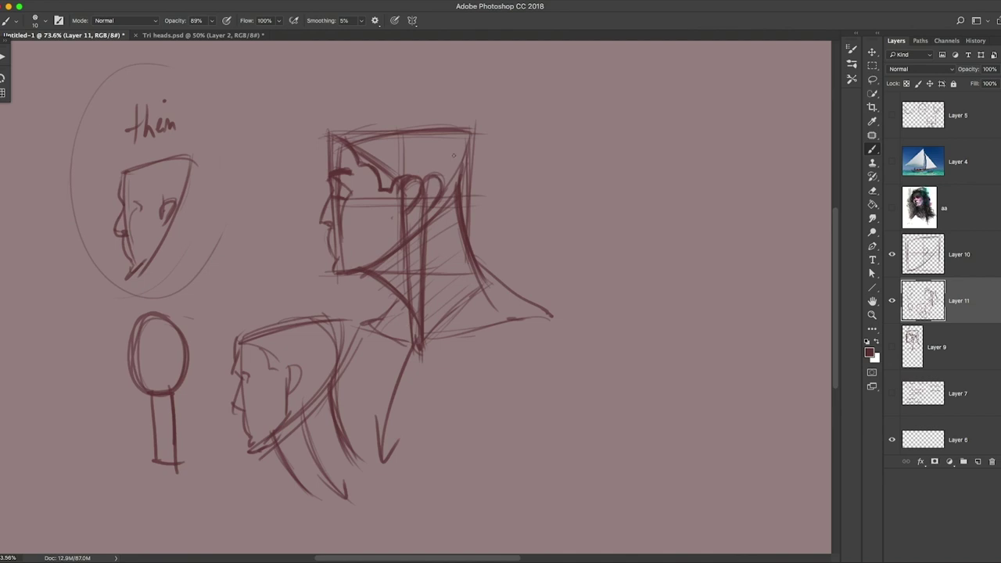
left_click_drag(462, 139, 456, 184)
left_click_drag(324, 143, 460, 125)
left_click_drag(347, 130, 447, 125)
left_click_drag(374, 121, 425, 116)
left_click_drag(348, 139, 406, 129)
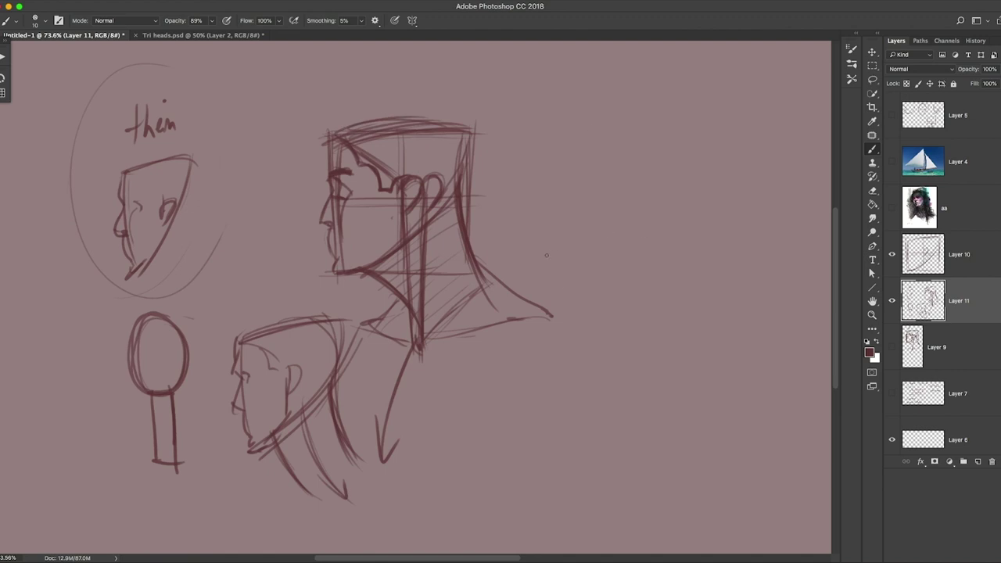
left_click_drag(583, 258, 485, 258)
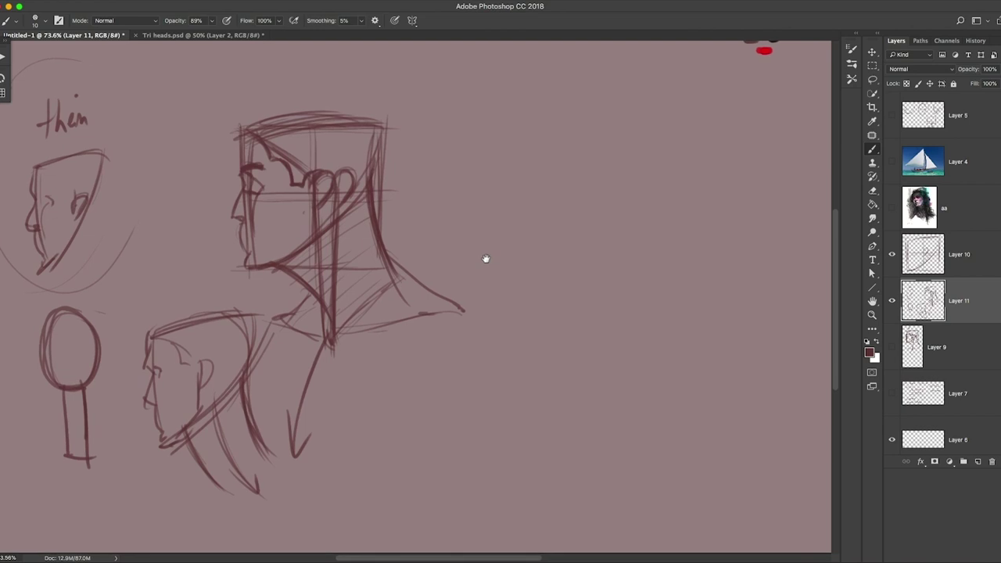
Sketch a new sail shape beside the boxed head, with an upright front edge, arched top and curved back edge.
left_click_drag(478, 259, 469, 261)
left_click_drag(490, 183, 504, 259)
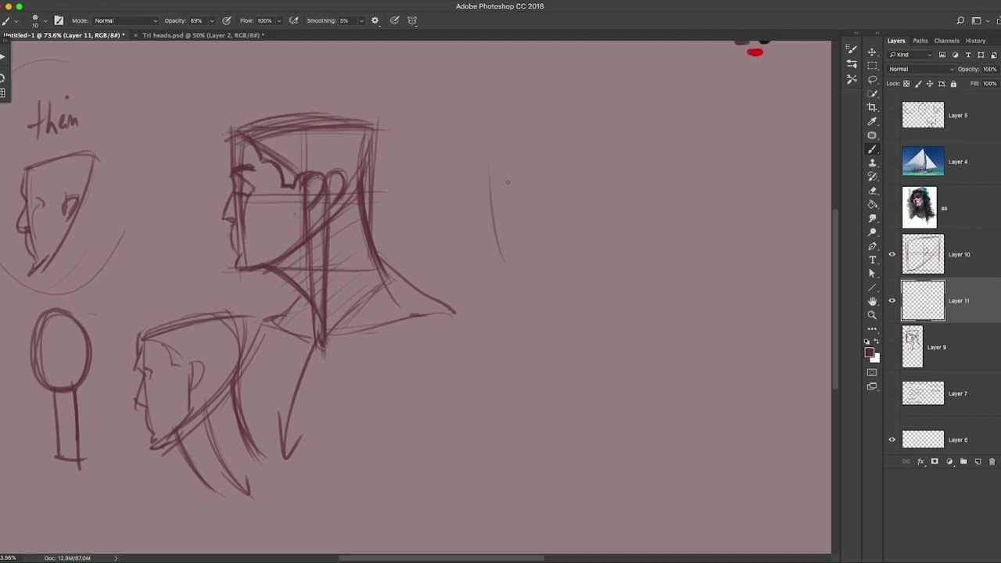
mouse_move(490, 135)
left_mouse_down()
mouse_move(610, 114)
mouse_move(654, 118)
mouse_move(522, 266)
left_mouse_up()
left_click_drag(624, 166, 522, 267)
mouse_move(486, 136)
left_mouse_down()
mouse_move(500, 263)
mouse_move(513, 267)
left_mouse_up()
left_click_drag(616, 201, 497, 266)
left_click_drag(650, 119, 544, 263)
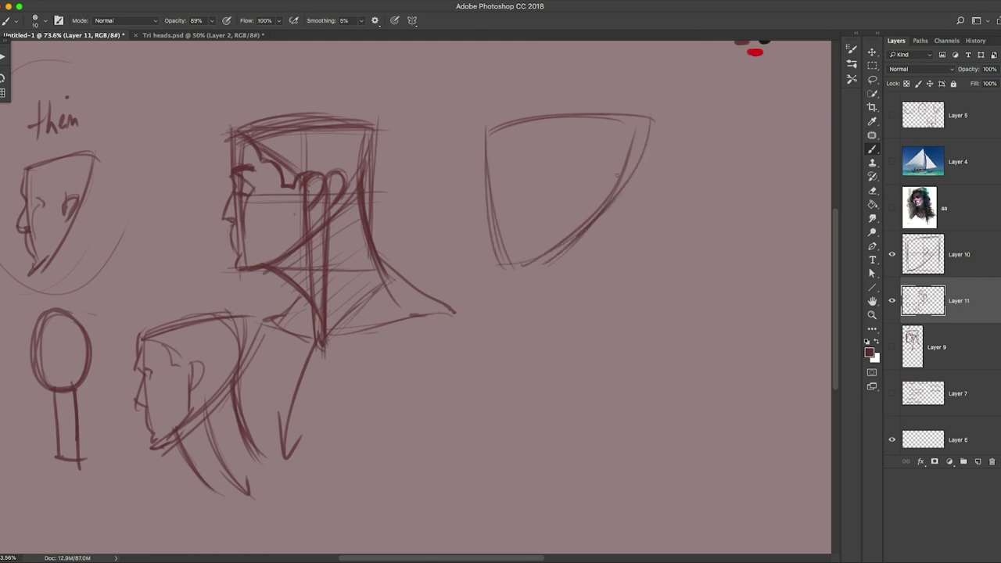
left_click_drag(635, 118, 532, 267)
left_click_drag(490, 124, 514, 270)
left_click_drag(485, 161, 516, 271)
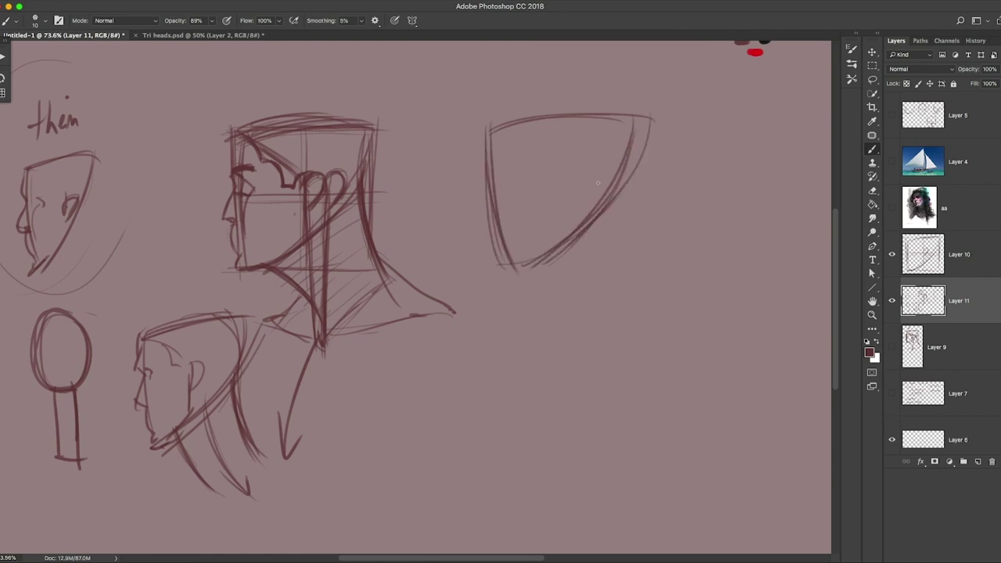
Draw the ear inside the new sail shape and write the label "3/4 back" above it.
mouse_move(535, 150)
left_mouse_down()
mouse_move(534, 186)
mouse_move(540, 150)
mouse_move(548, 156)
mouse_move(533, 190)
left_mouse_up()
mouse_move(539, 58)
left_mouse_down()
mouse_move(547, 66)
mouse_move(538, 75)
left_mouse_up()
mouse_move(560, 50)
left_mouse_down()
mouse_move(548, 83)
mouse_move(576, 72)
mouse_move(566, 83)
left_mouse_up()
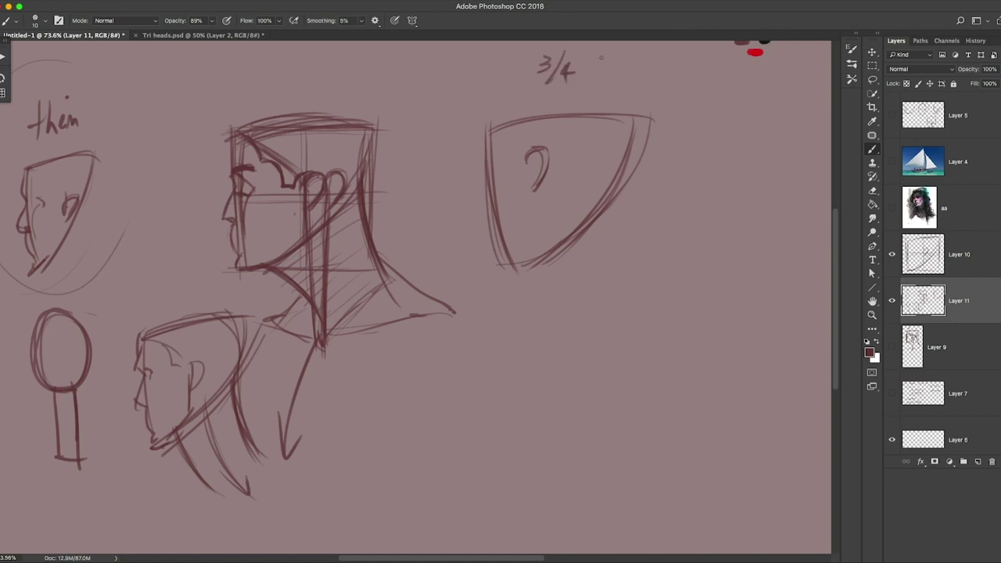
left_click_drag(599, 54, 597, 80)
left_click_drag(597, 73, 623, 83)
mouse_move(641, 67)
left_mouse_down()
mouse_move(644, 83)
mouse_move(662, 78)
left_mouse_up()
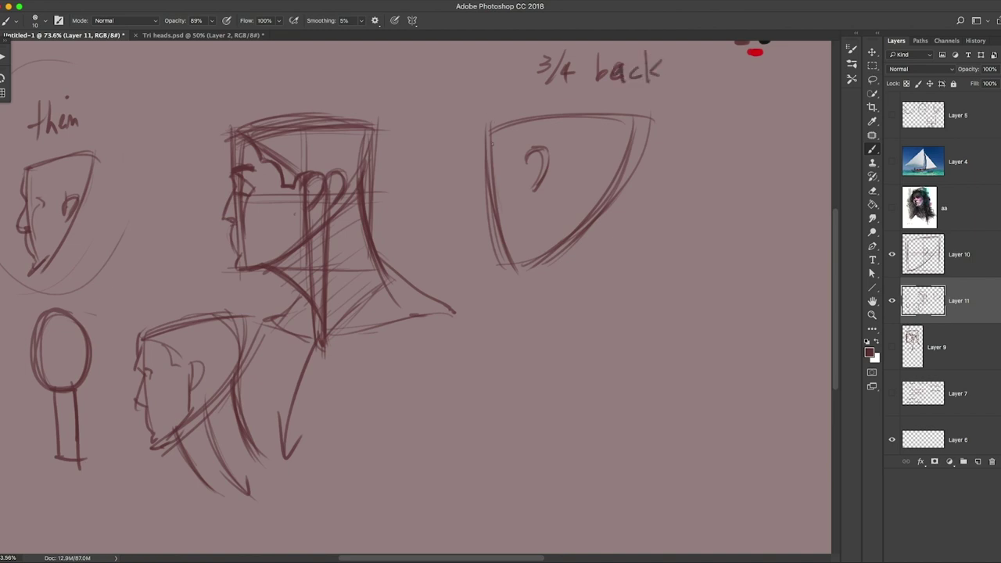
Darken the 3/4 back head's front edge, add the hairline and jaw lines to the ear, and sketch the brow, nose and mouth.
left_click_drag(492, 131, 494, 211)
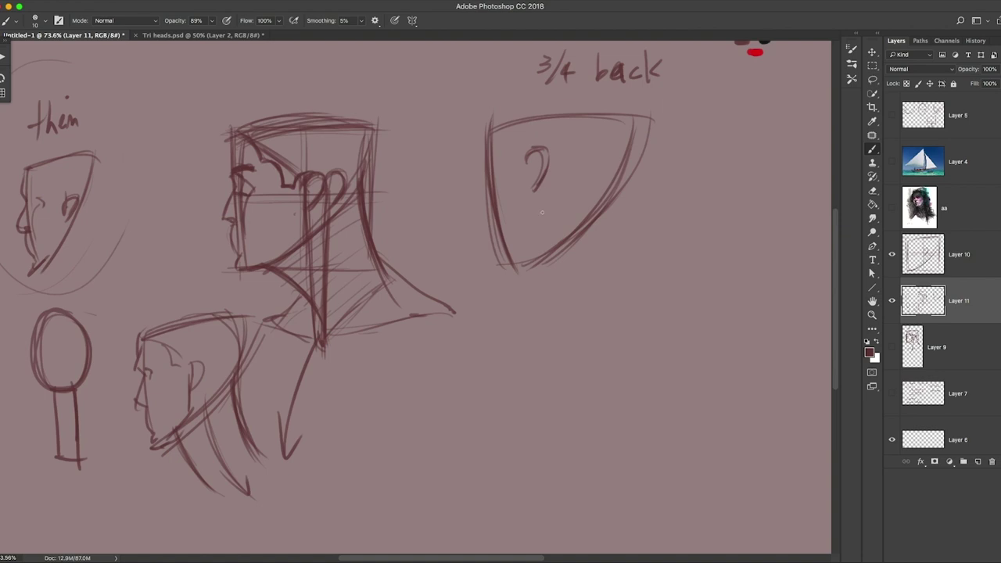
mouse_move(492, 128)
left_mouse_down()
mouse_move(525, 156)
mouse_move(534, 210)
mouse_move(502, 277)
mouse_move(530, 261)
mouse_move(510, 267)
left_mouse_up()
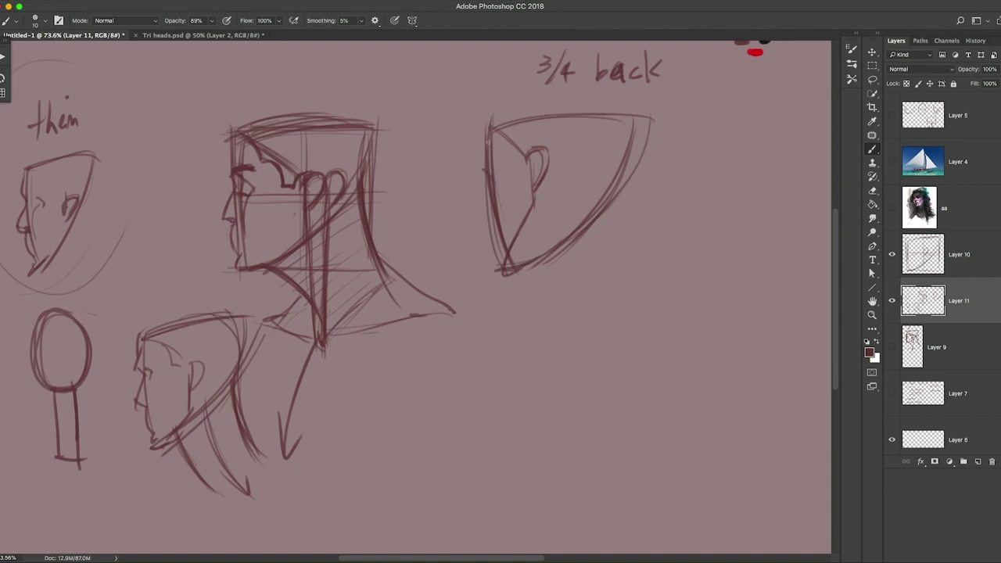
left_click_drag(477, 176, 520, 153)
mouse_move(484, 192)
left_mouse_down()
mouse_move(480, 222)
mouse_move(489, 222)
mouse_move(500, 261)
left_mouse_up()
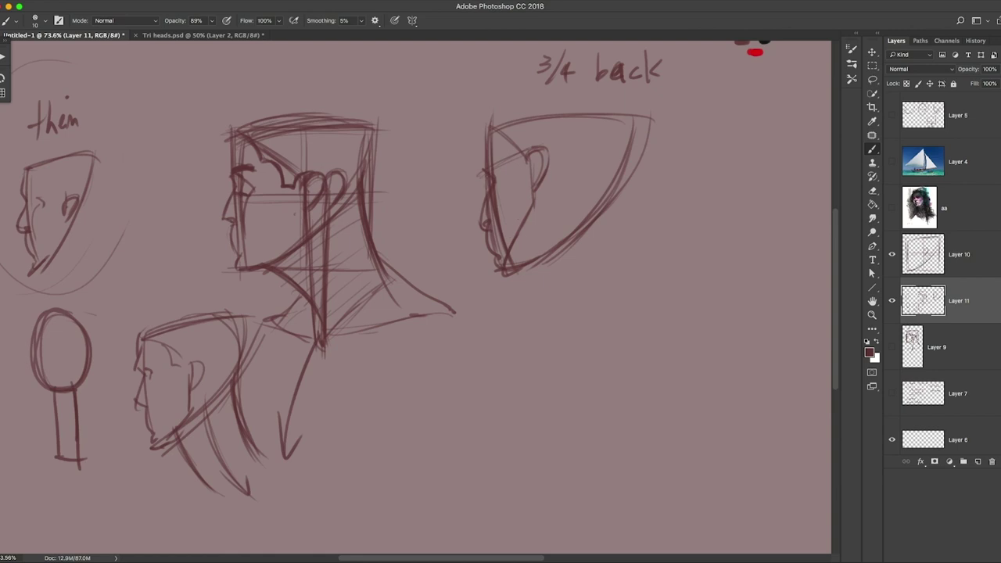
left_click_drag(486, 187, 483, 145)
left_click_drag(541, 188, 545, 212)
Undo the last profile strokes, redraw the mouth and chin, and add a light line down behind the jaw.
key("super+alt+z")
key("super+alt+z")
key("super+alt+z")
key("super+alt+z")
mouse_move(480, 222)
left_mouse_down()
mouse_move(485, 203)
mouse_move(479, 220)
mouse_move(502, 273)
left_mouse_up()
left_click_drag(487, 239, 492, 249)
mouse_move(483, 168)
left_mouse_down()
mouse_move(487, 137)
mouse_move(548, 169)
mouse_move(543, 227)
left_mouse_up()
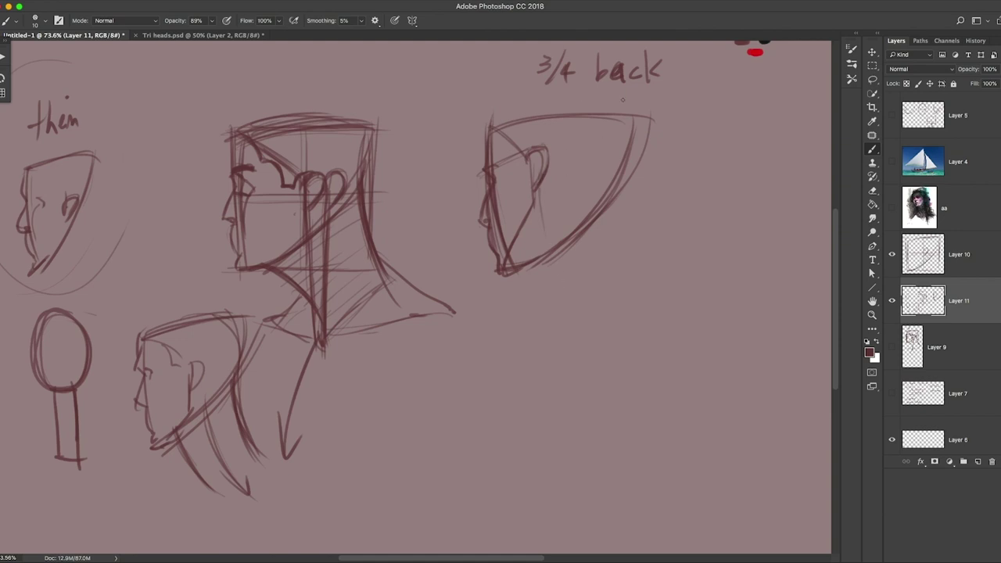
Add a second ear behind the first on the 3/4 back head, with vertical guides and a rounded skull top.
mouse_move(549, 127)
left_mouse_down()
mouse_move(551, 166)
mouse_move(584, 166)
left_mouse_up()
mouse_move(486, 125)
left_mouse_down()
mouse_move(576, 105)
mouse_move(567, 120)
left_mouse_up()
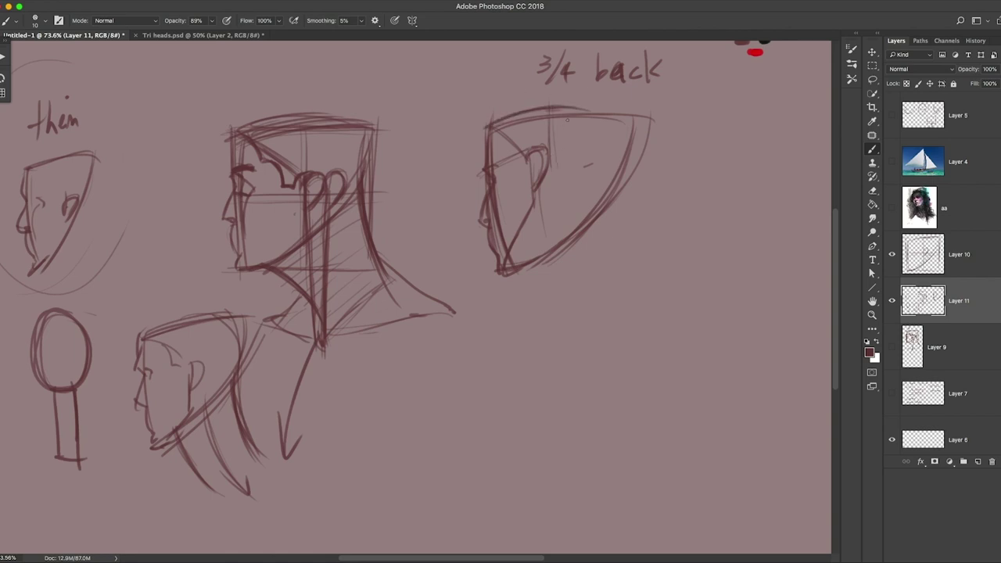
mouse_move(547, 162)
left_mouse_down()
mouse_move(561, 143)
mouse_move(569, 171)
mouse_move(547, 185)
left_mouse_up()
left_click_drag(576, 124, 575, 175)
left_click_drag(572, 119, 573, 163)
mouse_move(528, 113)
left_mouse_down()
mouse_move(516, 122)
mouse_move(573, 101)
mouse_move(630, 130)
left_mouse_up()
mouse_move(559, 104)
left_mouse_down()
mouse_move(616, 125)
mouse_move(625, 162)
left_mouse_up()
mouse_move(575, 127)
left_mouse_down()
mouse_move(576, 169)
mouse_move(575, 158)
left_mouse_up()
mouse_move(580, 110)
left_mouse_down()
mouse_move(628, 136)
mouse_move(625, 185)
left_mouse_up()
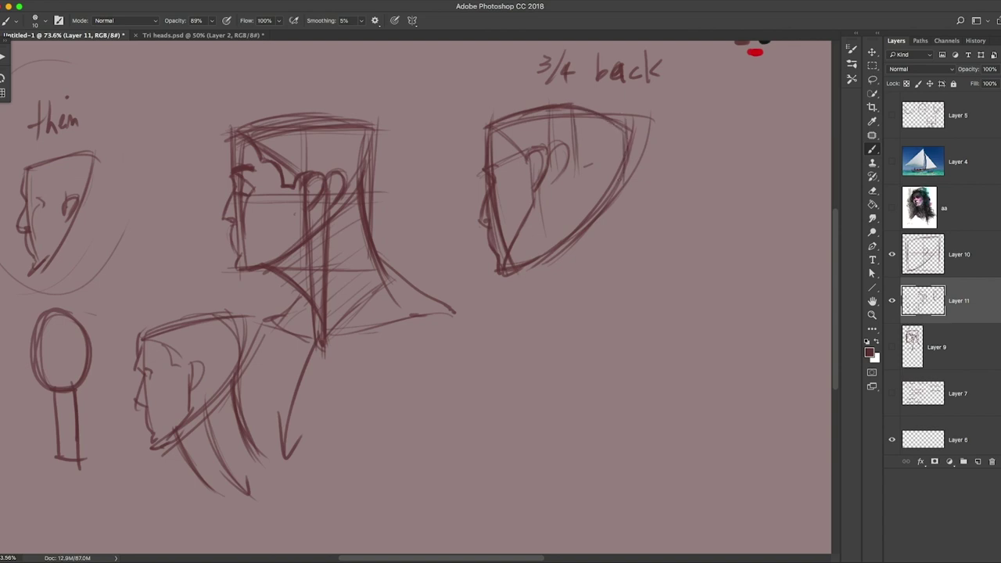
Build up the back of the 3/4 skull, add a guide line through brow and ears, and draw the curved back of the neck.
mouse_move(626, 128)
left_mouse_down()
mouse_move(626, 188)
mouse_move(605, 215)
left_mouse_up()
left_click_drag(496, 178, 530, 166)
mouse_move(505, 173)
left_mouse_down()
mouse_move(536, 160)
mouse_move(609, 174)
mouse_move(564, 156)
mouse_move(610, 172)
left_mouse_up()
left_click_drag(624, 134, 614, 213)
left_click_drag(622, 174, 611, 242)
mouse_move(614, 194)
left_mouse_down()
mouse_move(624, 249)
mouse_move(644, 285)
left_mouse_up()
mouse_move(613, 217)
left_mouse_down()
mouse_move(652, 295)
mouse_move(630, 260)
mouse_move(683, 327)
left_mouse_up()
left_click_drag(634, 266, 692, 321)
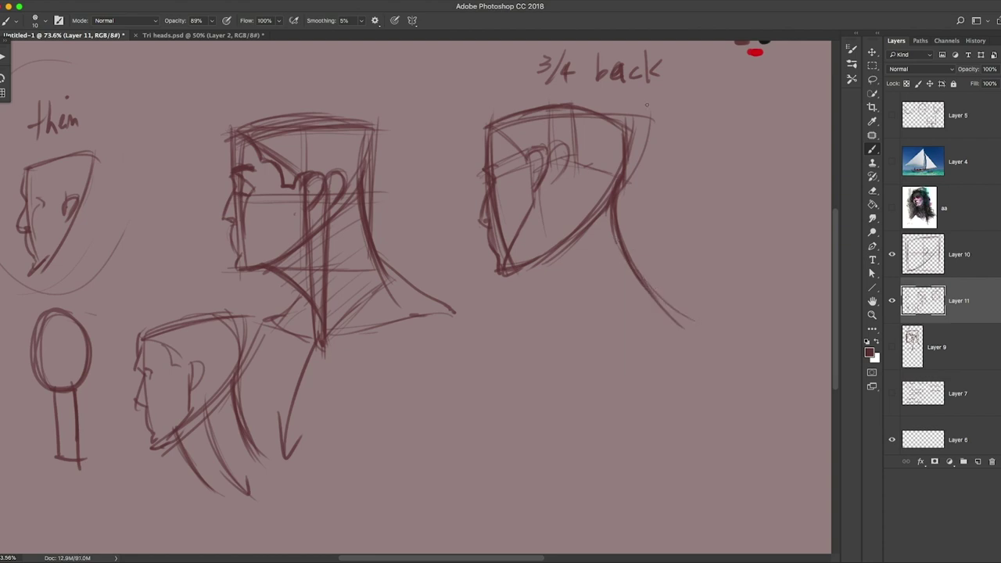
Draw the neck muscle as a tapering band from the ears to a point below the jaw, with cross-contour lines and a throat curve.
left_click_drag(559, 160, 553, 235)
left_click_drag(539, 191, 557, 306)
left_click_drag(559, 178, 555, 242)
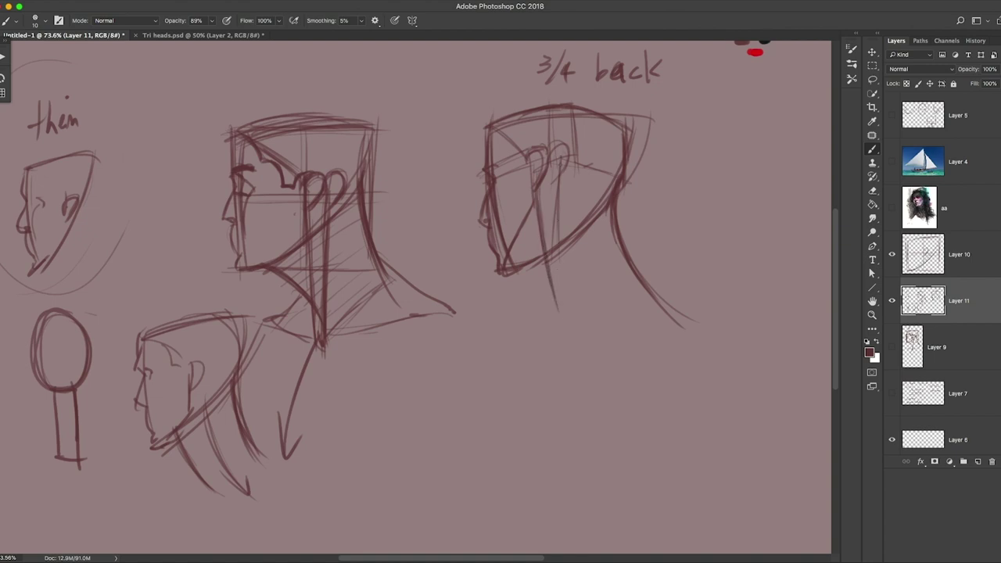
left_click_drag(558, 198, 556, 277)
left_click_drag(558, 223, 566, 336)
left_click_drag(552, 280, 562, 316)
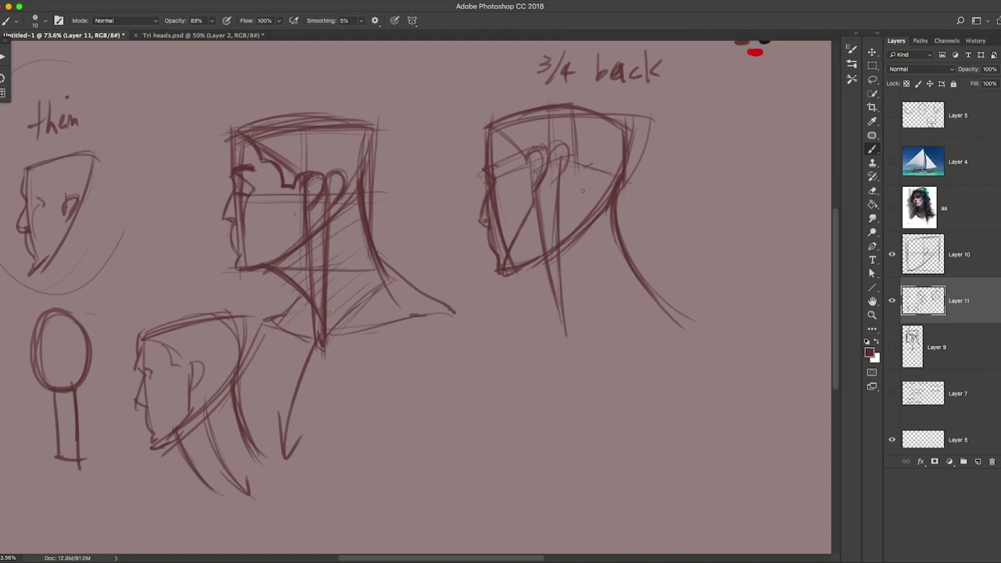
left_click_drag(540, 196, 556, 191)
left_click_drag(514, 264, 559, 316)
Sketch the nape hairline across the back of the skull and the trapezius front edge curving down behind the neck muscle.
mouse_move(602, 130)
left_mouse_down()
mouse_move(594, 182)
mouse_move(621, 167)
left_mouse_up()
left_click_drag(556, 164, 582, 168)
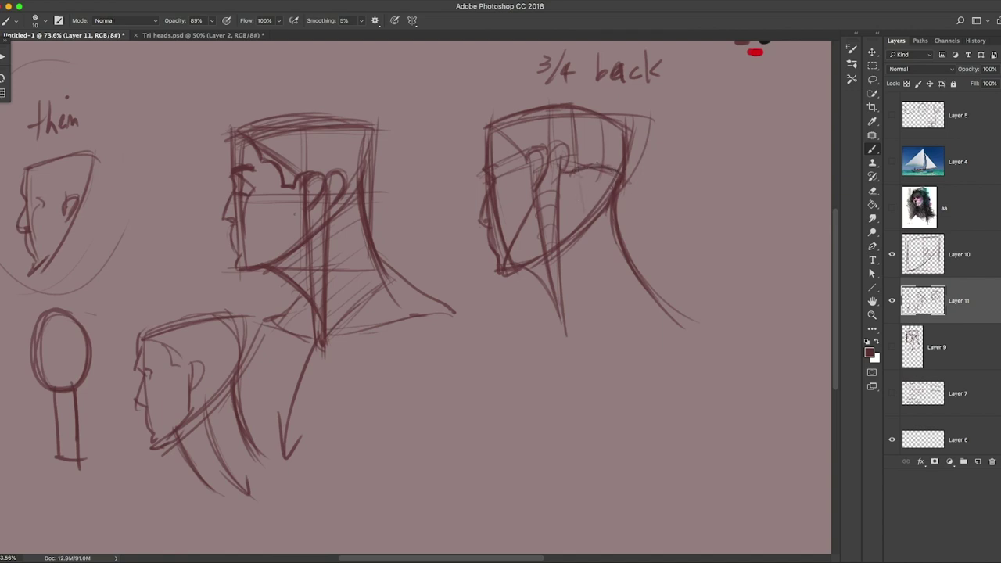
left_click_drag(615, 233, 627, 263)
left_click_drag(560, 179, 563, 269)
mouse_move(578, 181)
left_mouse_down()
mouse_move(576, 263)
mouse_move(560, 304)
left_mouse_up()
left_click_drag(575, 206, 564, 292)
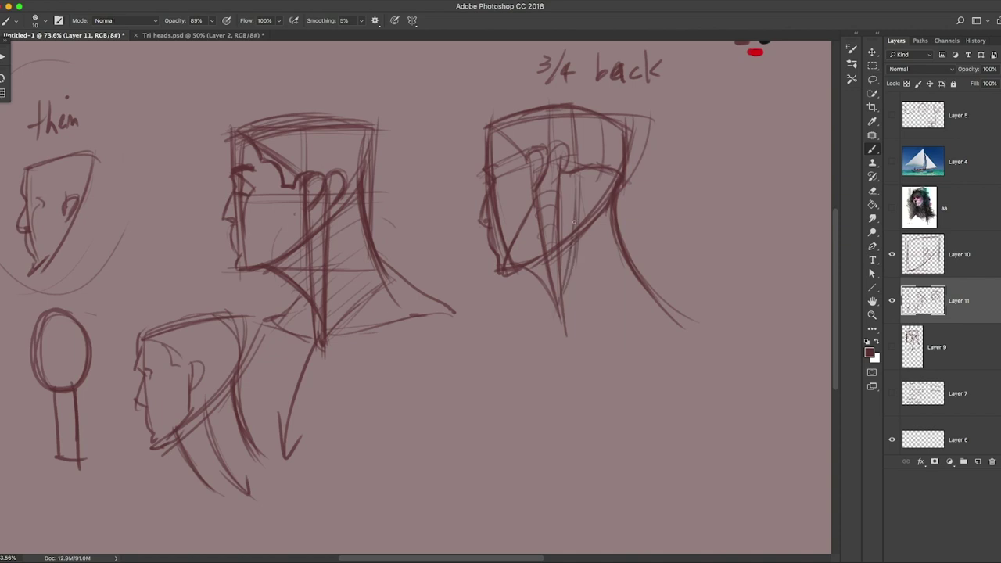
Draw both shoulder slopes running outward from the base of the 3/4 back neck.
mouse_move(574, 243)
left_mouse_down()
mouse_move(558, 308)
mouse_move(527, 336)
left_mouse_up()
mouse_move(557, 304)
left_mouse_down()
mouse_move(473, 377)
mouse_move(527, 323)
mouse_move(477, 369)
left_mouse_up()
left_click_drag(616, 206, 666, 305)
left_click_drag(625, 234, 723, 342)
Draw the spine line down the nape with a small vertebra at the neck base, and reinforce the back shoulder slope and trapezius edge.
left_click_drag(599, 175, 606, 263)
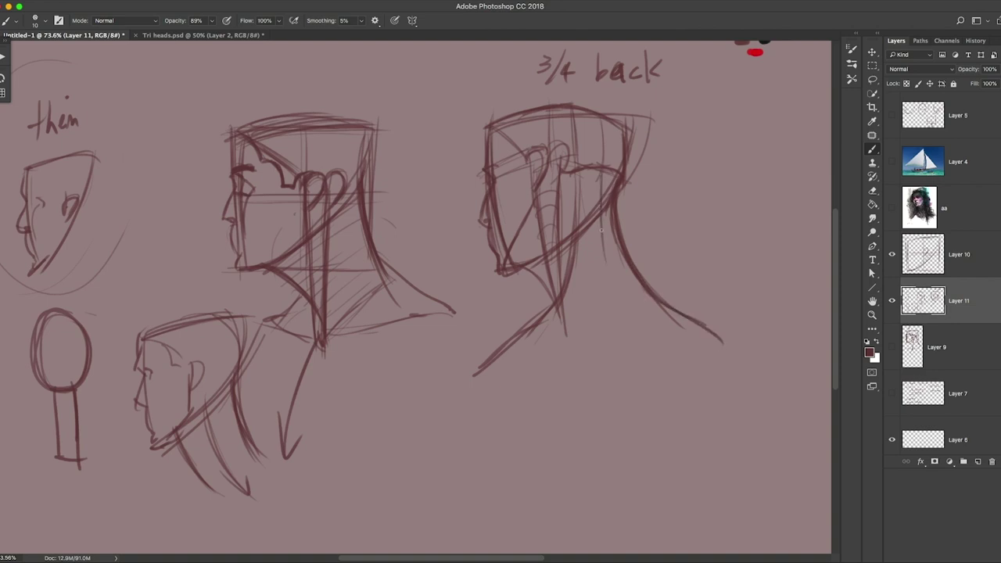
left_click_drag(599, 217, 634, 380)
left_click_drag(619, 309, 641, 408)
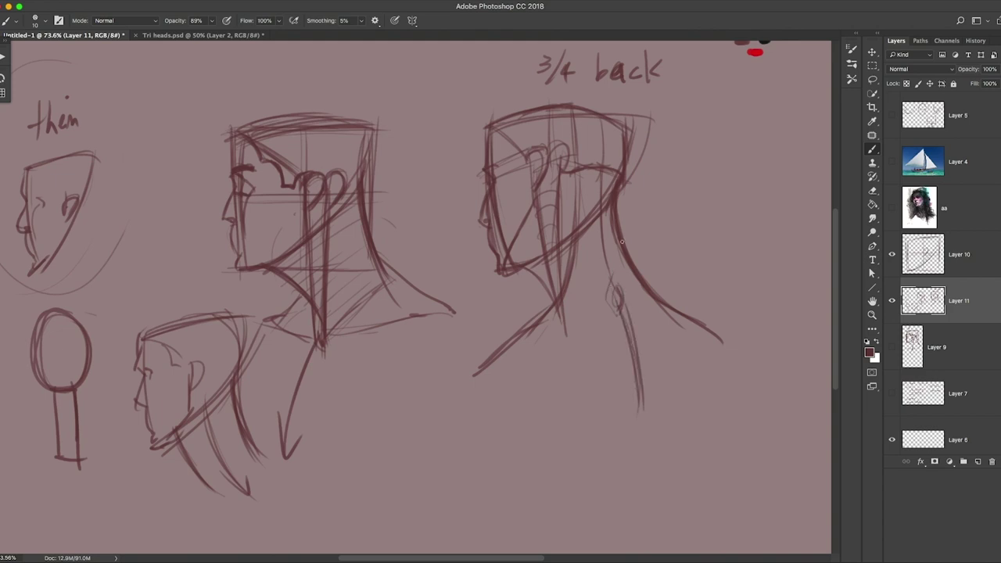
mouse_move(623, 241)
left_mouse_down()
mouse_move(680, 311)
mouse_move(734, 350)
left_mouse_up()
left_click_drag(575, 193, 568, 276)
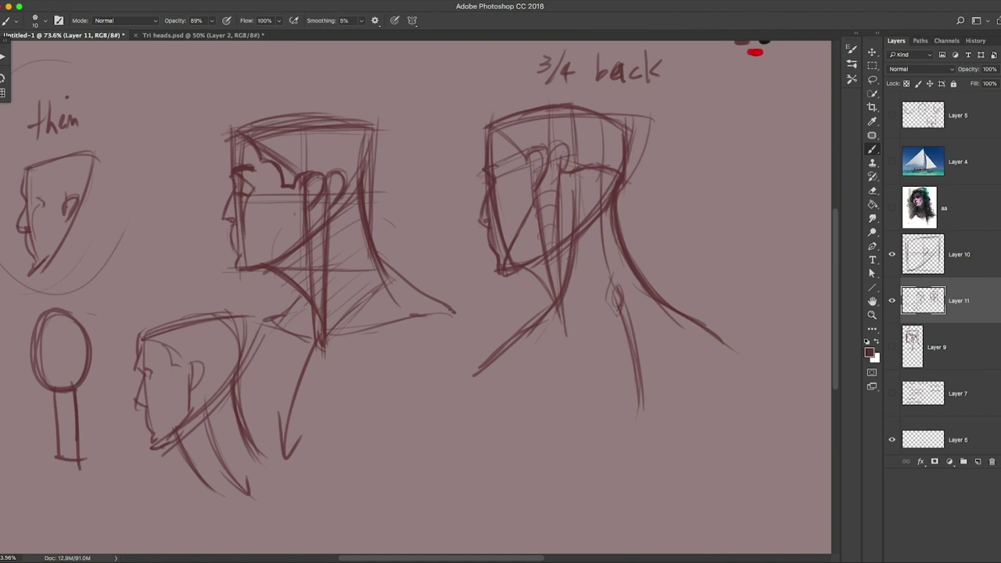
Darken the ear of the 3/4 back head and shade the nape and upper back with a size 92 brush.
mouse_move(571, 216)
left_mouse_down()
mouse_move(569, 234)
mouse_move(597, 210)
left_mouse_up()
mouse_move(529, 165)
left_mouse_down()
mouse_move(535, 149)
mouse_move(547, 167)
left_mouse_up()
left_click_drag(560, 273, 532, 317)
left_click_drag(588, 300, 618, 300)
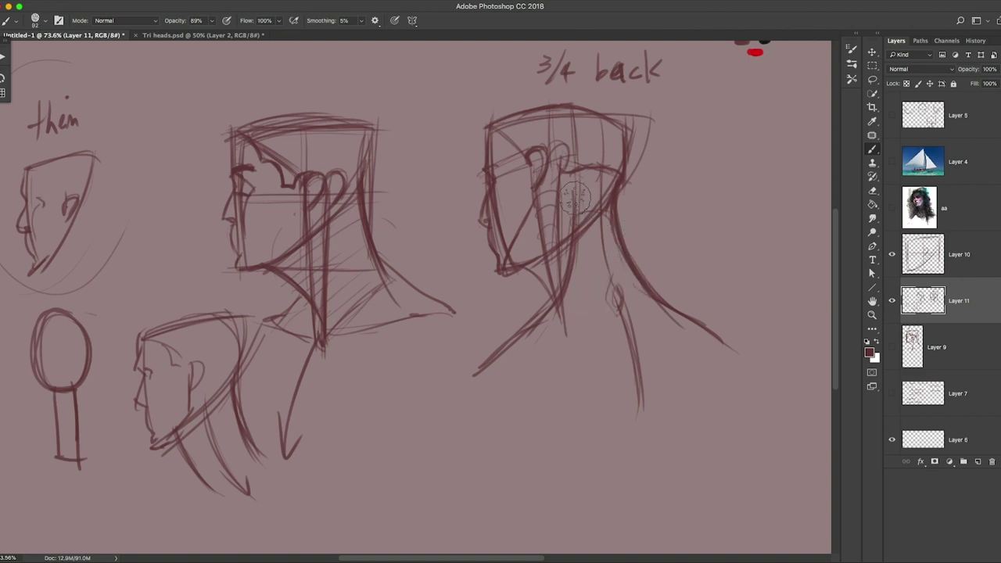
mouse_move(588, 206)
left_mouse_down()
mouse_move(602, 235)
mouse_move(594, 254)
mouse_move(626, 266)
mouse_move(581, 296)
mouse_move(649, 290)
mouse_move(673, 320)
mouse_move(664, 339)
mouse_move(613, 344)
left_mouse_up()
mouse_move(717, 324)
left_mouse_down()
mouse_move(662, 317)
mouse_move(494, 377)
left_mouse_up()
mouse_move(602, 168)
left_mouse_down()
mouse_move(616, 193)
mouse_move(599, 177)
mouse_move(582, 192)
left_mouse_up()
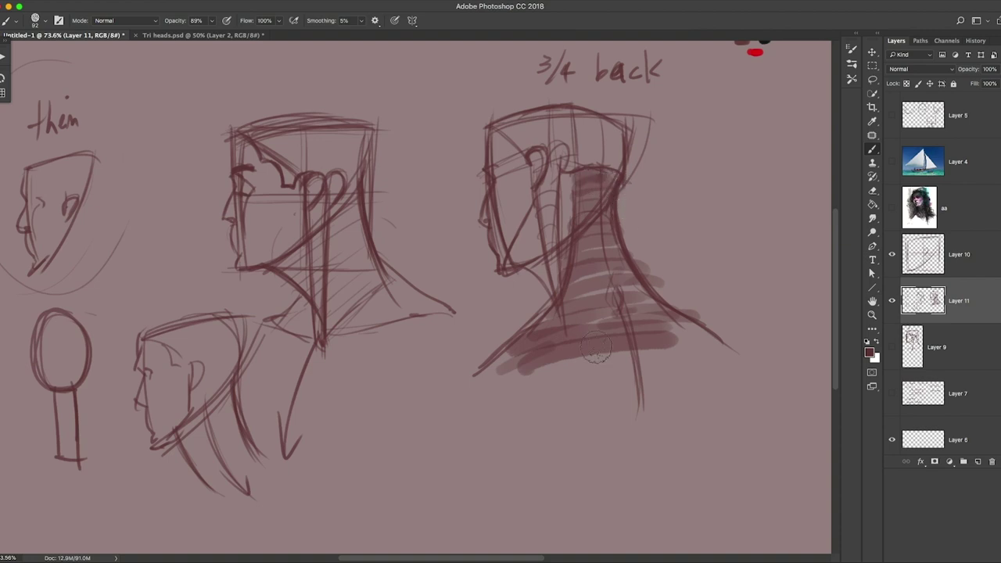
Sketch another sail shape in the empty area past the 3/4 back head, with a size 9 brush, an arched top and pointed chin.
mouse_move(653, 291)
left_mouse_down()
mouse_move(558, 279)
mouse_move(446, 310)
left_mouse_up()
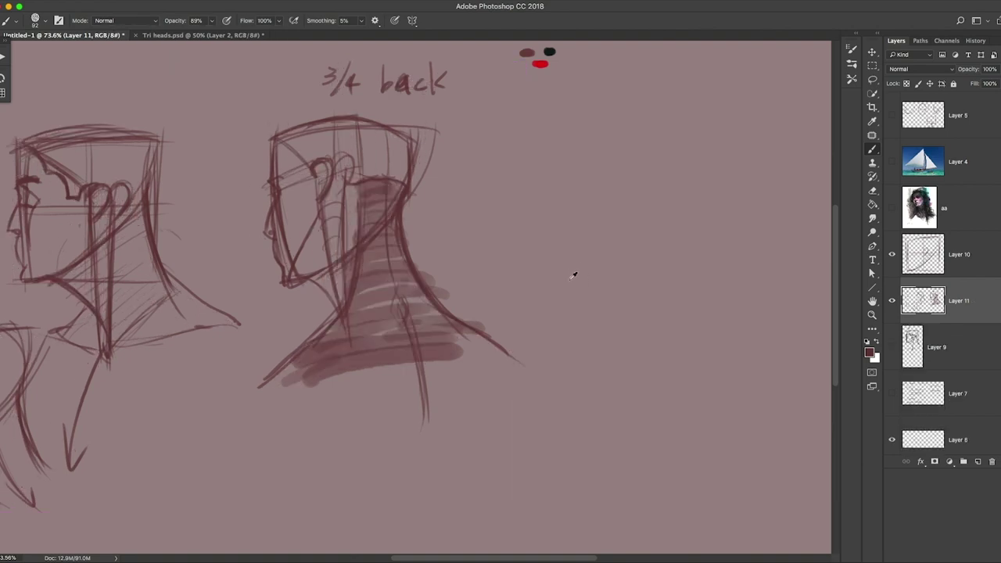
left_click_drag(565, 284, 549, 285)
scroll(547, 234, "right", 3)
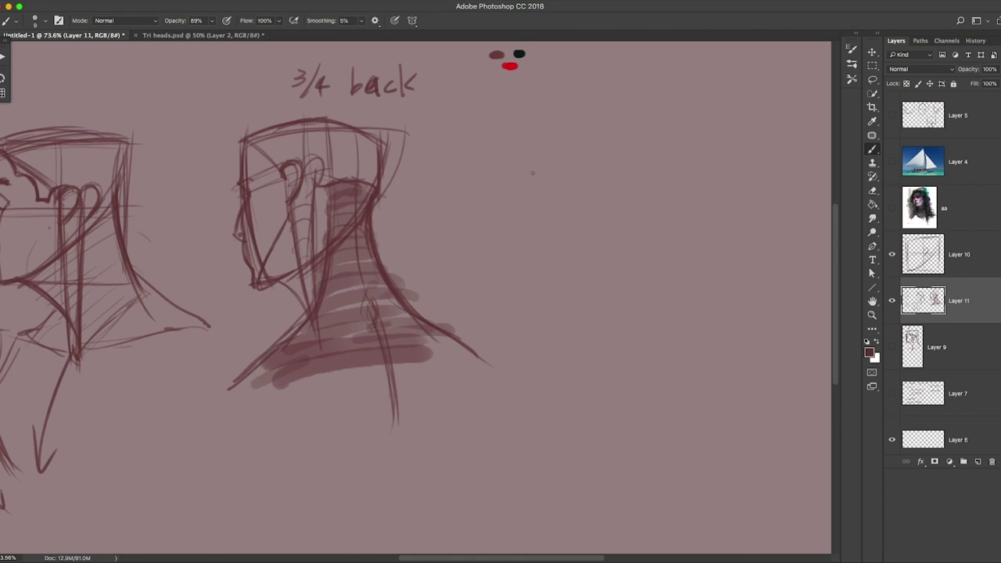
left_click_drag(531, 180, 549, 303)
mouse_move(655, 145)
left_mouse_down()
mouse_move(551, 156)
mouse_move(528, 173)
mouse_move(688, 164)
left_mouse_up()
mouse_move(517, 178)
left_mouse_down()
mouse_move(677, 155)
mouse_move(614, 291)
left_mouse_up()
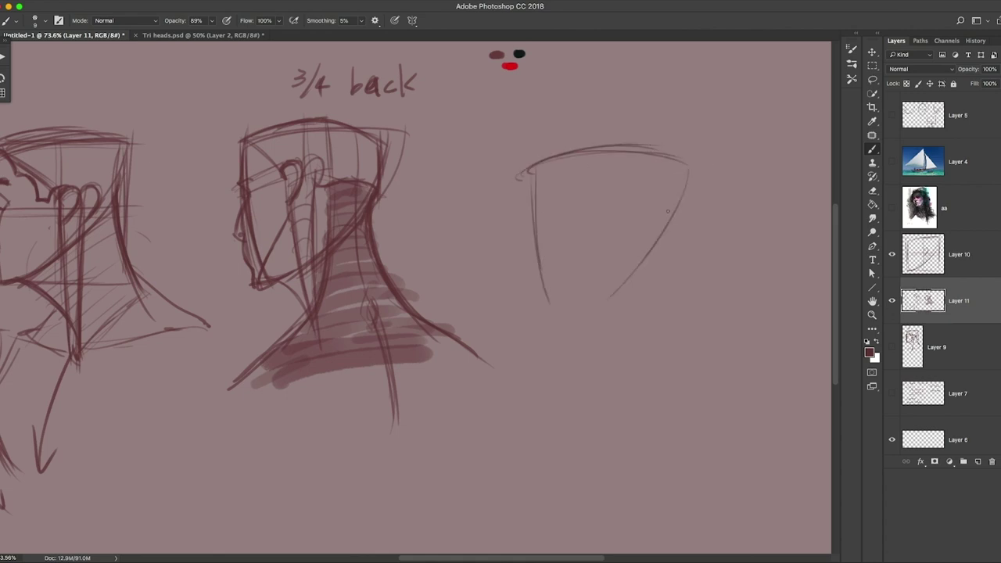
left_click_drag(698, 166, 568, 307)
left_click_drag(688, 185, 568, 309)
left_click_drag(531, 168, 554, 303)
left_click_drag(528, 173, 547, 303)
mouse_move(533, 157)
left_mouse_down()
mouse_move(540, 295)
mouse_move(603, 288)
mouse_move(661, 225)
mouse_move(644, 255)
left_mouse_up()
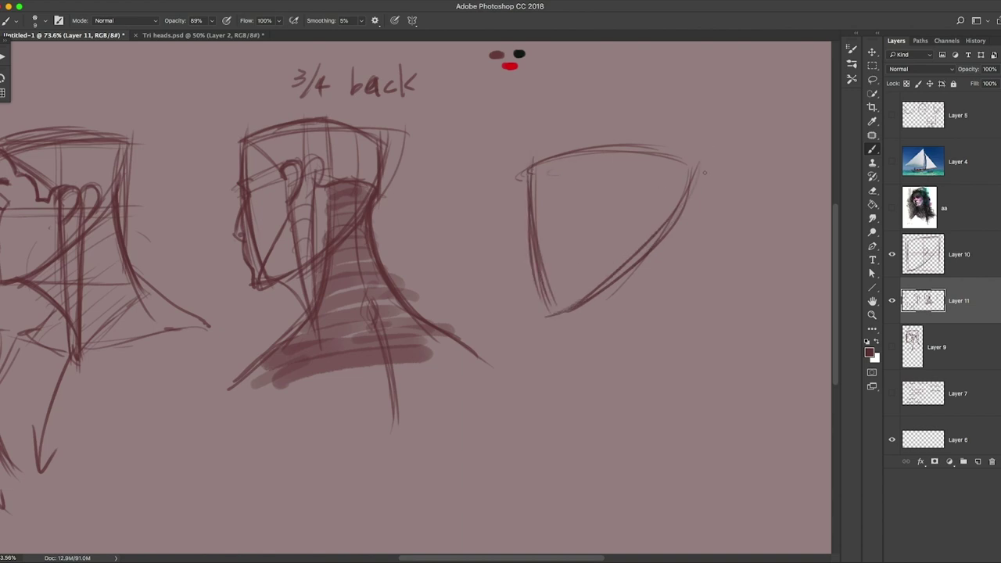
Finish the top edge of the new sail shape and draw the ear low on its curved back edge.
left_click_drag(694, 161, 614, 155)
mouse_move(658, 217)
left_mouse_down()
mouse_move(635, 249)
mouse_move(646, 263)
mouse_move(637, 216)
mouse_move(667, 226)
mouse_move(639, 262)
left_mouse_up()
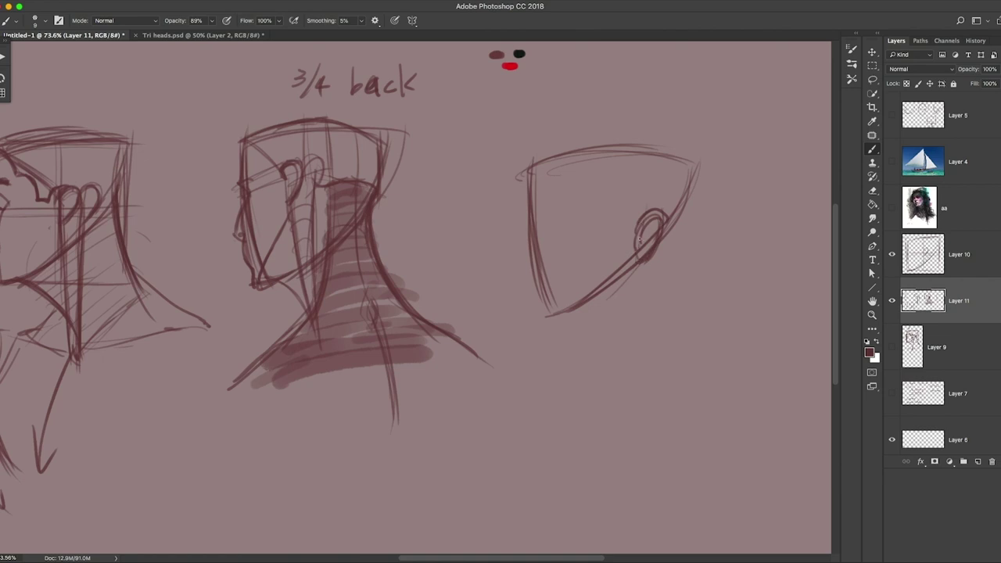
mouse_move(660, 207)
left_mouse_down()
mouse_move(639, 230)
mouse_move(637, 265)
left_mouse_up()
Draw a long slanted block with an ear-shaped end below the new head and mark a thin slice at that end.
mouse_move(633, 391)
left_mouse_down()
mouse_move(637, 358)
mouse_move(667, 356)
mouse_move(728, 441)
left_mouse_up()
left_click_drag(730, 421, 704, 397)
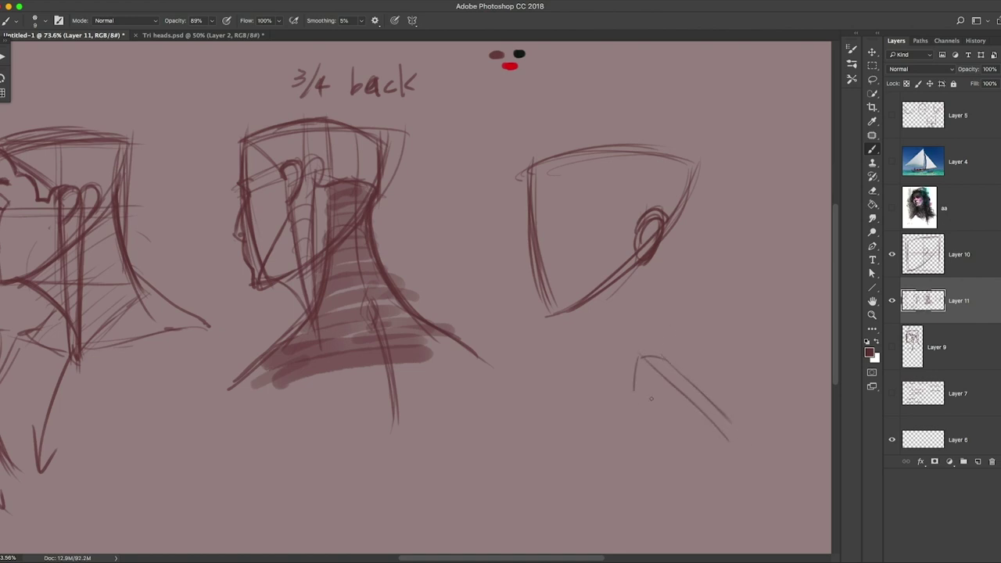
left_click_drag(635, 388, 716, 472)
left_click_drag(724, 430, 716, 474)
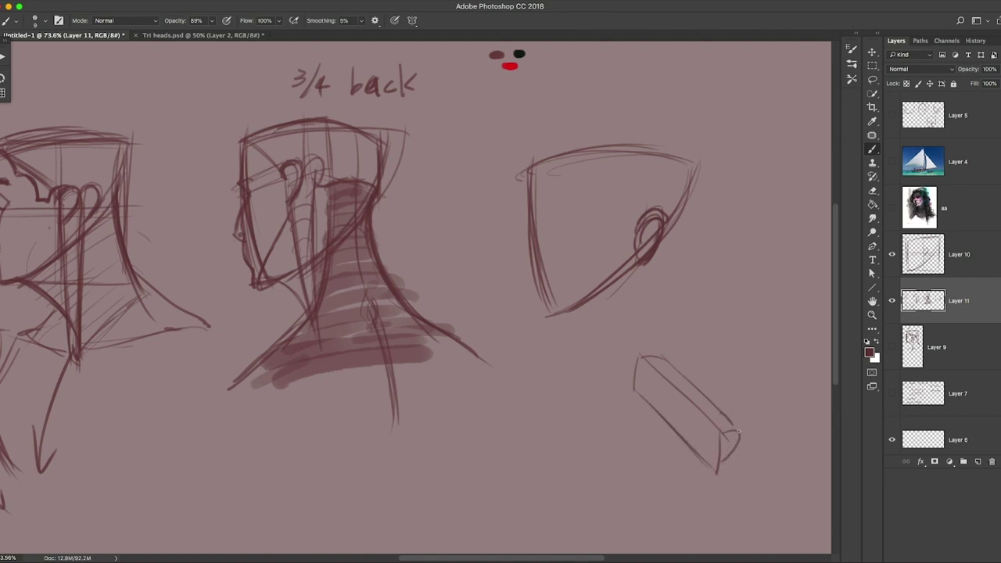
left_click_drag(737, 432, 717, 467)
left_click_drag(711, 425, 712, 465)
left_click_drag(713, 424, 729, 425)
Draw the separate ear slice as a small wedge with thickness beside the block, and add rim strokes to the ears.
mouse_move(740, 386)
left_mouse_down()
mouse_move(744, 337)
mouse_move(751, 391)
left_mouse_up()
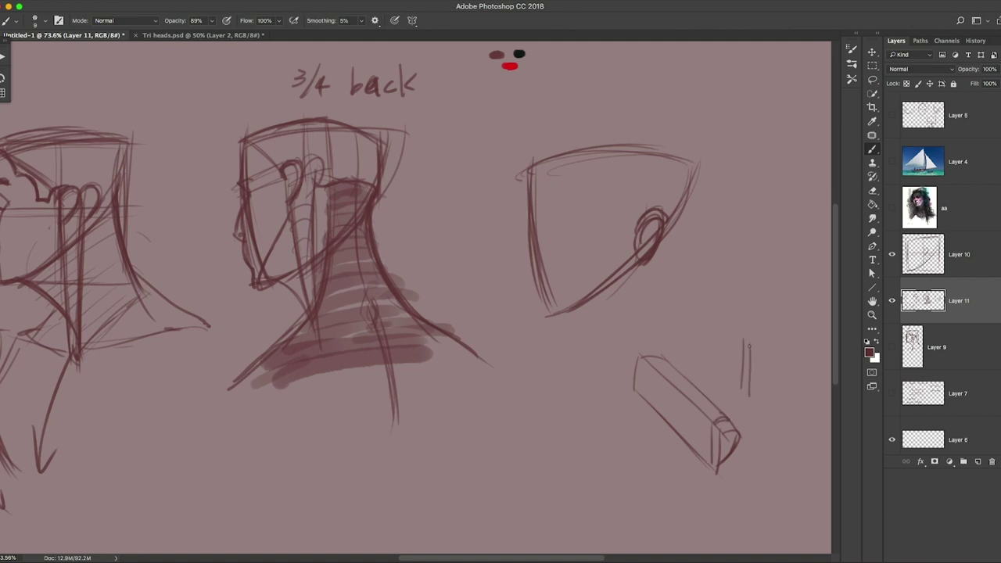
mouse_move(742, 351)
left_mouse_down()
mouse_move(752, 334)
mouse_move(774, 336)
mouse_move(753, 391)
left_mouse_up()
left_click_drag(741, 375, 749, 391)
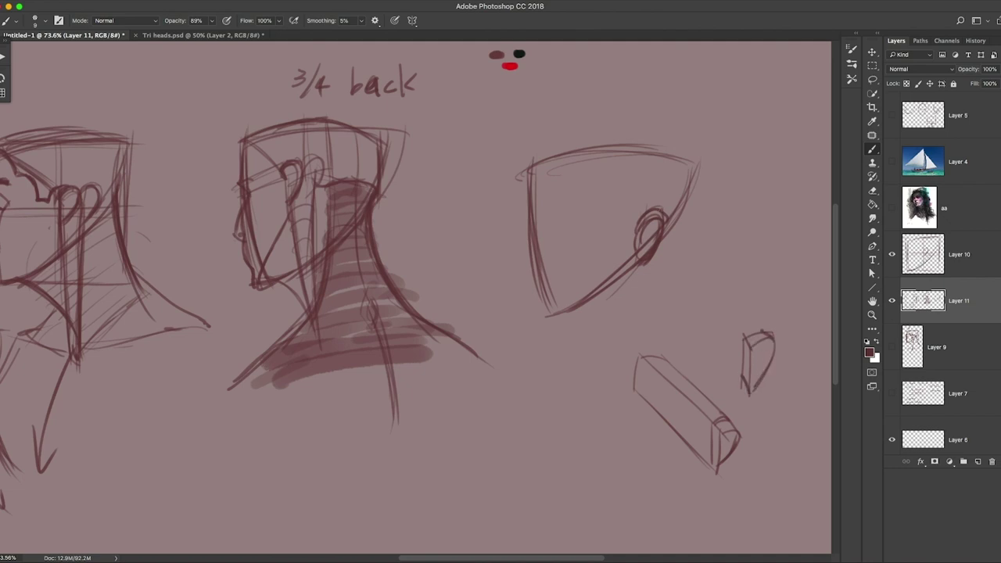
mouse_move(646, 223)
left_mouse_down()
mouse_move(665, 211)
mouse_move(657, 218)
left_mouse_up()
mouse_move(288, 183)
left_mouse_down()
mouse_move(286, 201)
mouse_move(298, 183)
left_mouse_up()
Mark the forehead corner and top plane lines inside the new head and draw a downward arrow beside it.
mouse_move(616, 173)
left_mouse_down()
mouse_move(616, 200)
mouse_move(601, 214)
mouse_move(603, 179)
left_mouse_up()
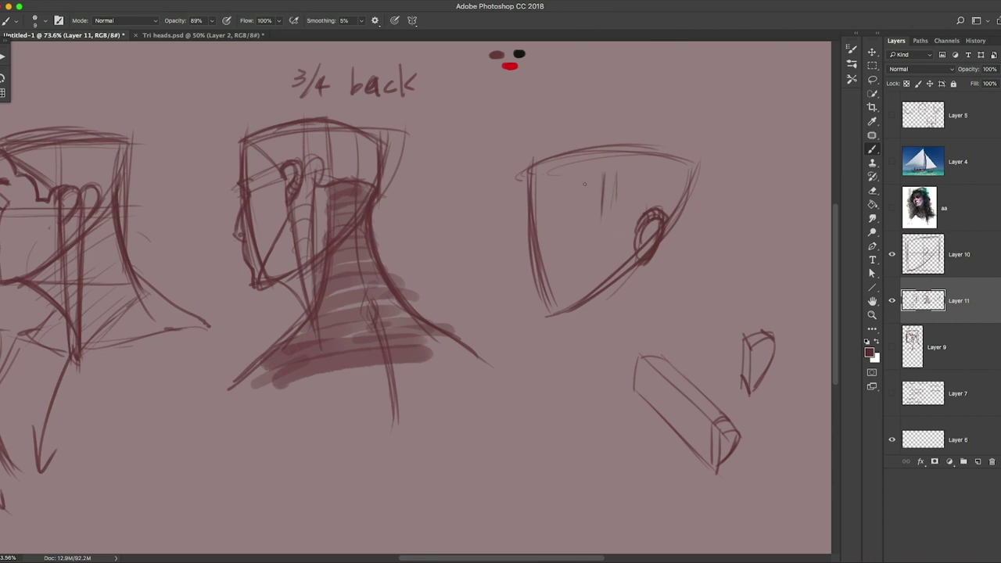
mouse_move(547, 165)
left_mouse_down()
mouse_move(596, 183)
mouse_move(661, 166)
left_mouse_up()
mouse_move(605, 182)
left_mouse_down()
mouse_move(685, 165)
mouse_move(714, 186)
mouse_move(711, 234)
left_mouse_up()
left_click_drag(701, 219, 724, 221)
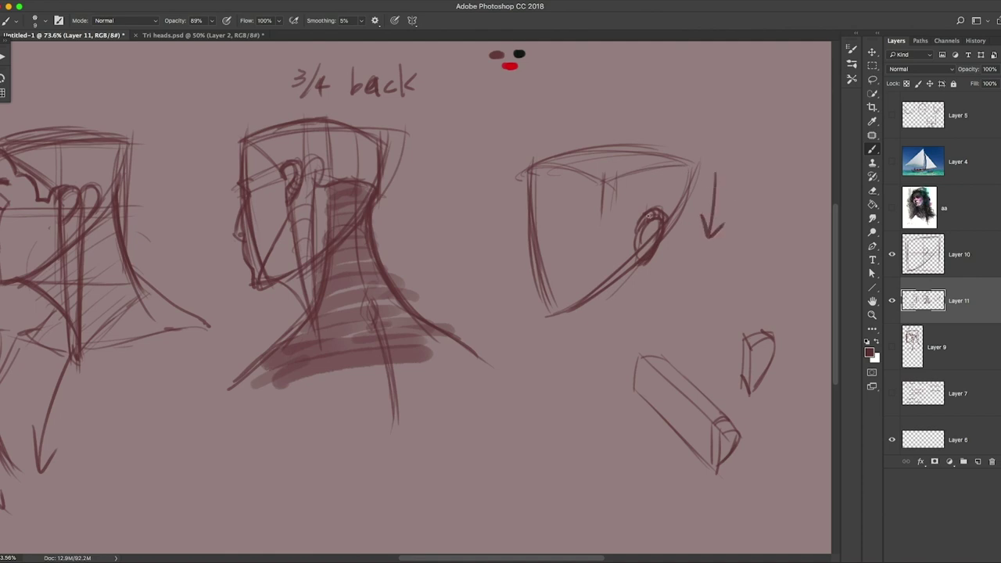
Draw the new head's face-plane edge from forehead to chin, add the nose, and reinforce the chin and jaw line.
mouse_move(604, 183)
left_mouse_down()
mouse_move(603, 235)
mouse_move(553, 313)
left_mouse_up()
left_click_drag(547, 219, 543, 237)
left_click_drag(546, 264, 558, 261)
left_click_drag(563, 306, 541, 314)
mouse_move(635, 247)
left_mouse_down()
mouse_move(630, 274)
mouse_move(584, 305)
left_mouse_up()
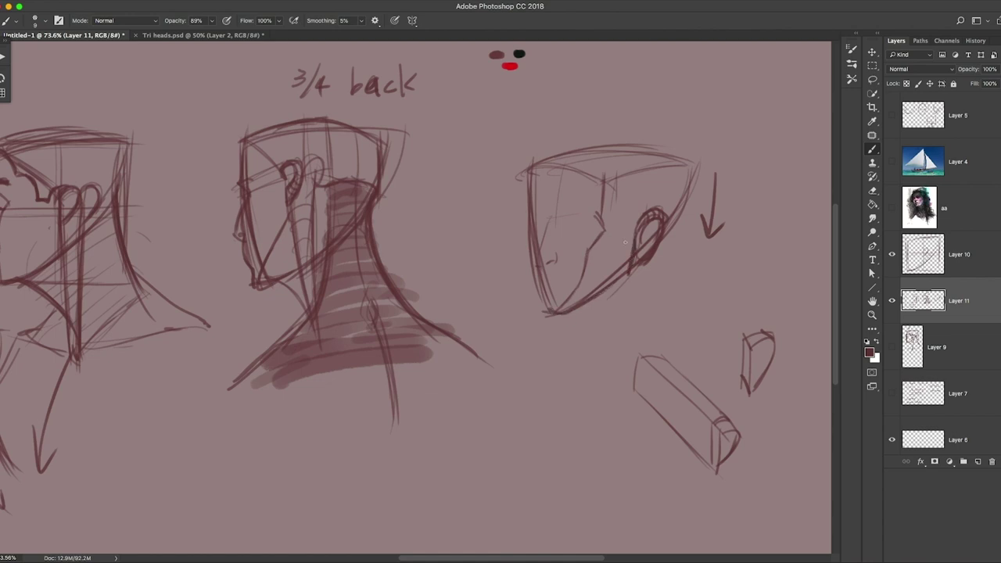
Round off the back of the new skull, add a downward arrow above the head, and darken the cheekbone and forehead corner.
mouse_move(681, 192)
left_mouse_down()
mouse_move(679, 167)
mouse_move(666, 226)
left_mouse_up()
left_click_drag(647, 156, 677, 169)
left_click_drag(594, 79, 595, 124)
mouse_move(588, 108)
left_mouse_down()
mouse_move(594, 124)
mouse_move(603, 111)
left_mouse_up()
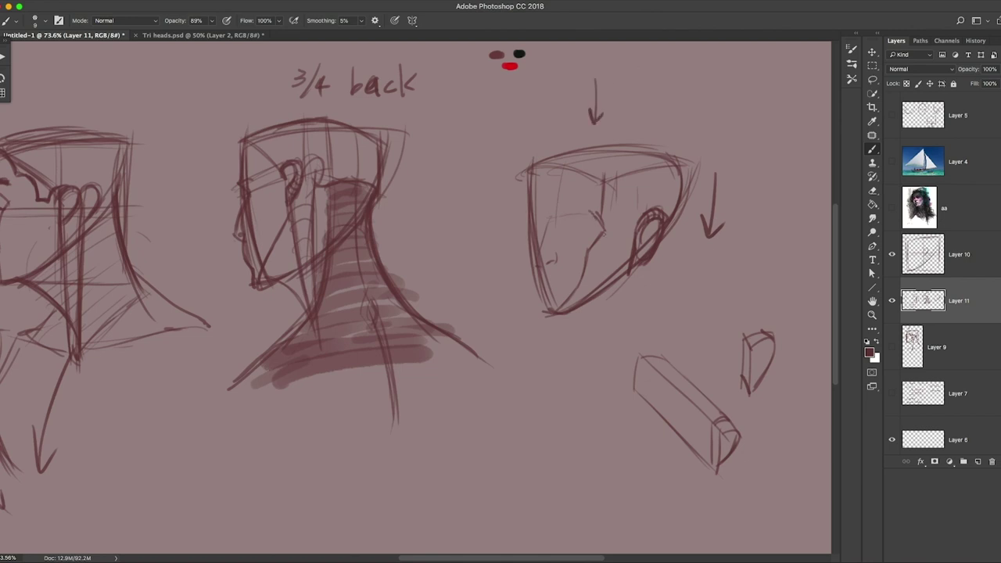
left_click_drag(599, 230, 585, 250)
mouse_move(596, 173)
left_mouse_down()
mouse_move(596, 212)
mouse_move(689, 165)
mouse_move(664, 163)
left_mouse_up()
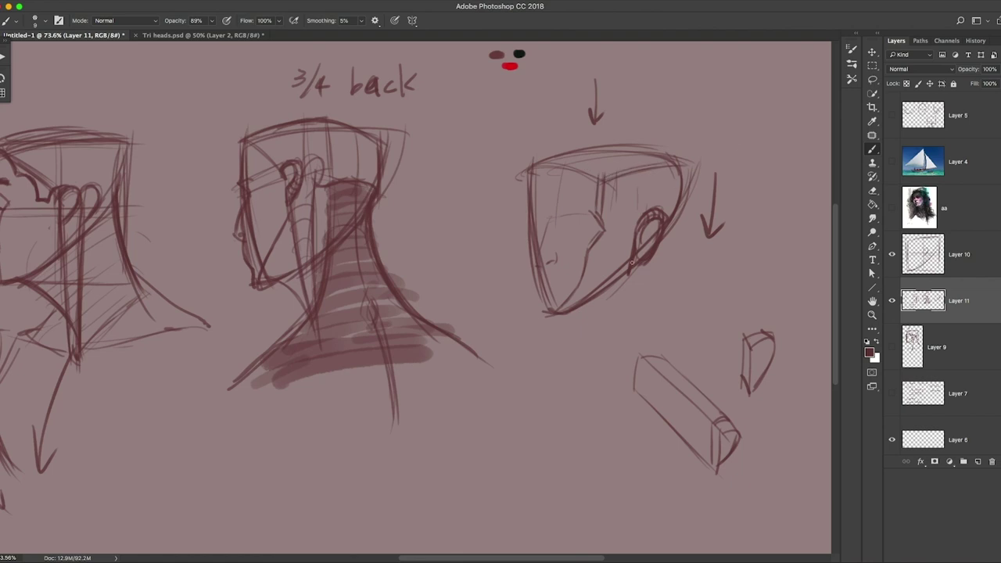